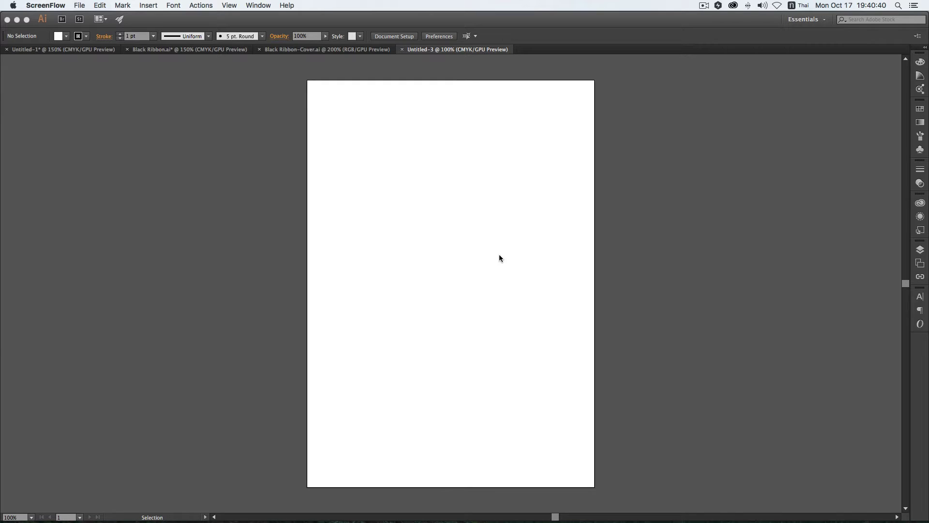
Create a new A4 portrait document in centimetres with CMYK color mode and 300 ppi raster effects.
click(452, 252)
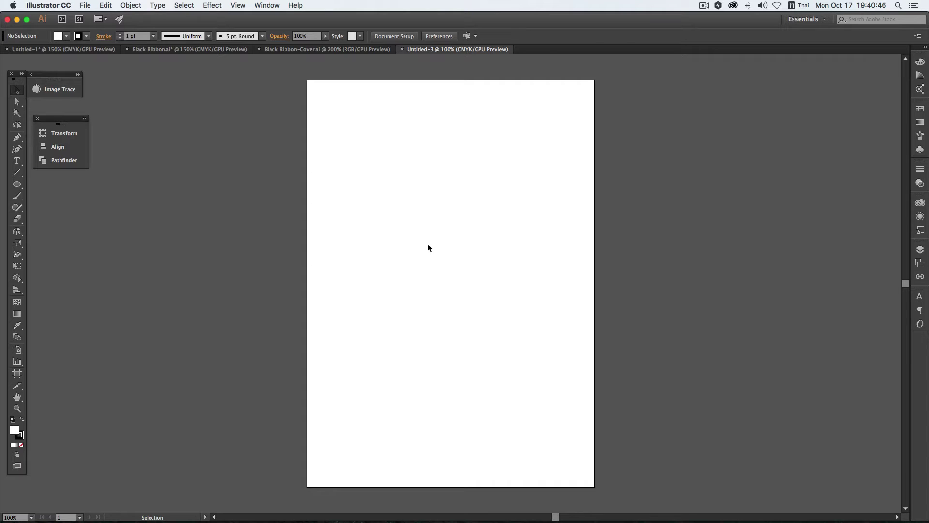
click(85, 5)
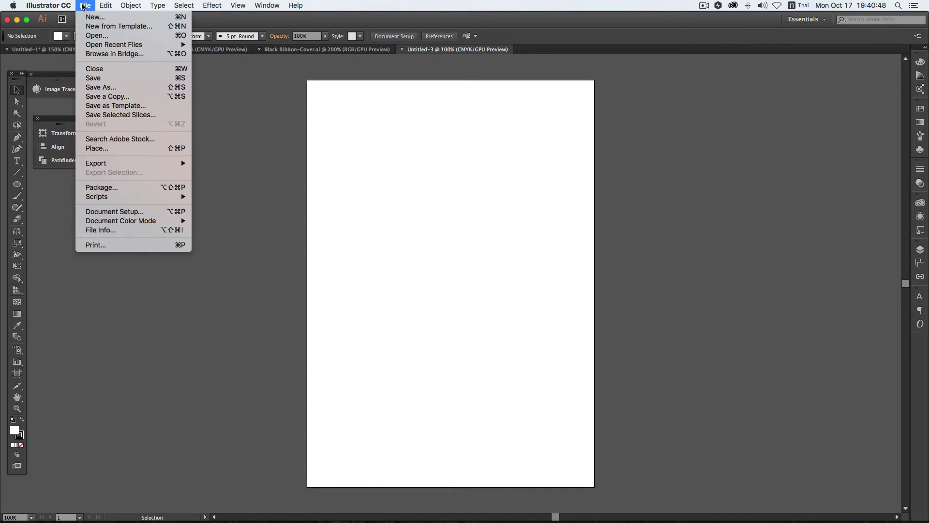
click(92, 18)
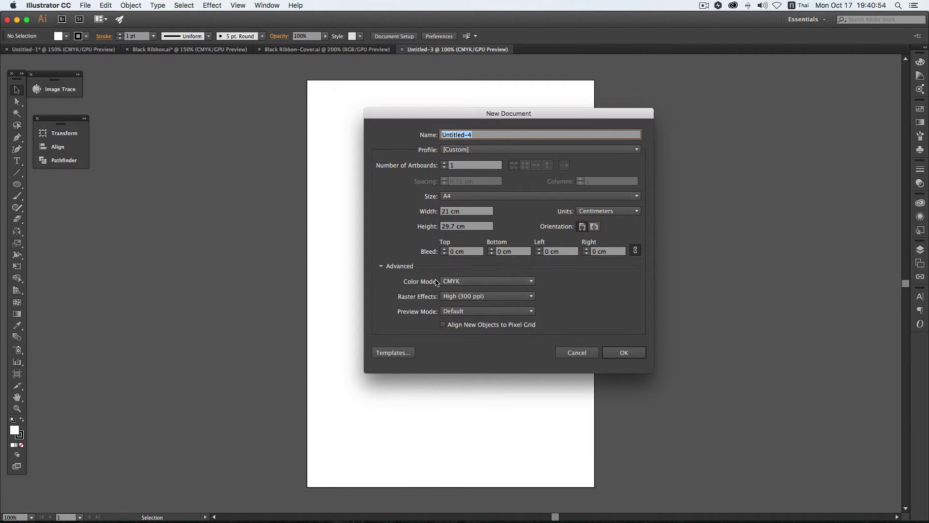
click(623, 353)
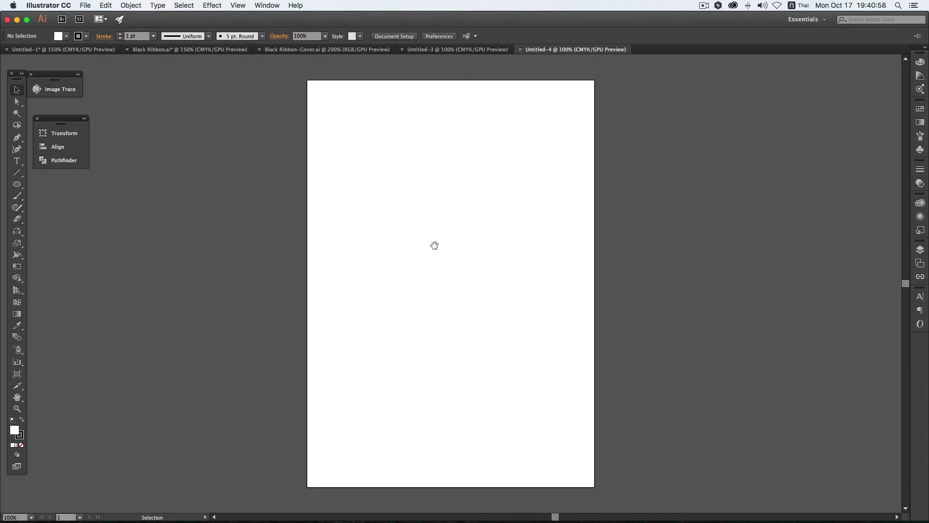
Show the rulers and set their unit to centimeters.
key(super+equal)
key(super)
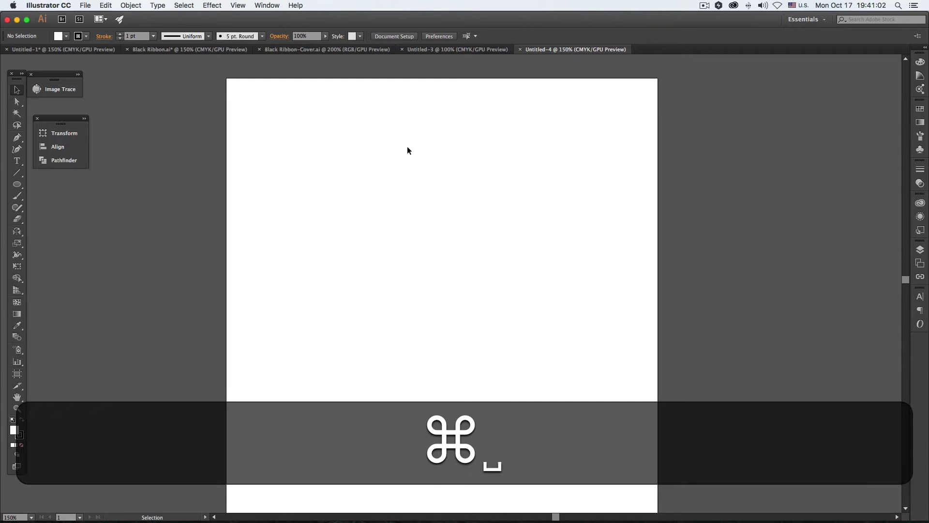
key(super+r)
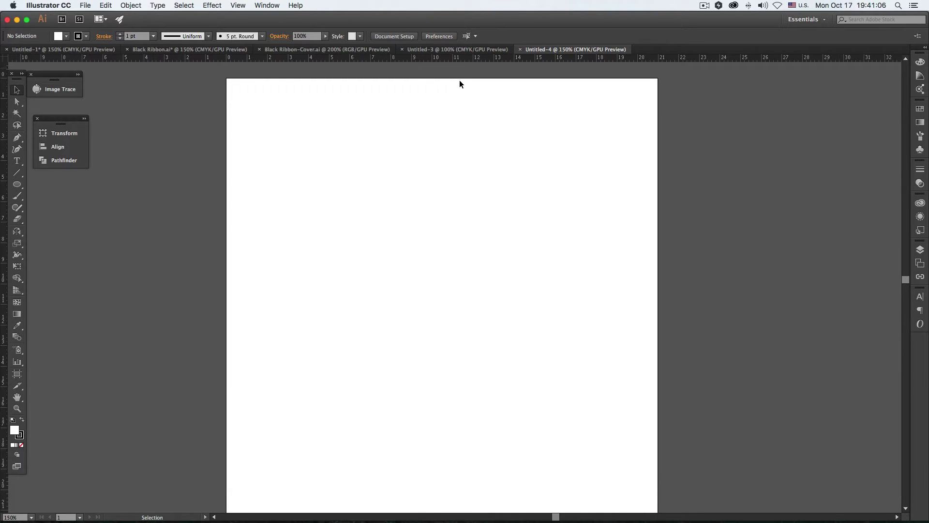
drag(460, 85, 459, 60)
right_click(459, 57)
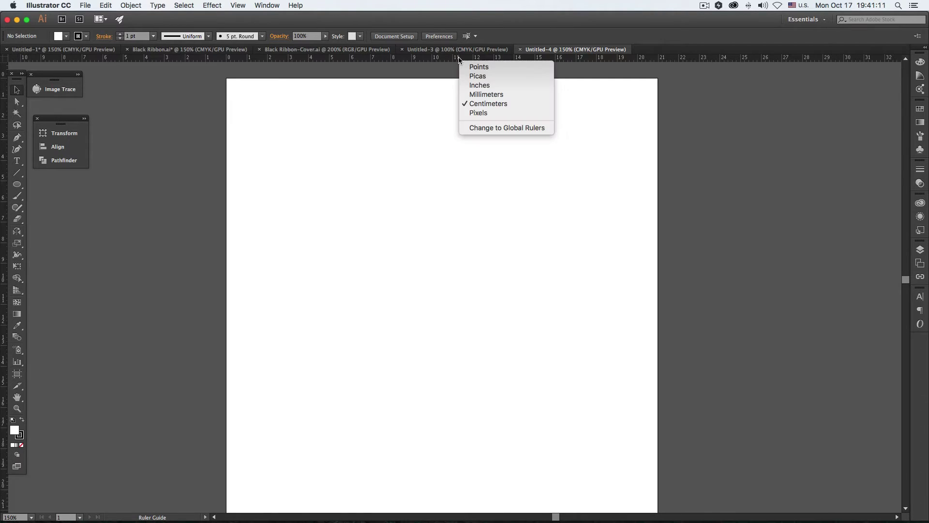
click(484, 104)
Create a rectangle 3 cm wide and 1 cm high in the upper middle of the artboard.
click(17, 186)
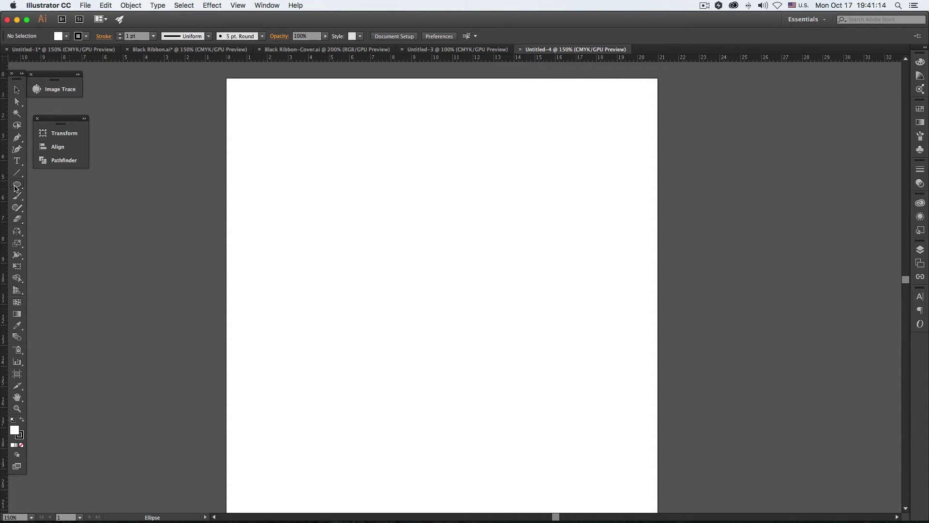
drag(16, 188, 40, 187)
click(401, 199)
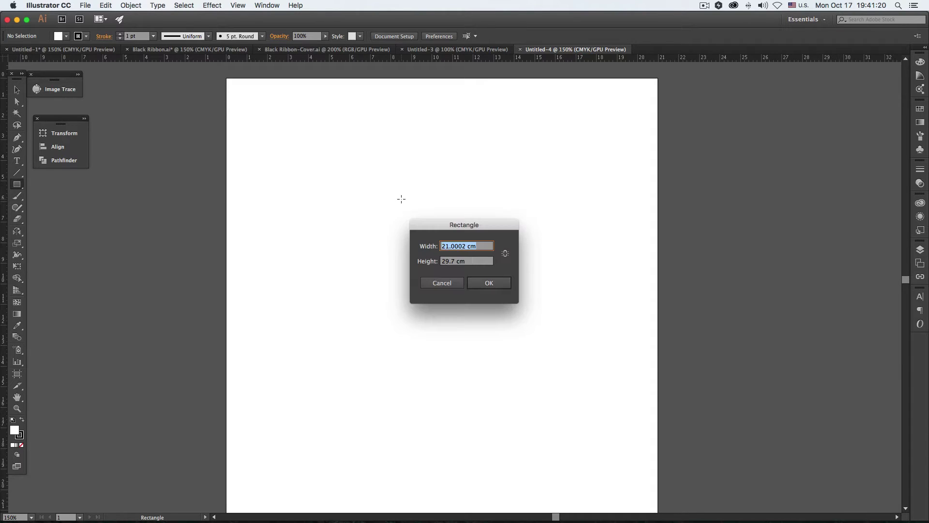
text(3)
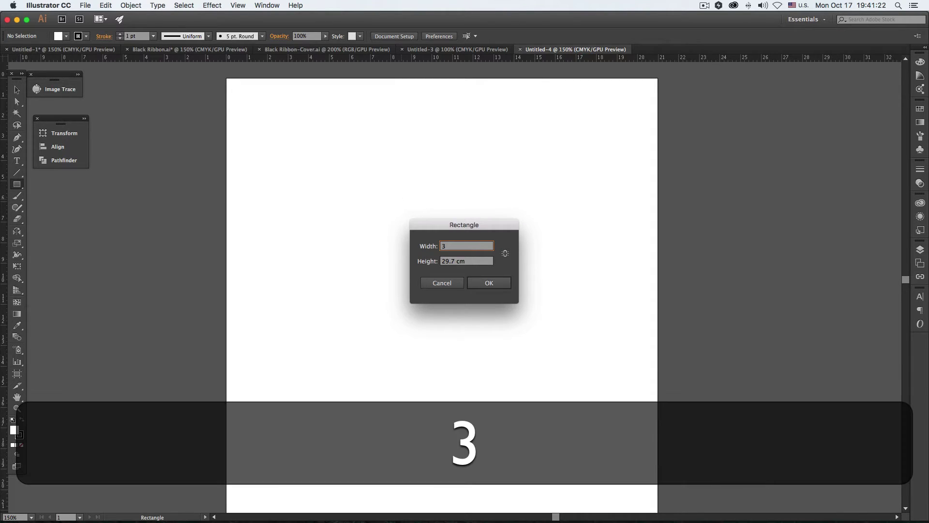
key(Tab)
text(1)
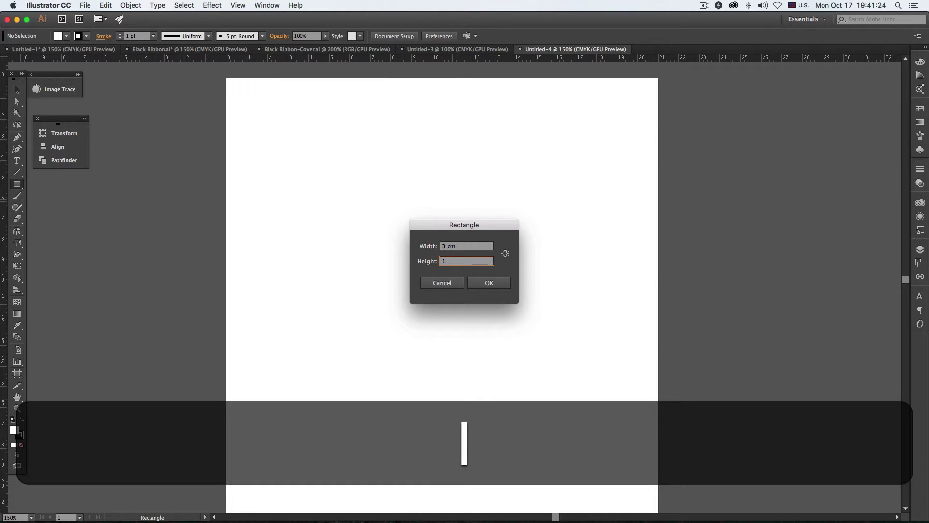
key(Return)
click(17, 90)
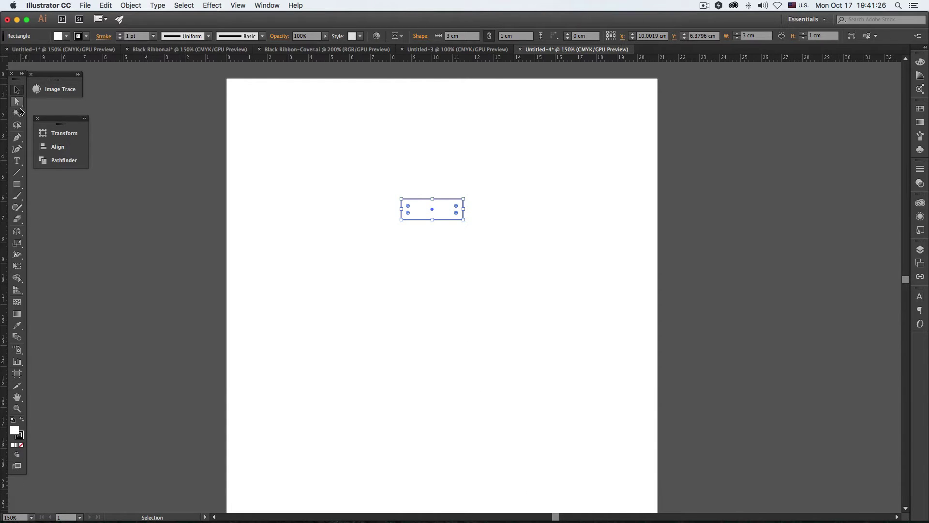
Give the rectangle a black fill with no stroke and move it to about X 10.5 cm, Y 5.37 cm.
super+space+click(470, 252)
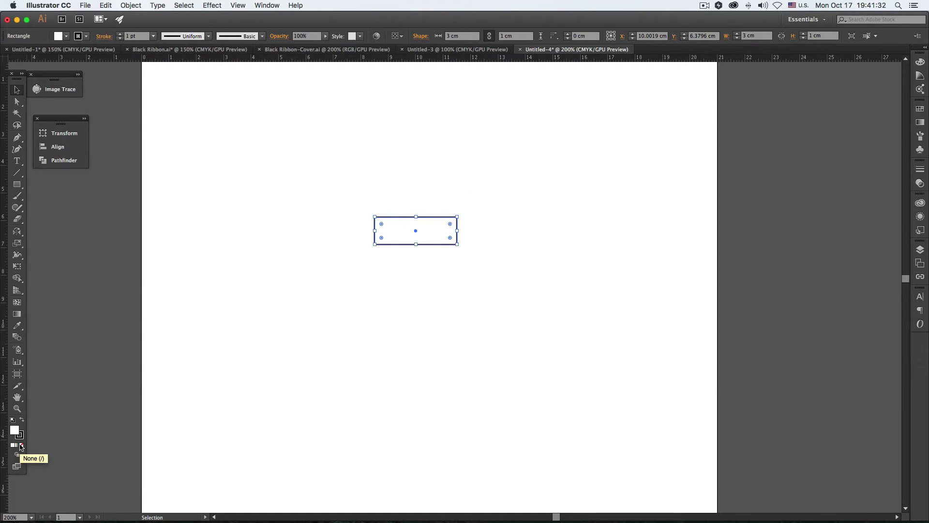
click(21, 446)
click(22, 419)
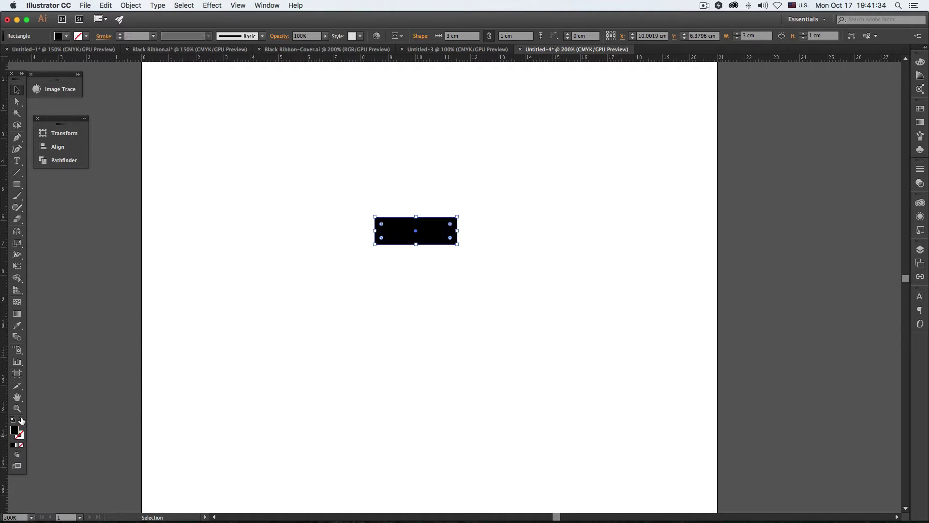
drag(425, 231, 440, 203)
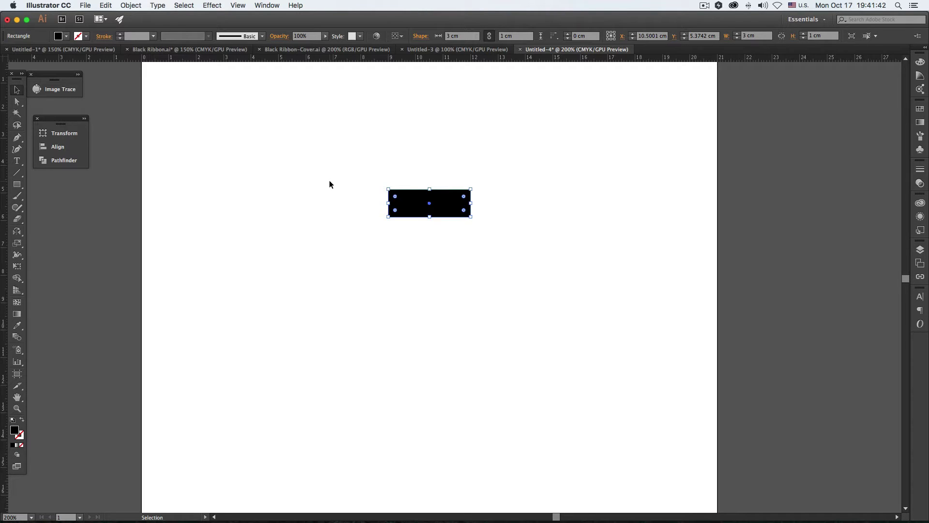
Apply a horizontal Arch warp to the black rectangle with 80% bend, 0% horizontal and 12% vertical distortion, and deselect it.
click(213, 5)
mouse_move(251, 148)
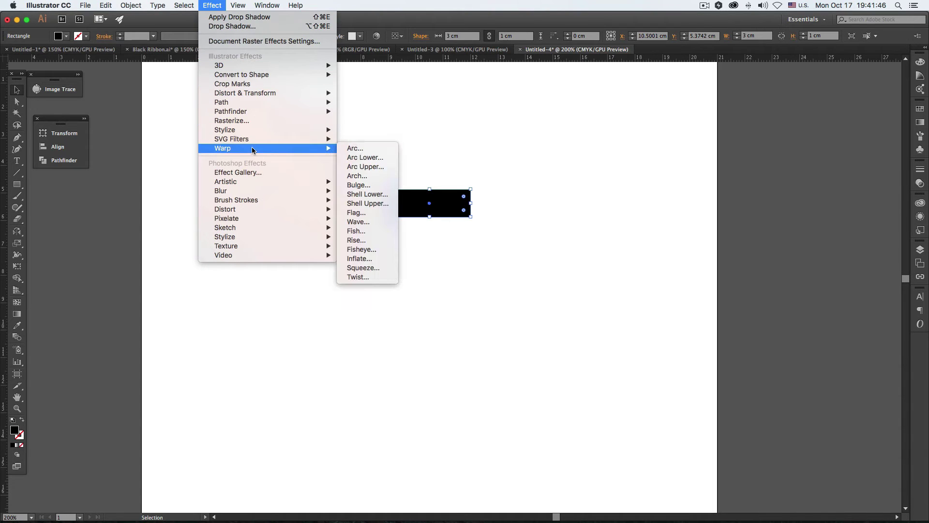
click(353, 177)
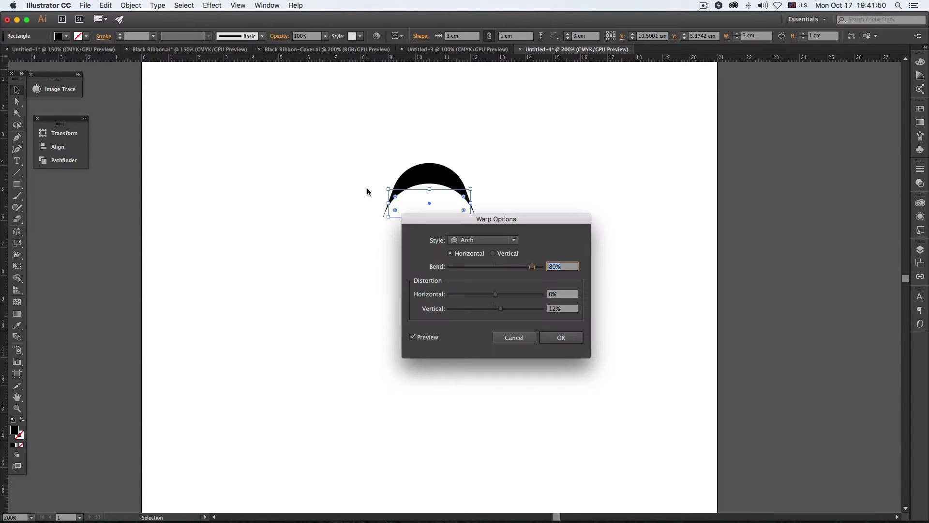
drag(516, 224, 614, 181)
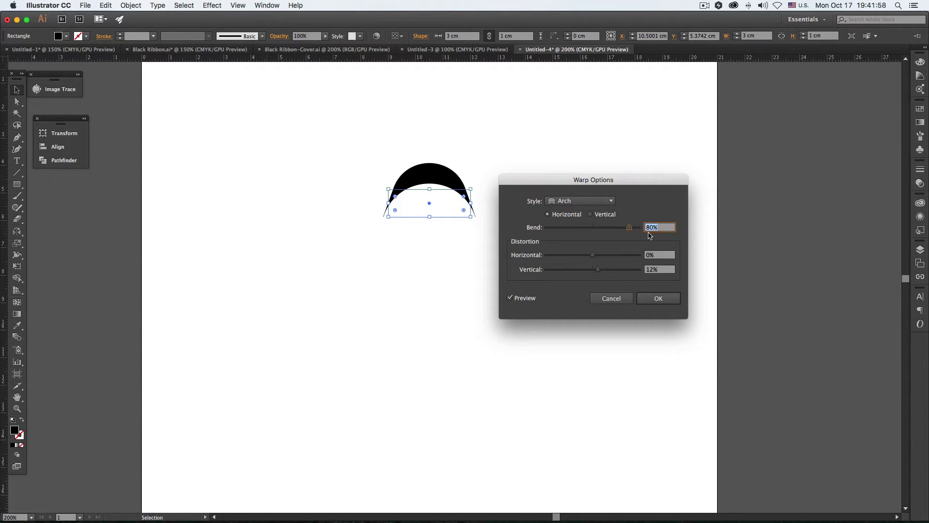
text(80)
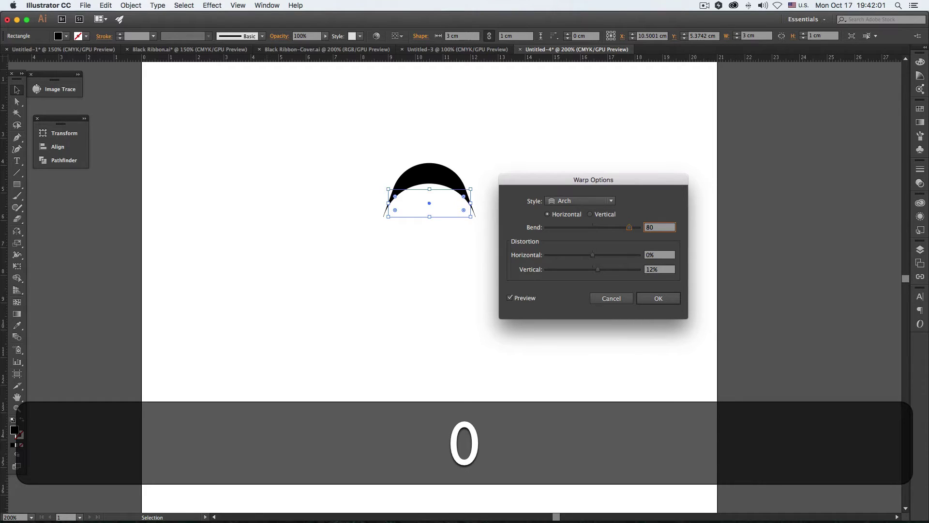
key(Tab)
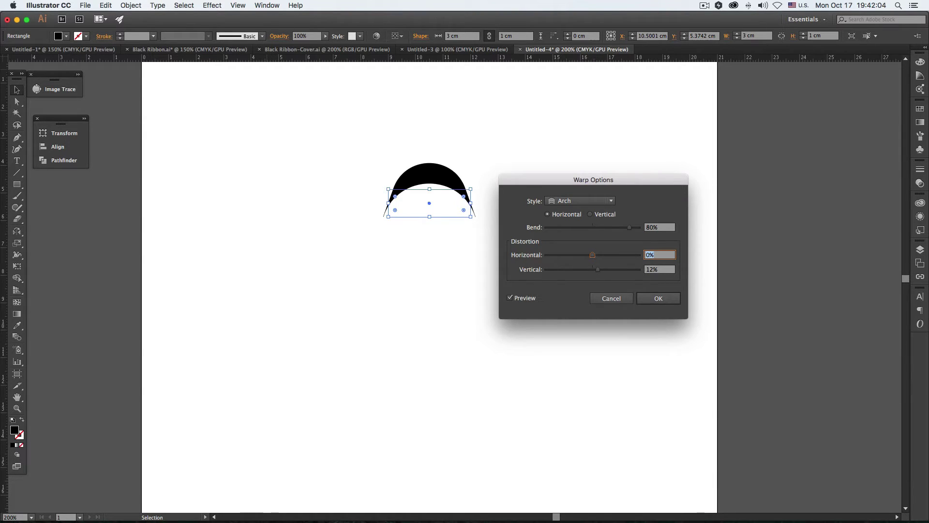
key(Tab)
text(12)
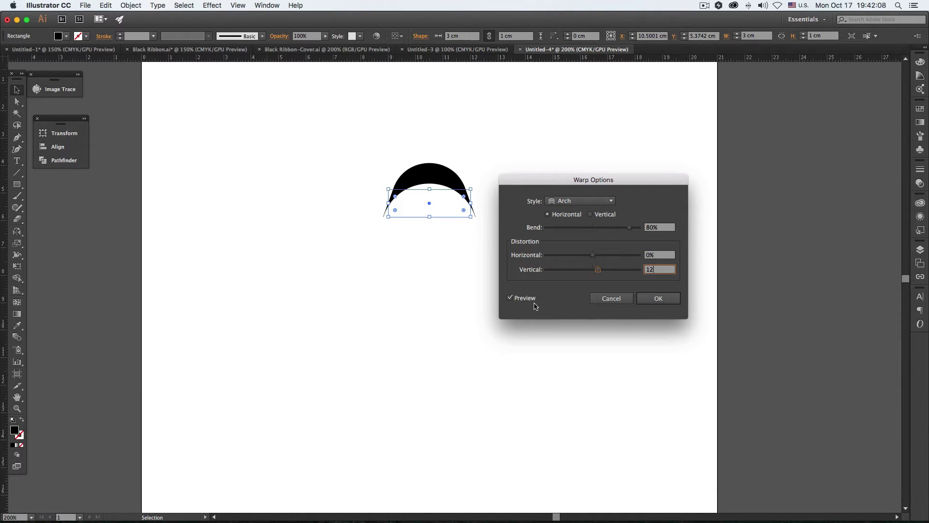
key(Tab)
click(659, 299)
click(575, 259)
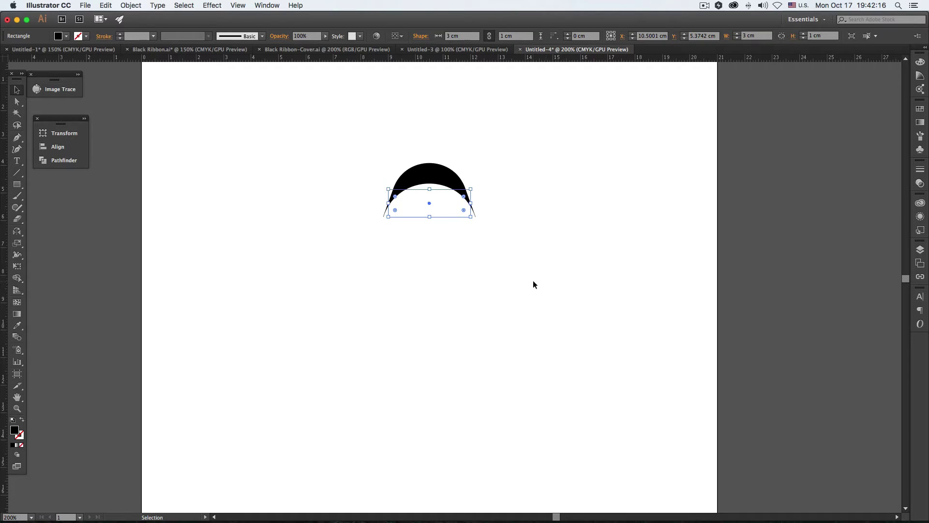
drag(530, 274, 359, 150)
click(516, 212)
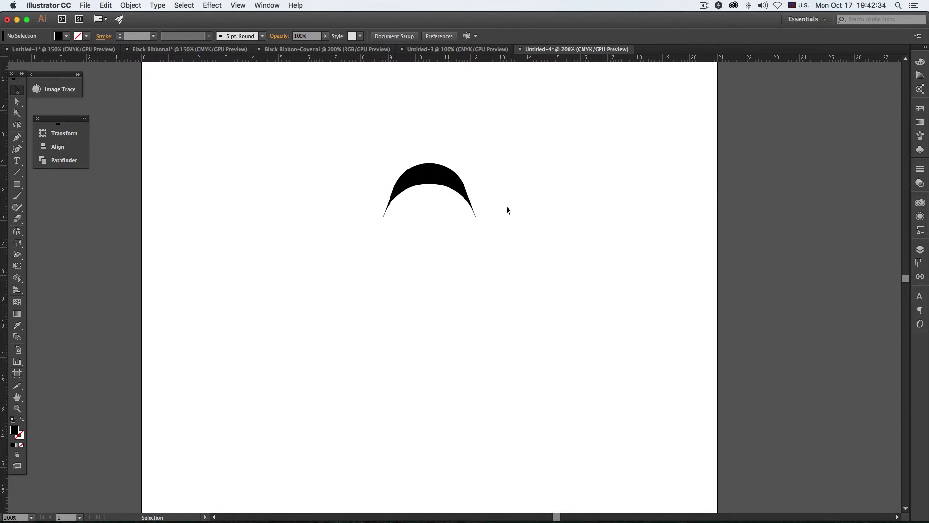
Expand the appearance of the warped rectangle into an arch path, checking its outline view before and after.
key(super+y)
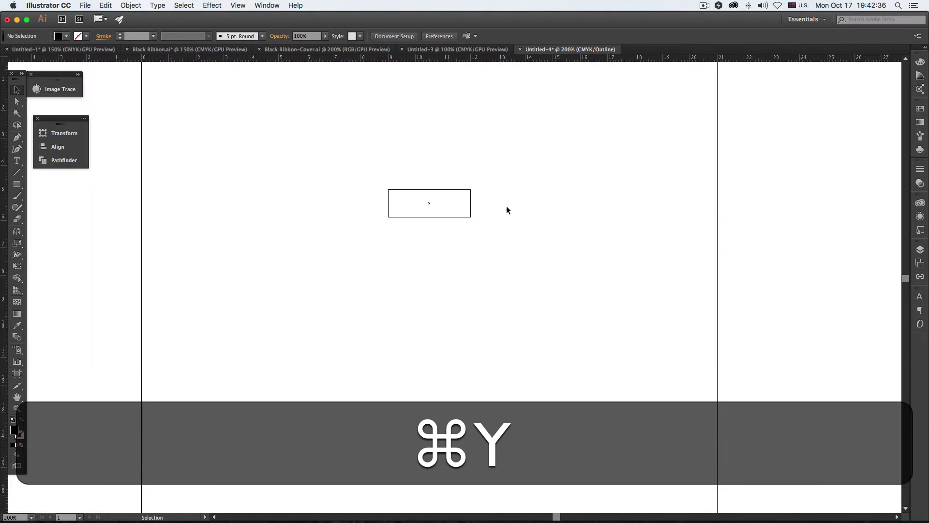
click(440, 190)
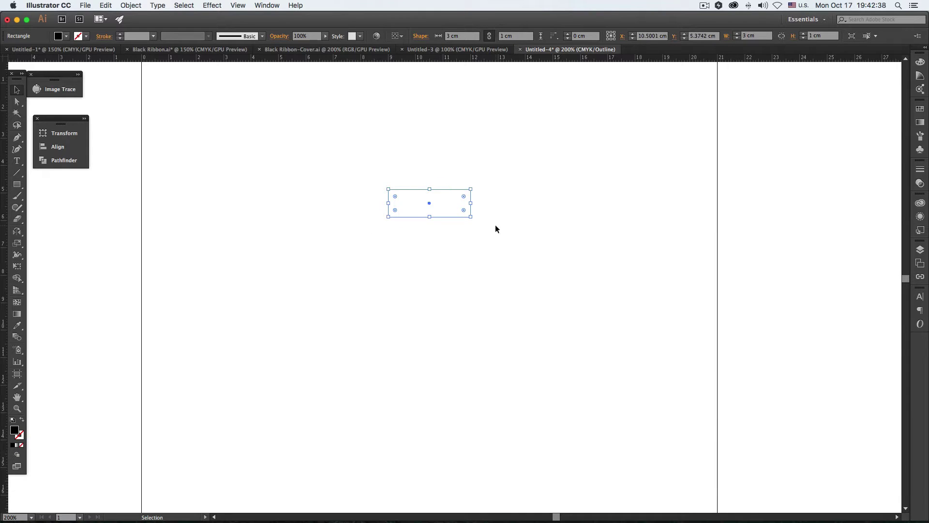
key(super+y)
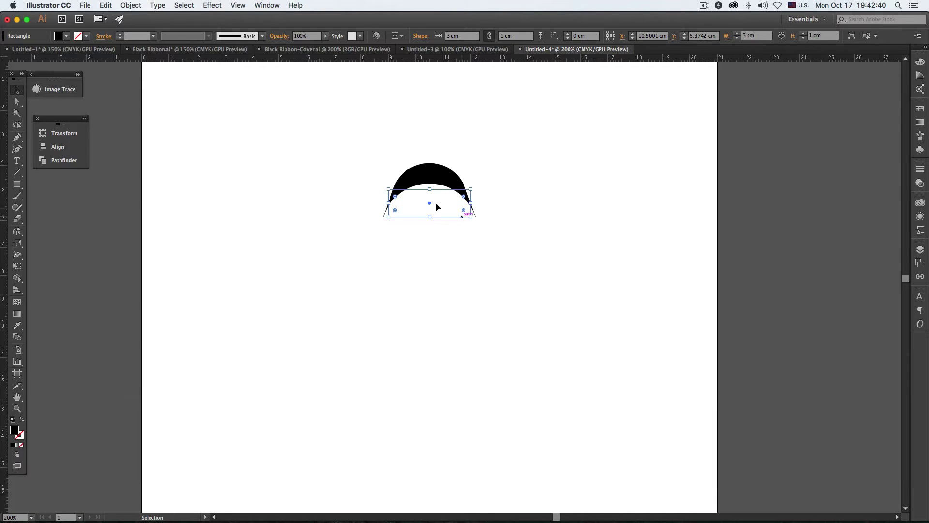
click(131, 6)
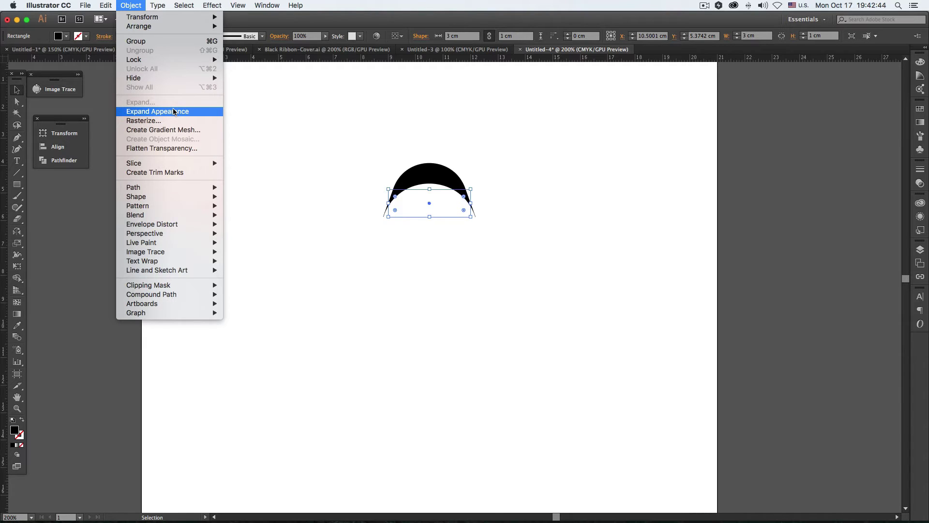
click(174, 112)
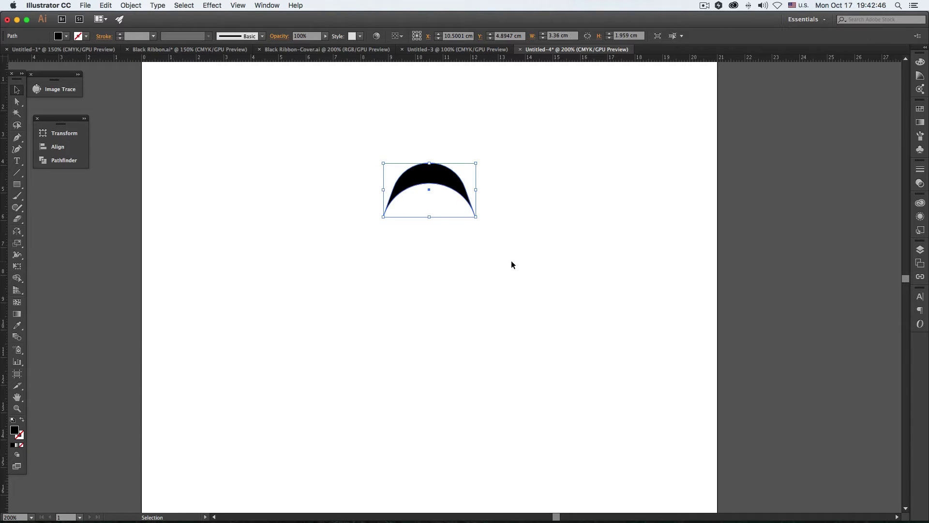
key(super)
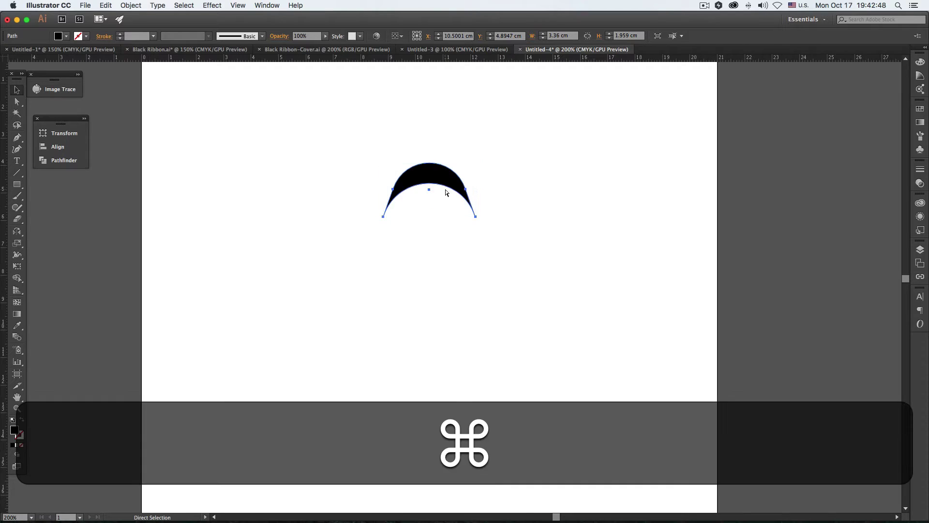
key(super+y)
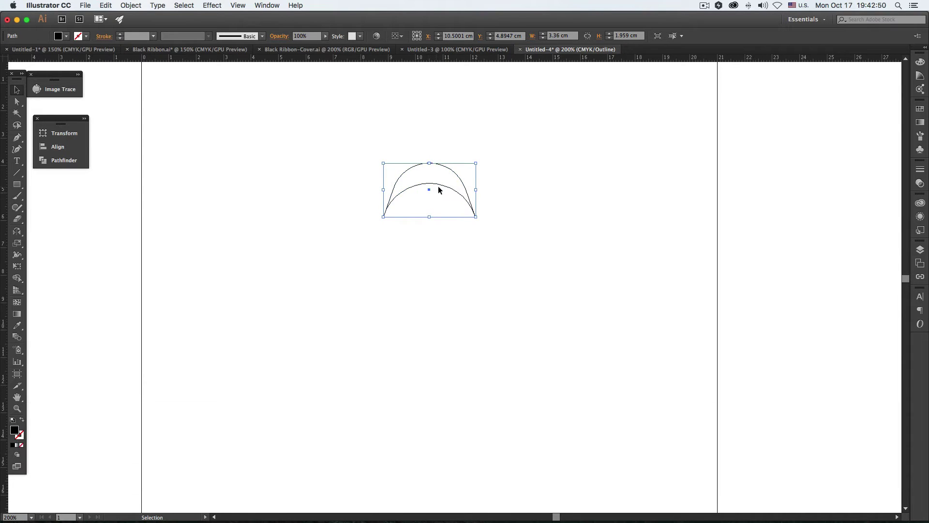
key(super+y)
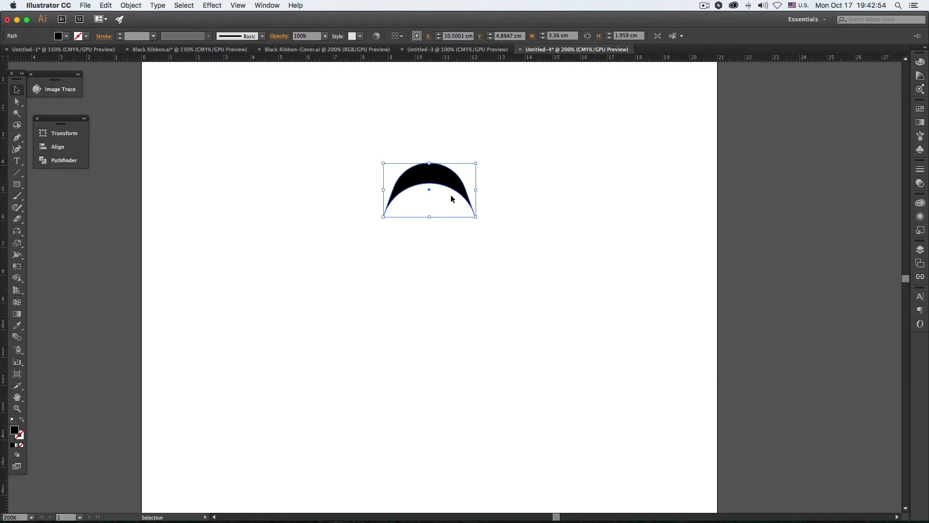
Narrow the black arch shape to a width of 2.5 cm, leaving its height unscaled.
drag(476, 189, 458, 190)
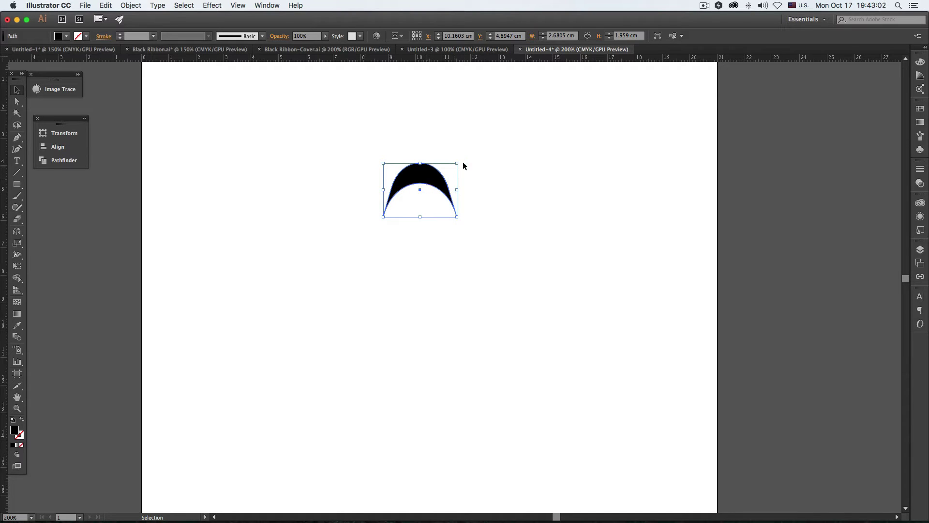
double_click(557, 35)
text(2)
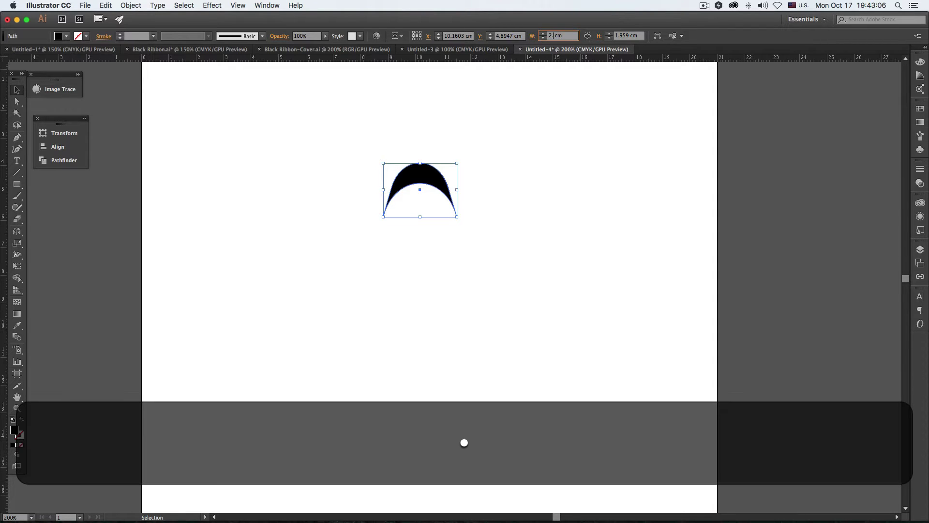
text(.5)
key(Tab)
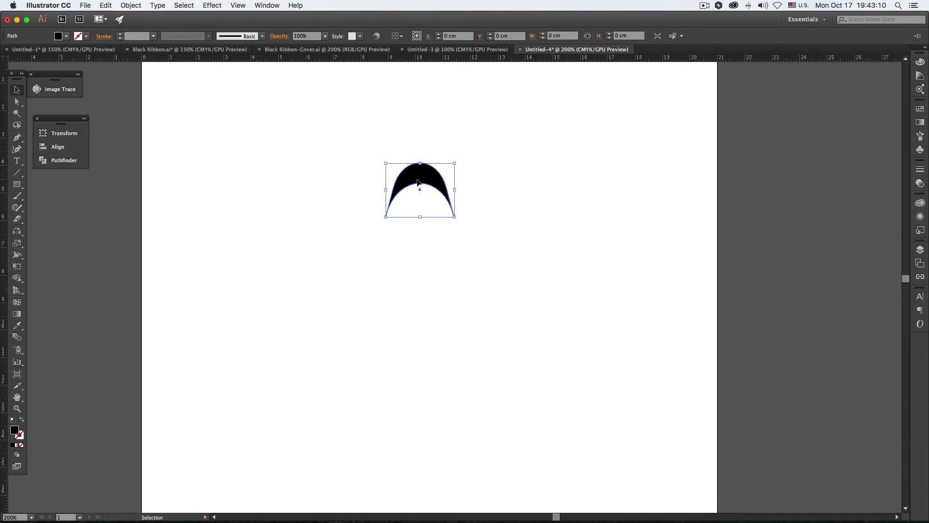
key(super+space)
click(430, 242)
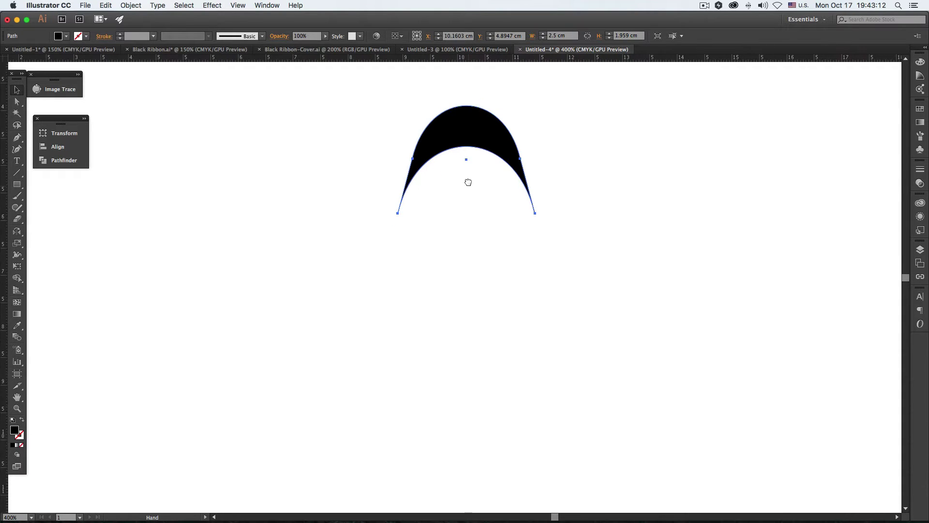
Start a Pen path on the arch's left shoulder and curve it outward to a second anchor directly below, at about Y 7.6 cm.
key(super+minus)
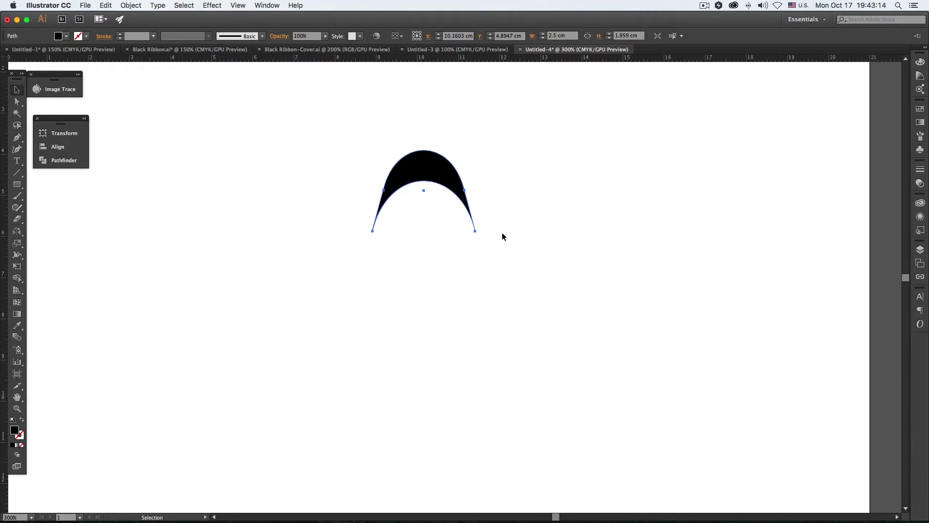
click(509, 281)
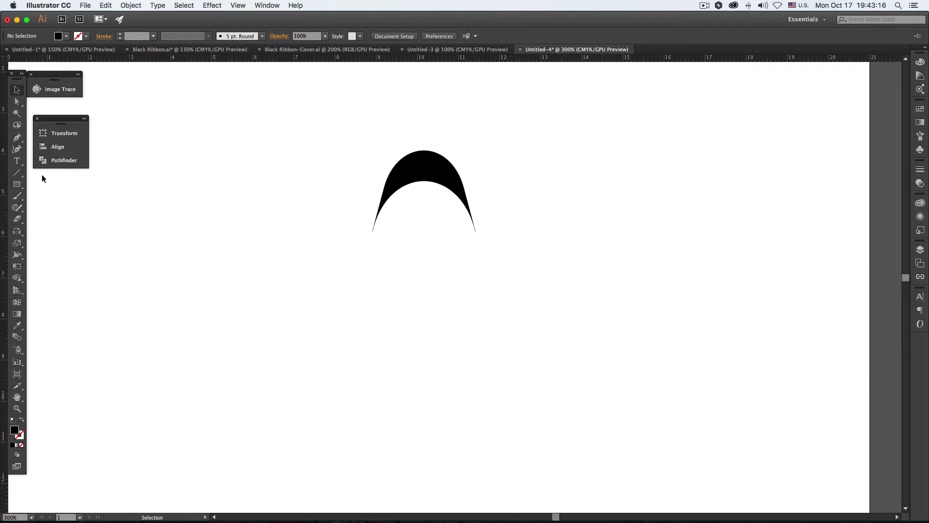
click(16, 138)
key(super+minus)
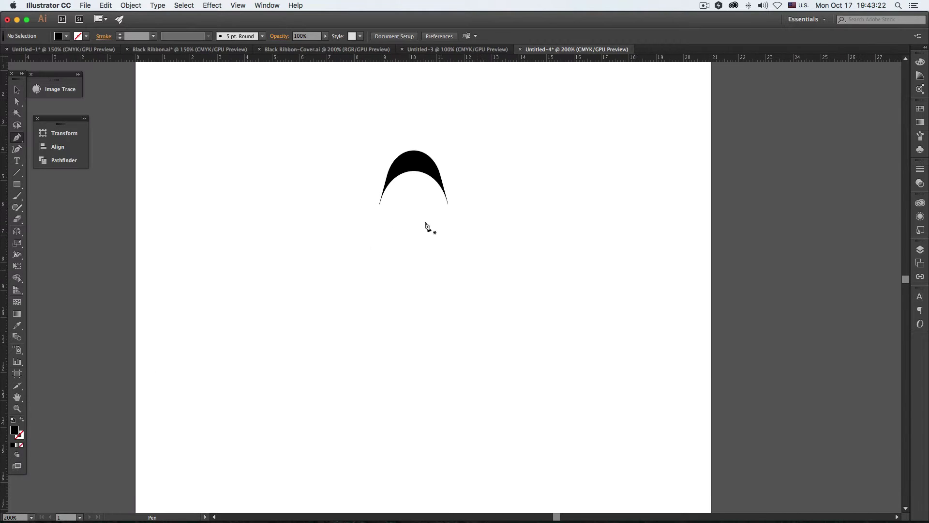
key(super+plus)
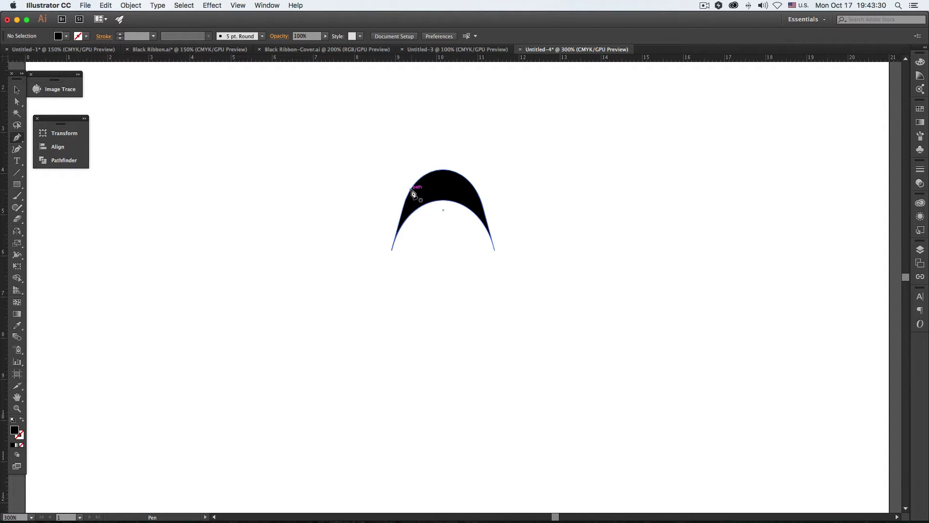
click(412, 189)
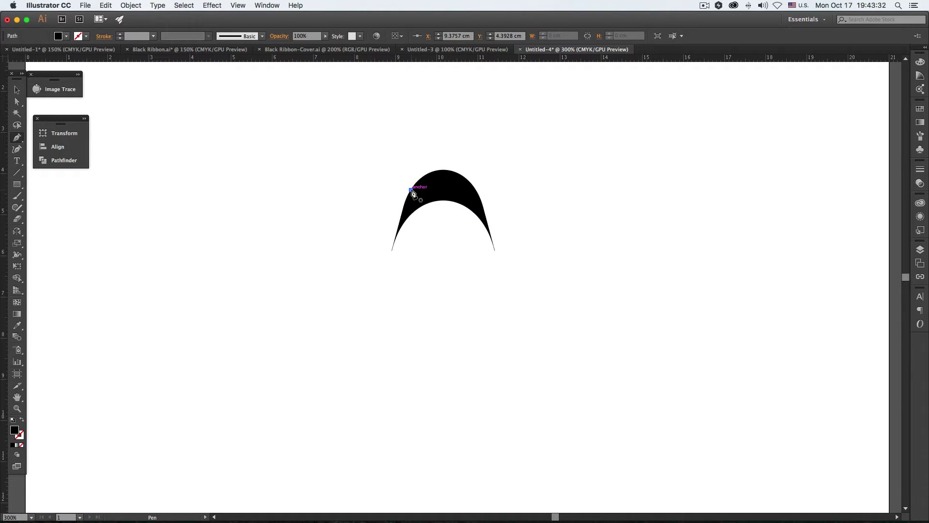
key(shift)
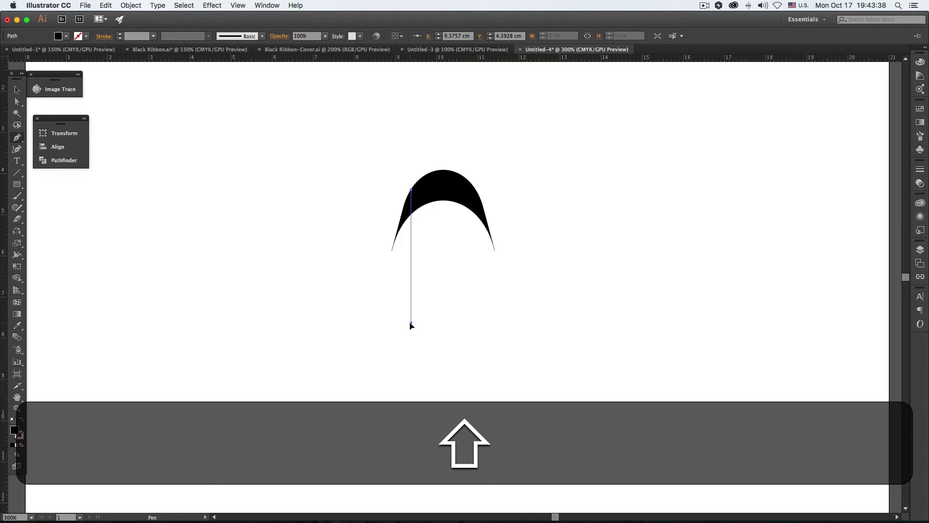
drag(412, 323, 460, 339)
Extend the path diagonally down to a short end edge reaching about X 12.7 cm, and close it at its start with a curved inner edge.
key(space)
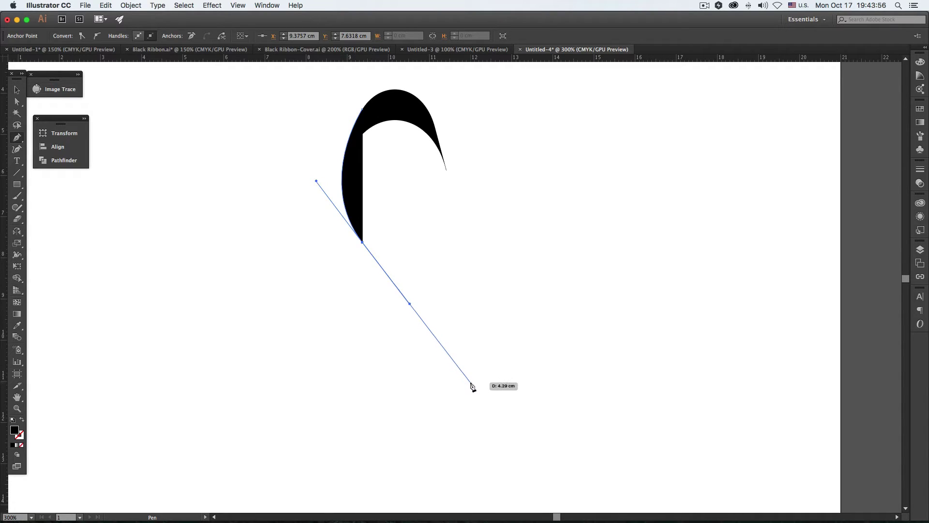
drag(470, 382, 500, 368)
click(499, 359)
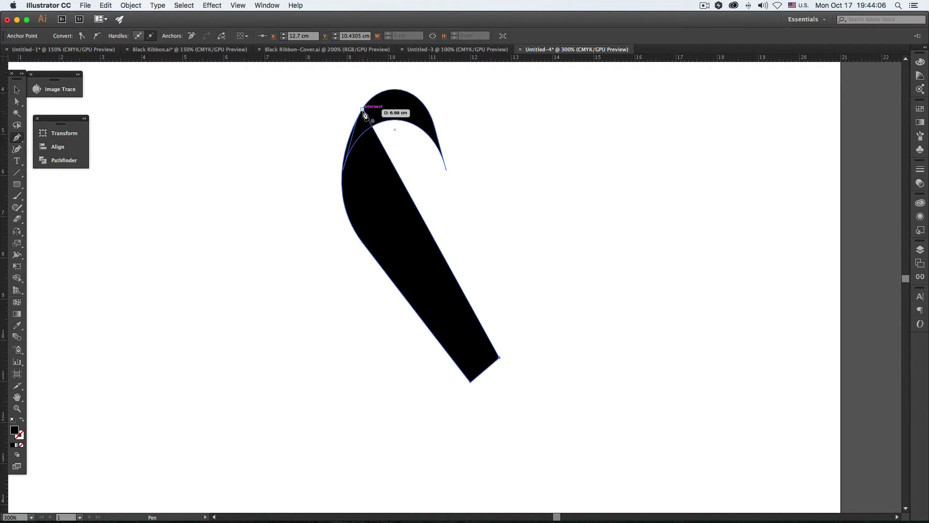
drag(362, 109, 404, 89)
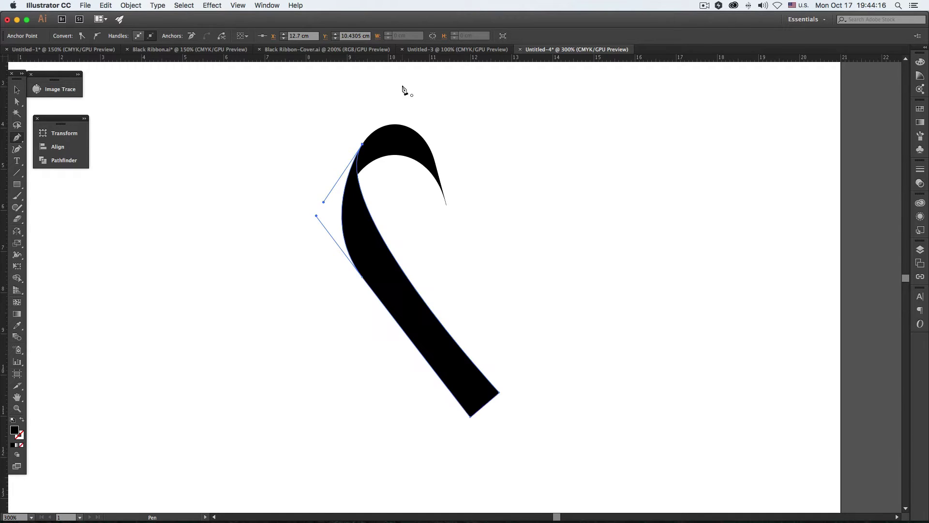
key(super+z)
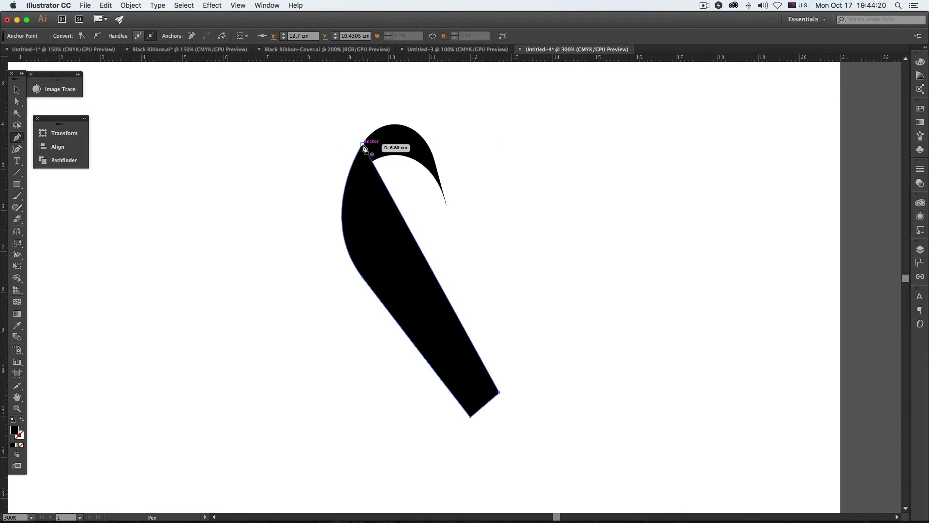
drag(365, 146, 409, 87)
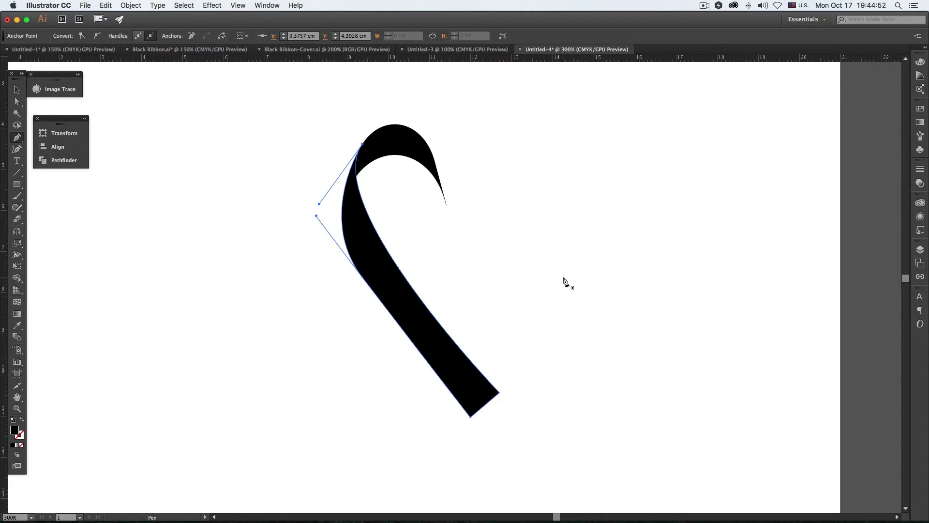
Add an anchor point at the middle of the ribbon tail's short end edge.
click(484, 405)
key(super+z)
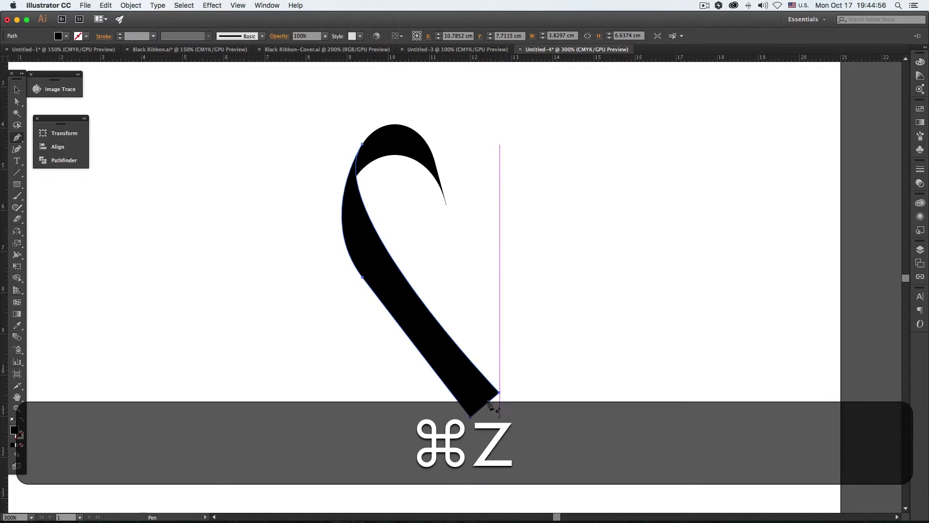
super+click(496, 398)
super+click(457, 302)
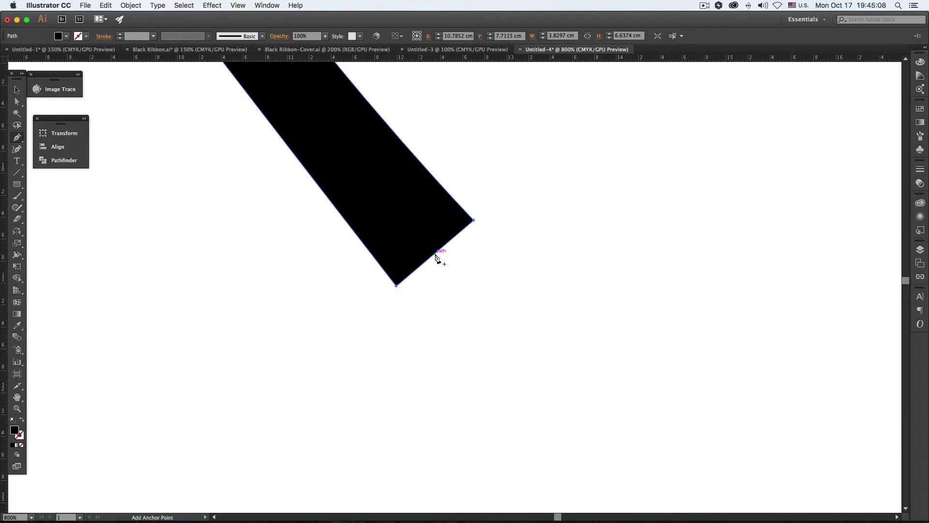
click(435, 253)
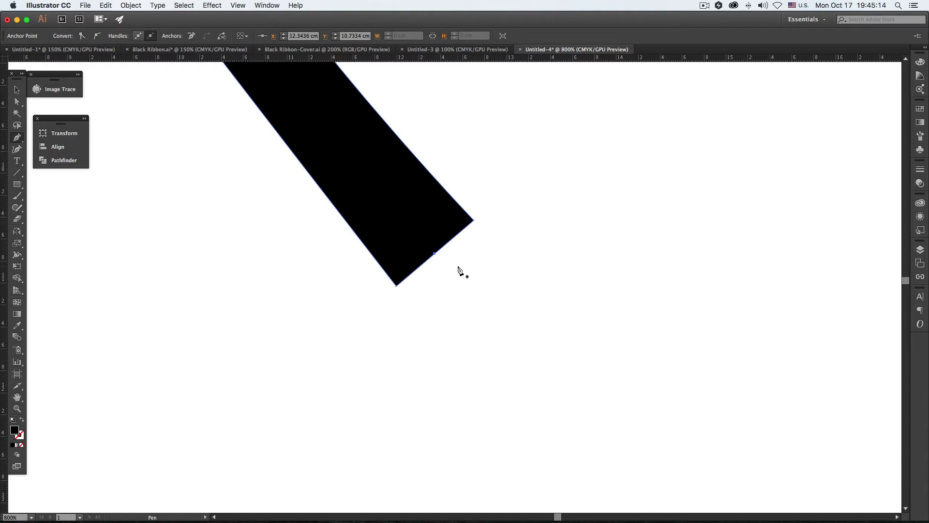
Pull the middle anchor of the tail's end inward to about X 12 cm, Y 10.37 cm, forming a V-shaped notch, and deselect the path.
key(super)
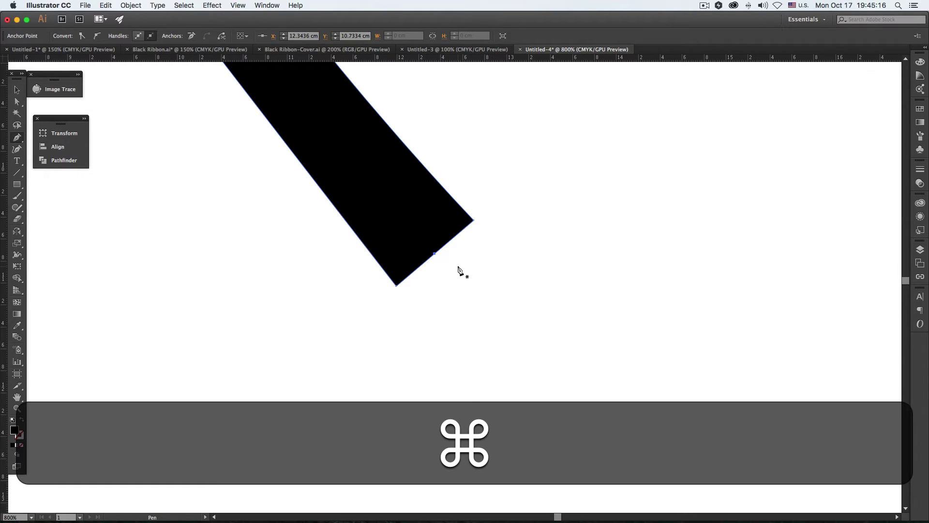
key(super)
key(super)
key(super)
drag(435, 253, 397, 213)
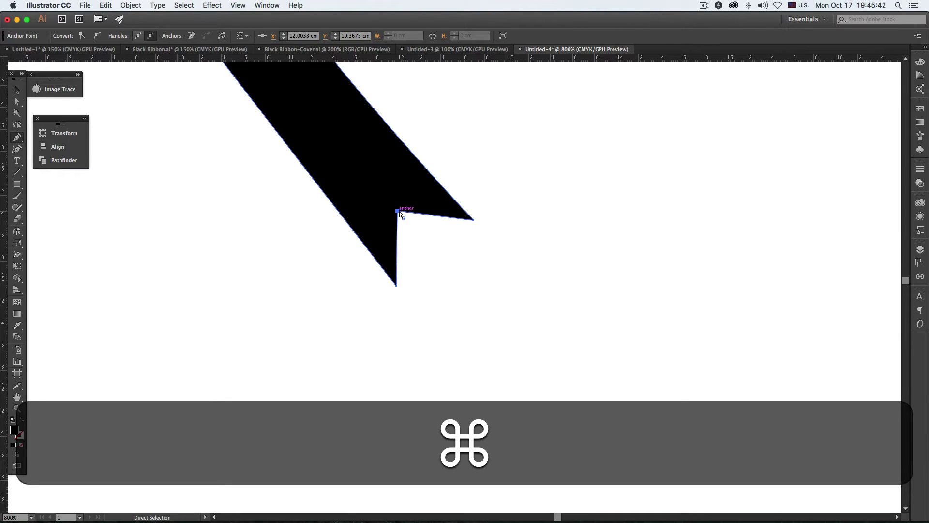
click(508, 295)
super+click(396, 211)
super+click(488, 269)
Examine how the notched ribbon tail overlaps the arch in outline view, with the tail selected, and return to preview.
key(super+space)
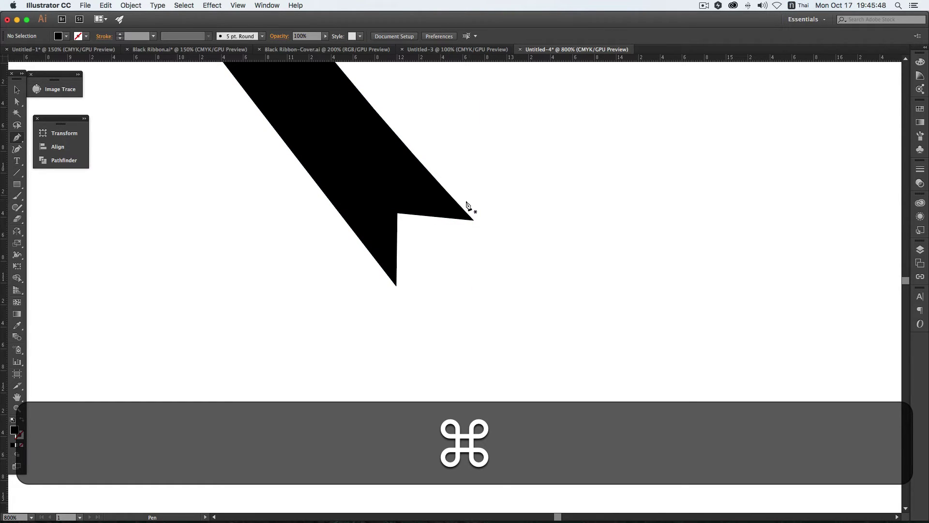
alt+super+click(463, 194)
key(super+space)
alt+super+click(443, 220)
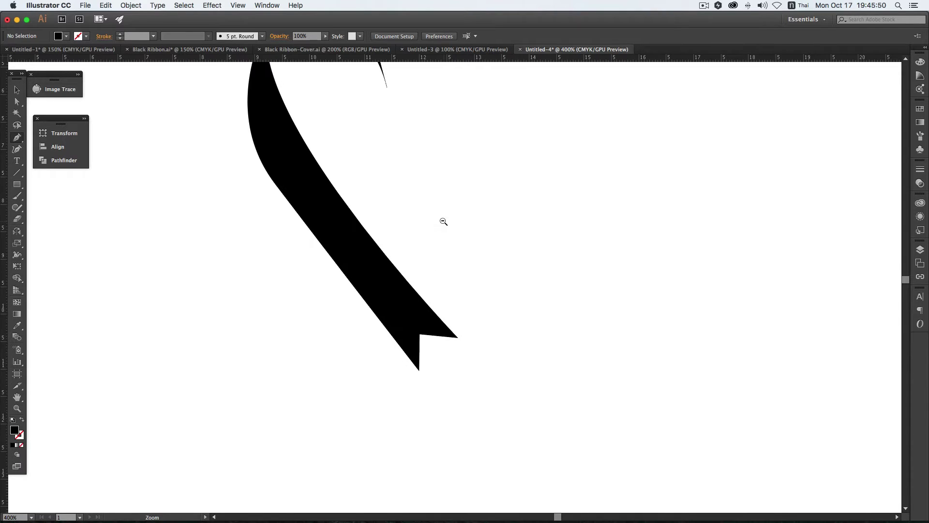
alt+super+click(415, 212)
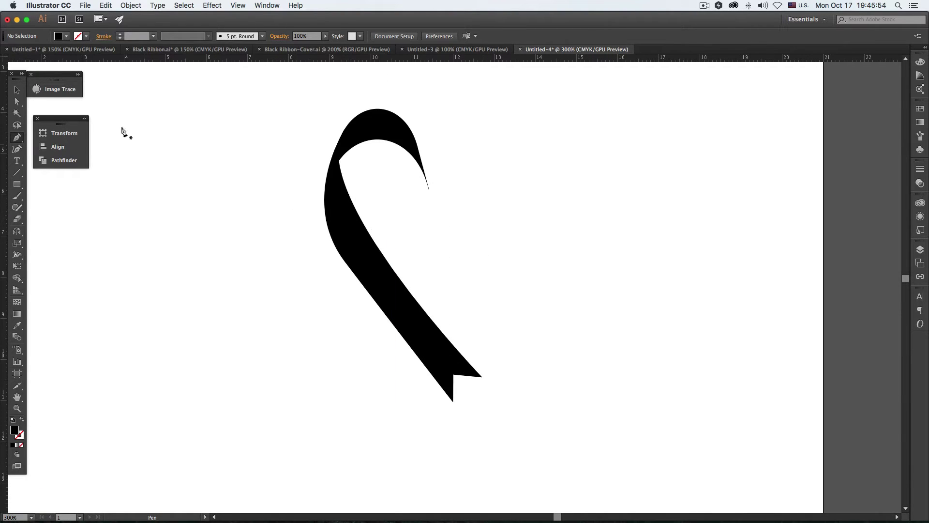
key(v)
click(353, 261)
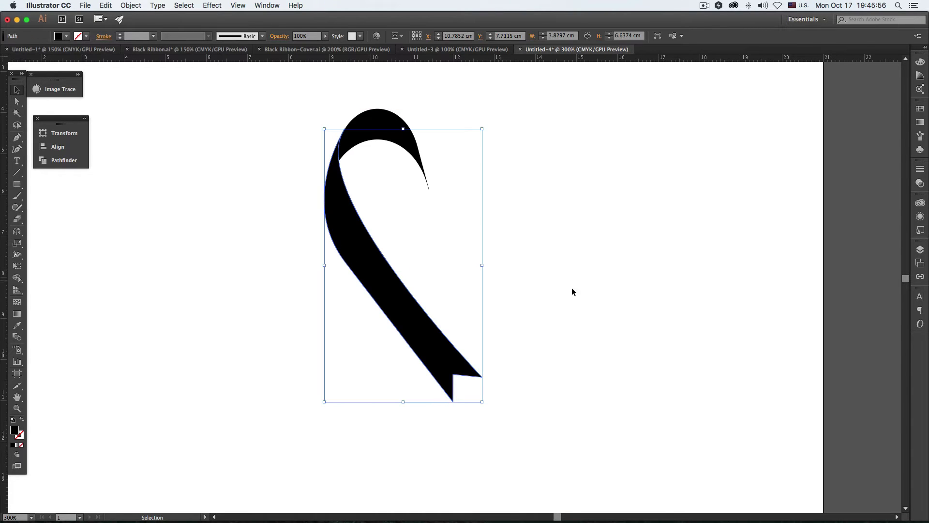
click(604, 290)
key(super+y)
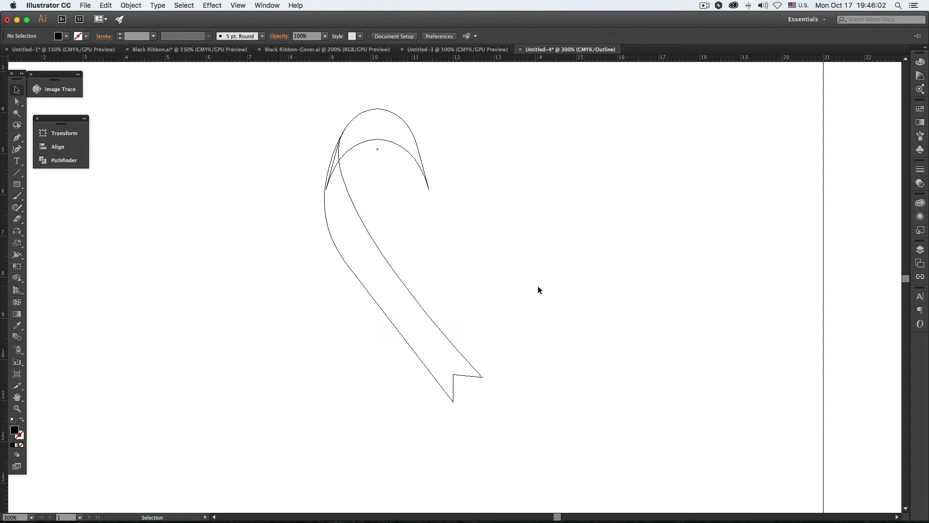
click(428, 311)
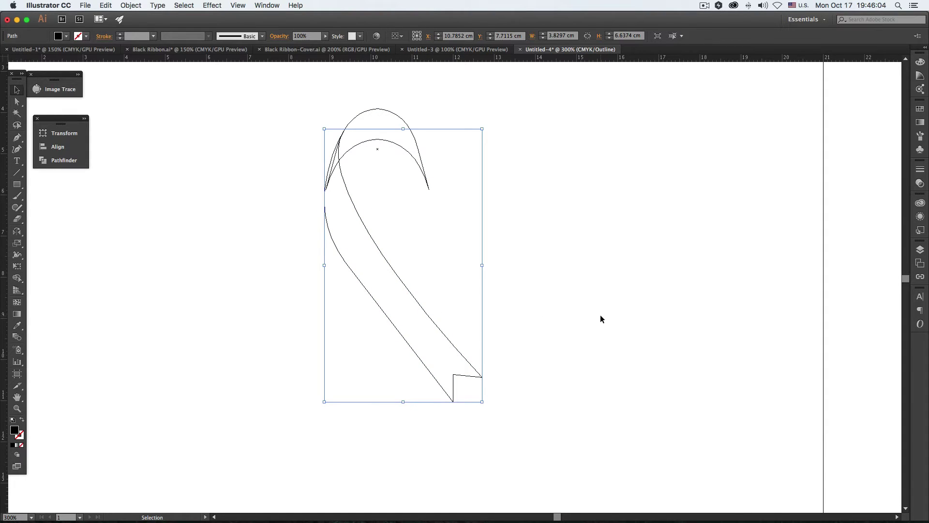
key(super+y)
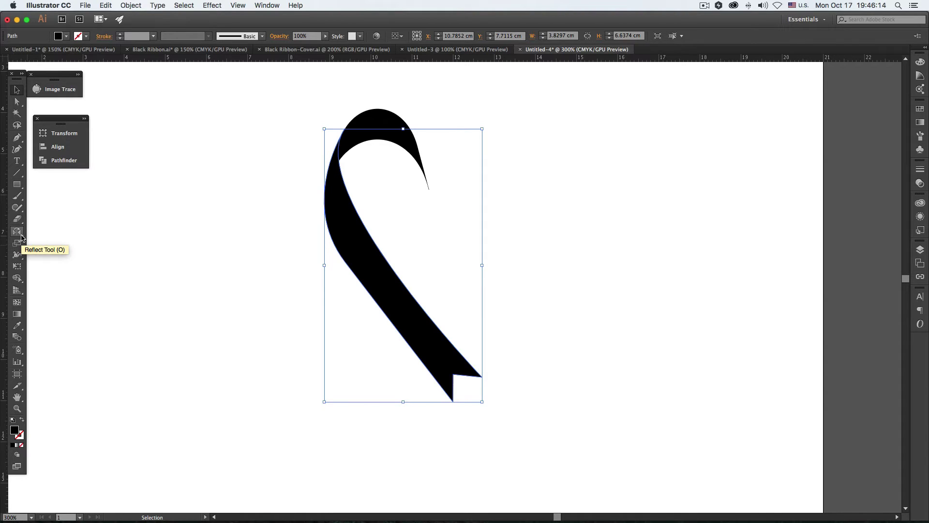
Create a mirrored copy of the notched ribbon tail with Reflect across the vertical axis, previewing it first.
click(315, 284)
click(387, 289)
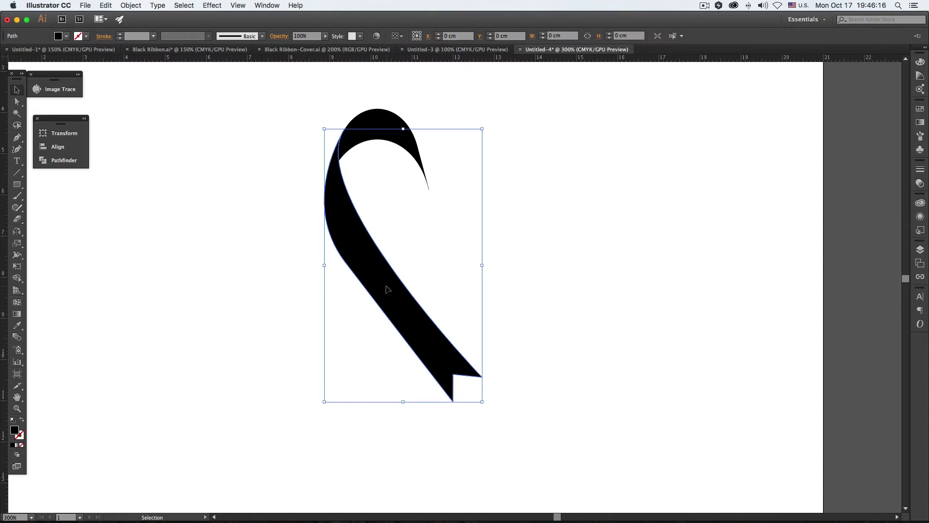
click(17, 232)
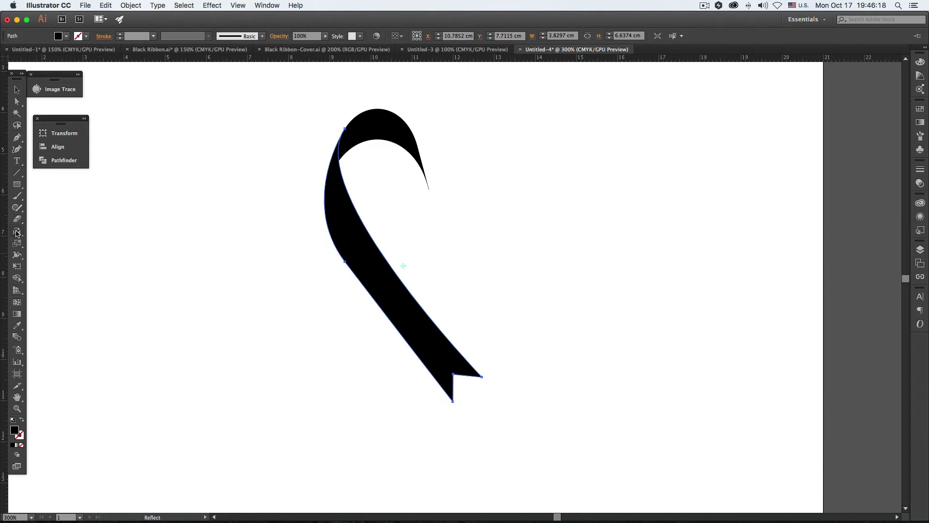
double_click(16, 232)
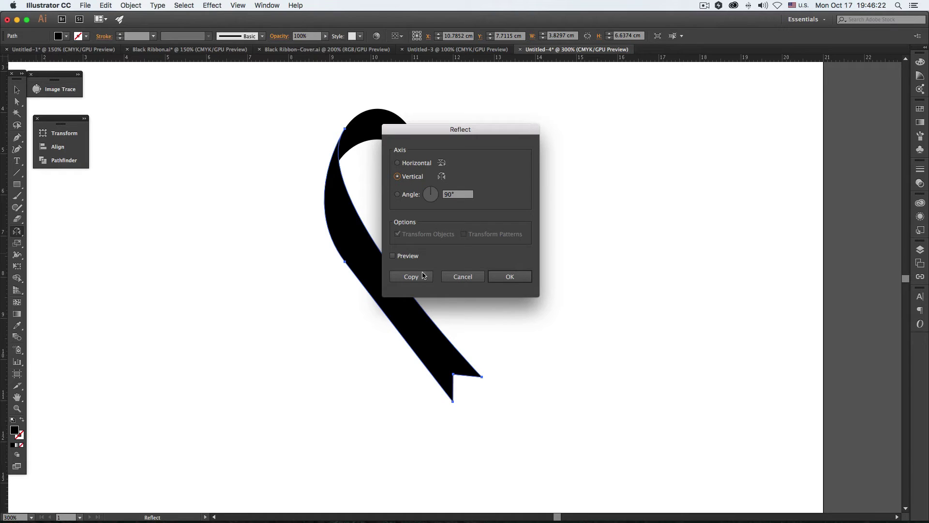
click(410, 255)
drag(445, 133, 583, 131)
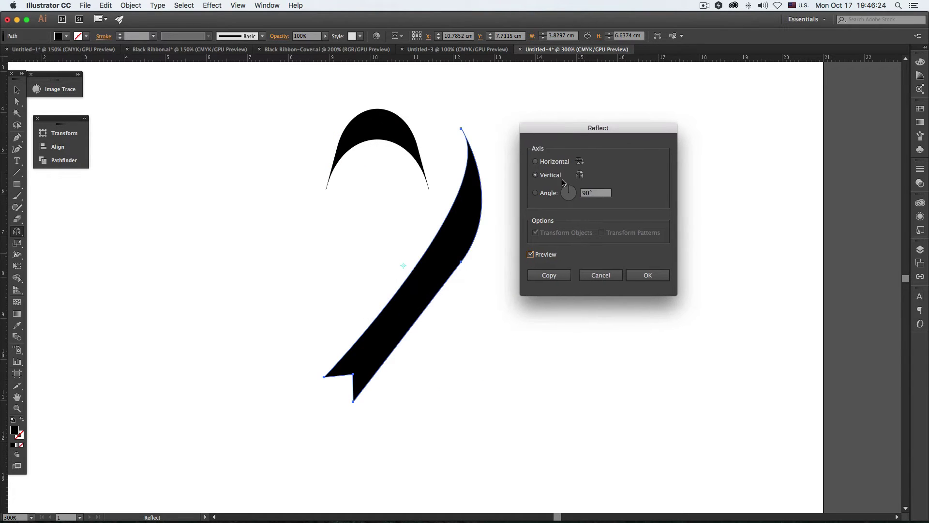
click(550, 275)
click(18, 90)
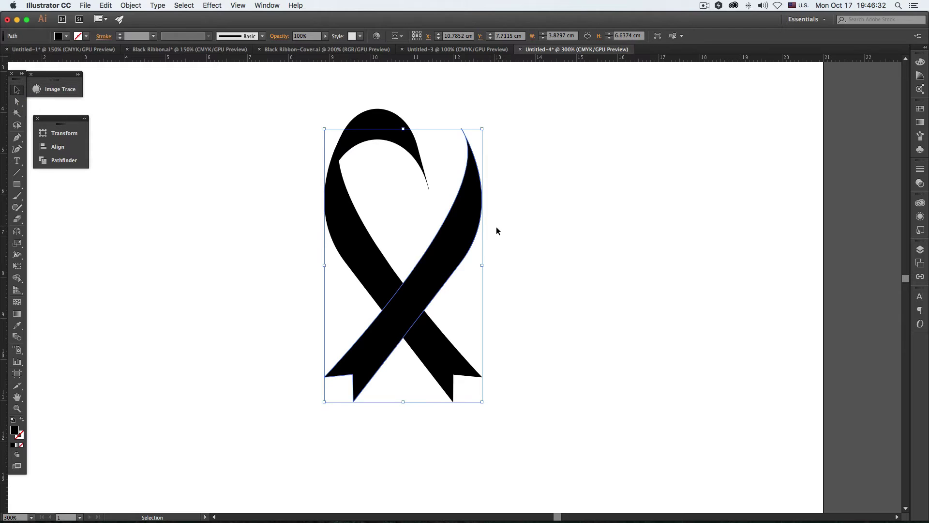
Move the mirrored tail horizontally to about X 9.5 cm so it lines up with the arch's right side.
click(531, 249)
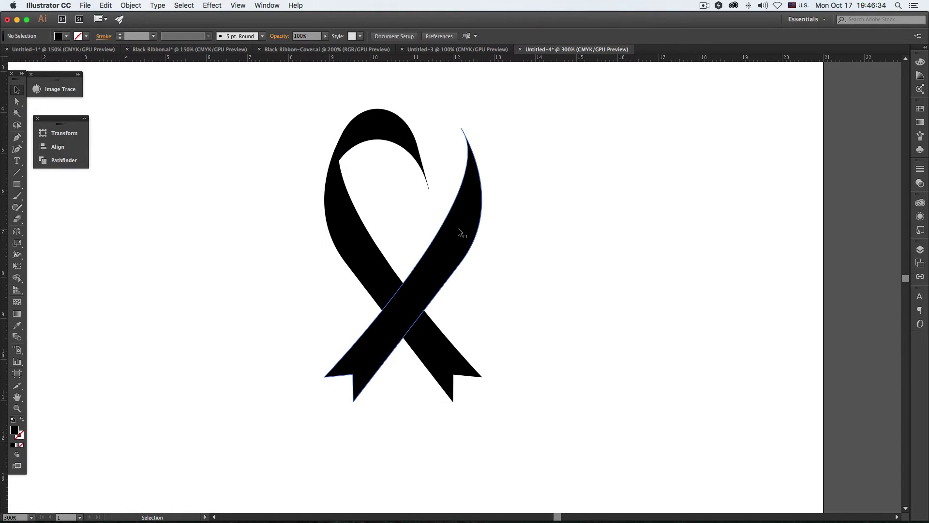
key(super+z)
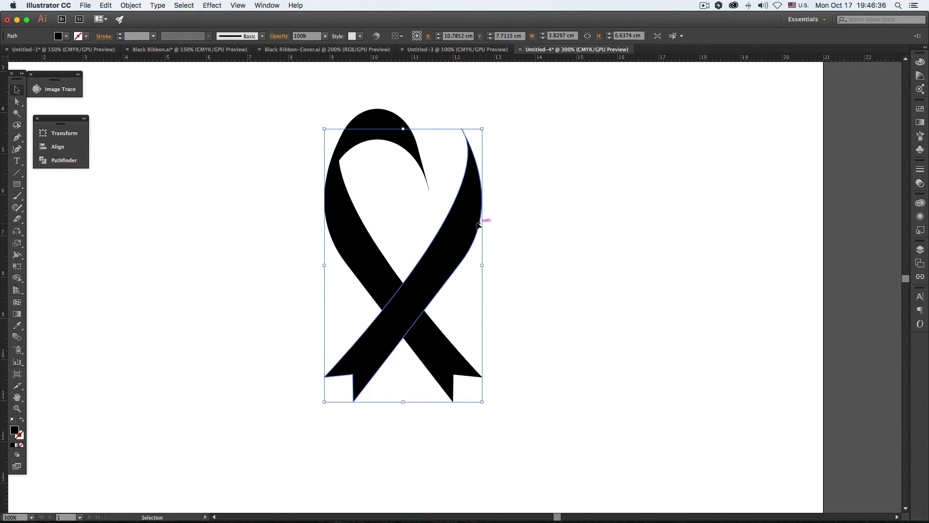
drag(464, 221, 414, 215)
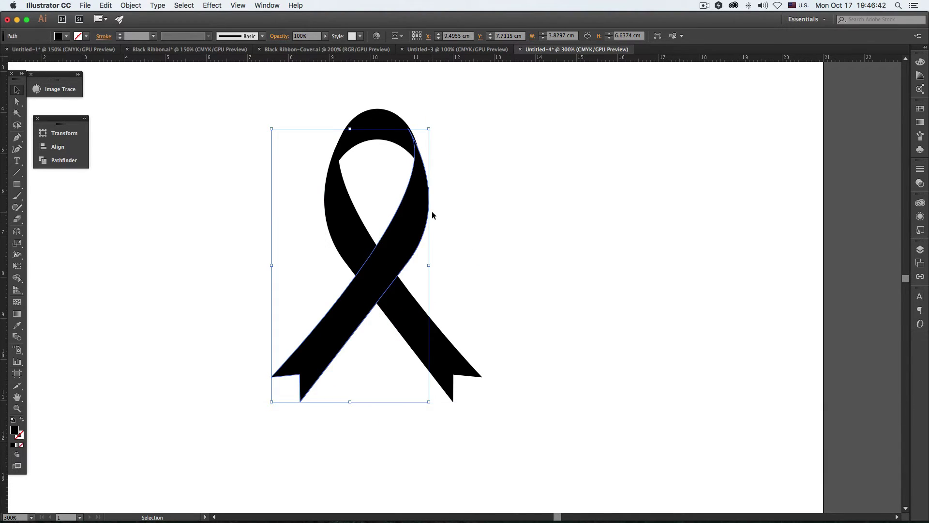
Align the mirrored tail's upper tip with the arch's outer edge in outline view, shifting it horizontally to about X 9.53 cm, and deselect it.
key(super+y)
key(super+space)
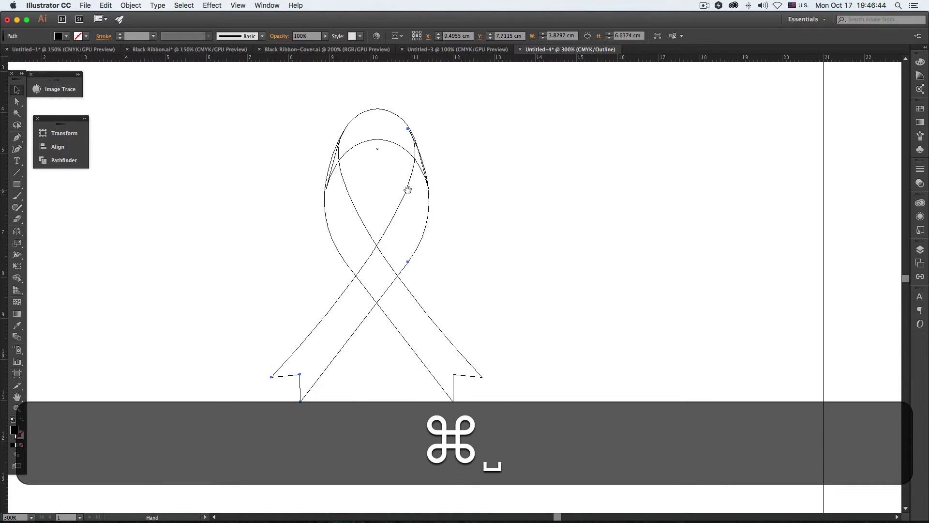
click(408, 190)
click(419, 209)
click(441, 249)
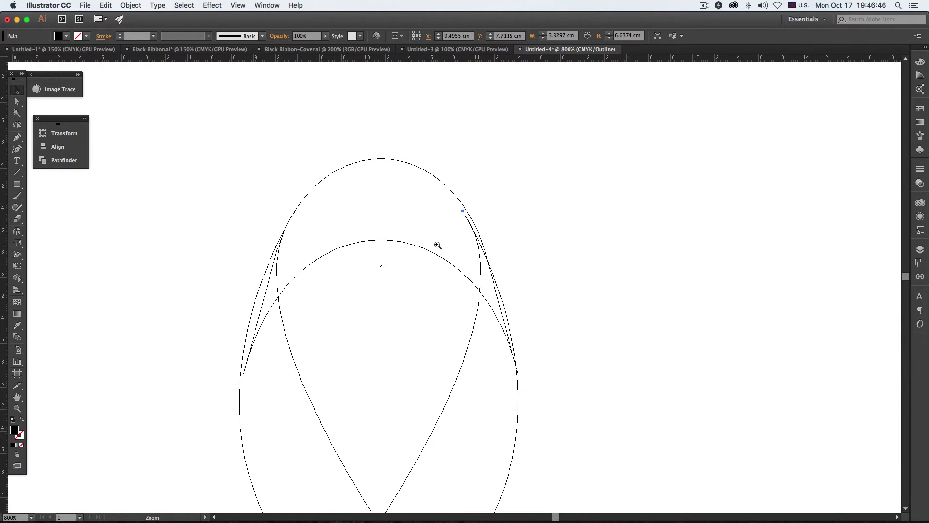
click(438, 246)
drag(512, 284, 525, 285)
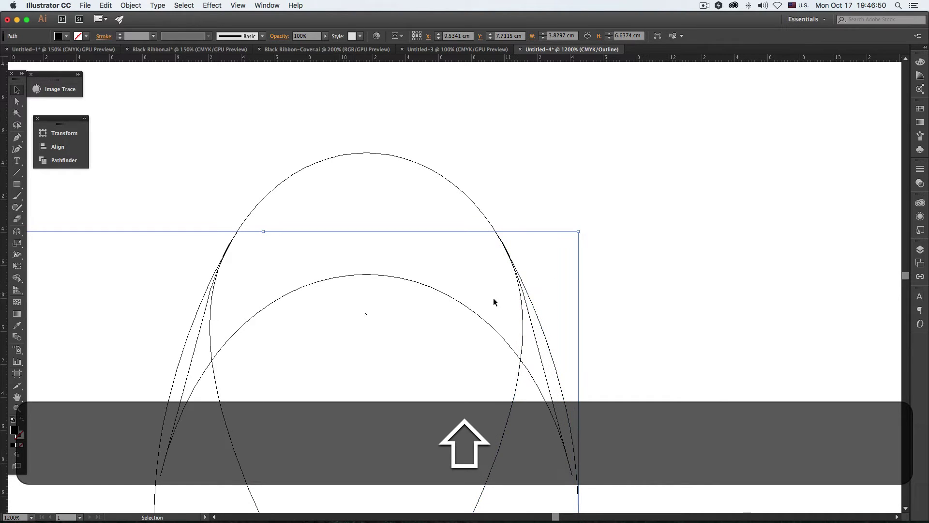
click(409, 344)
alt+super+click(378, 340)
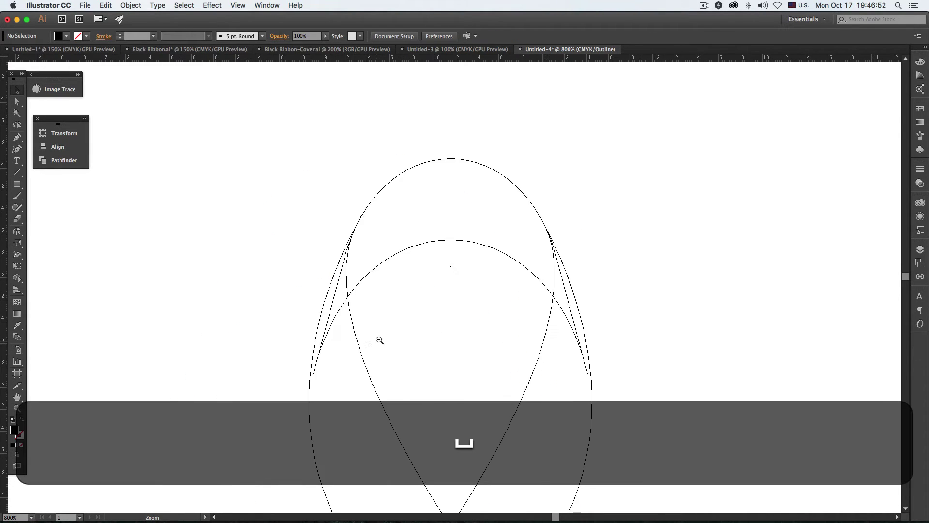
Return from outline view to preview and examine the complete crossed ribbon, from the arch to the notched tail ends.
alt+super+click(459, 336)
alt+super+click(470, 327)
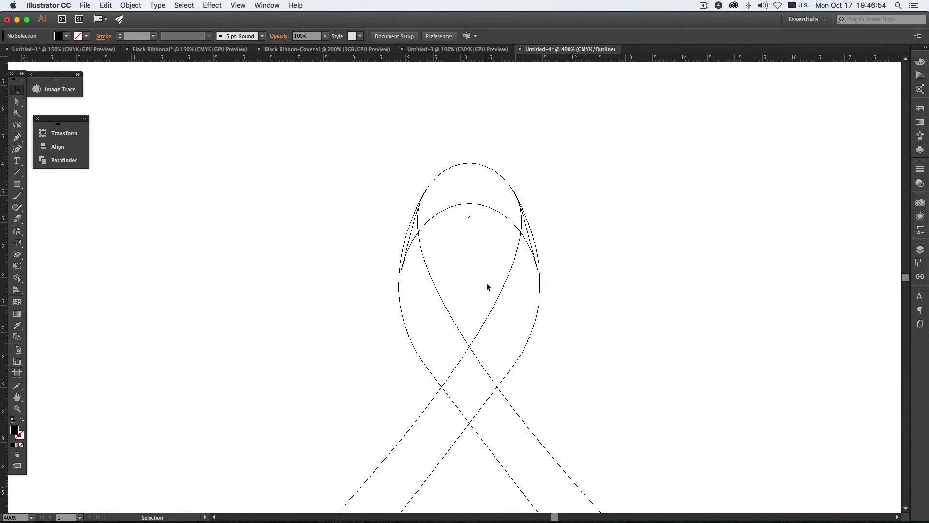
key(super+y)
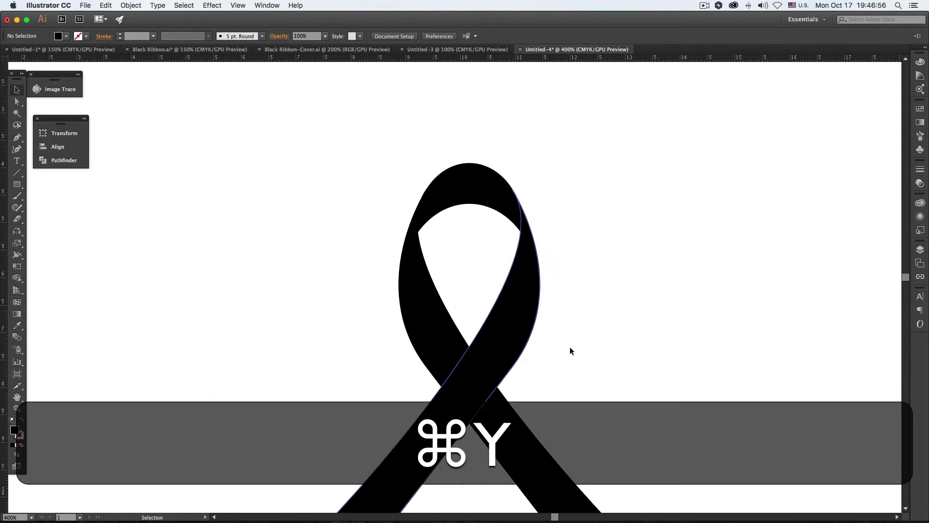
alt+super+click(511, 360)
alt+super+click(503, 341)
super+click(463, 285)
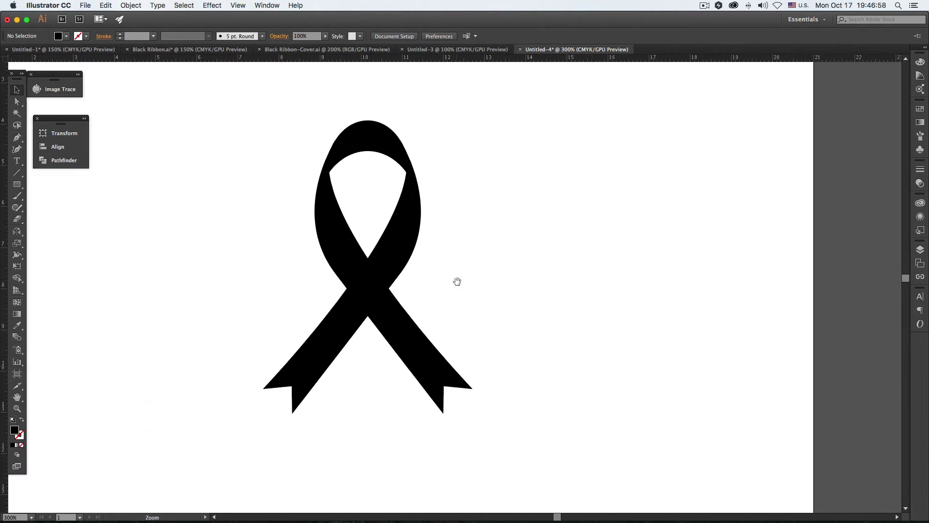
click(409, 249)
click(492, 268)
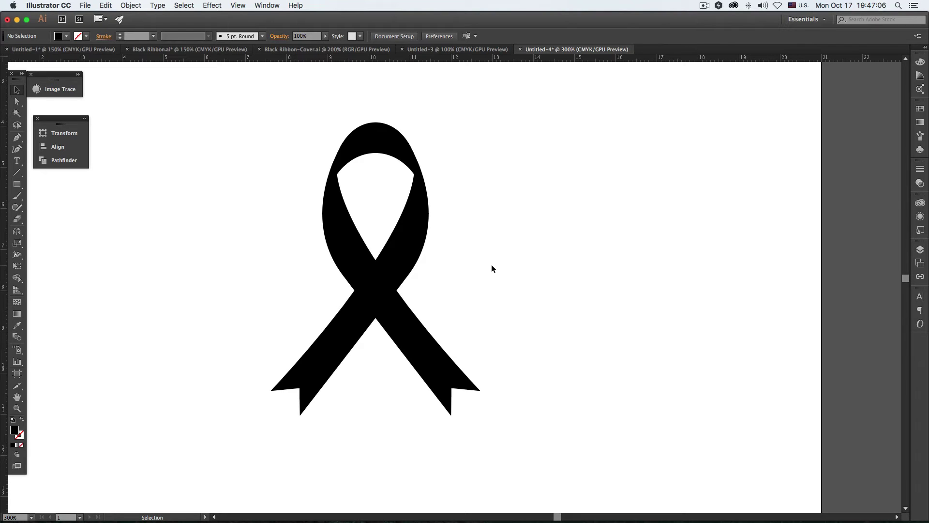
key(space)
drag(480, 265, 520, 268)
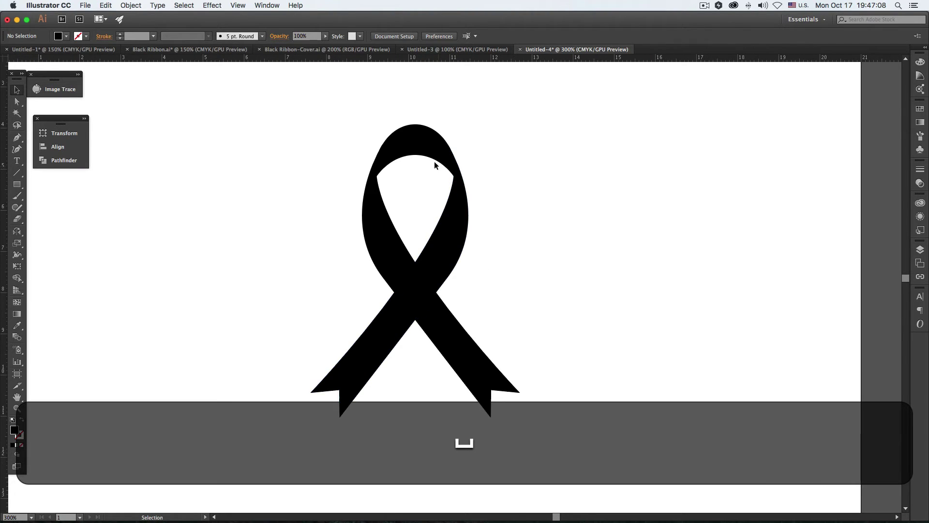
click(427, 155)
click(527, 230)
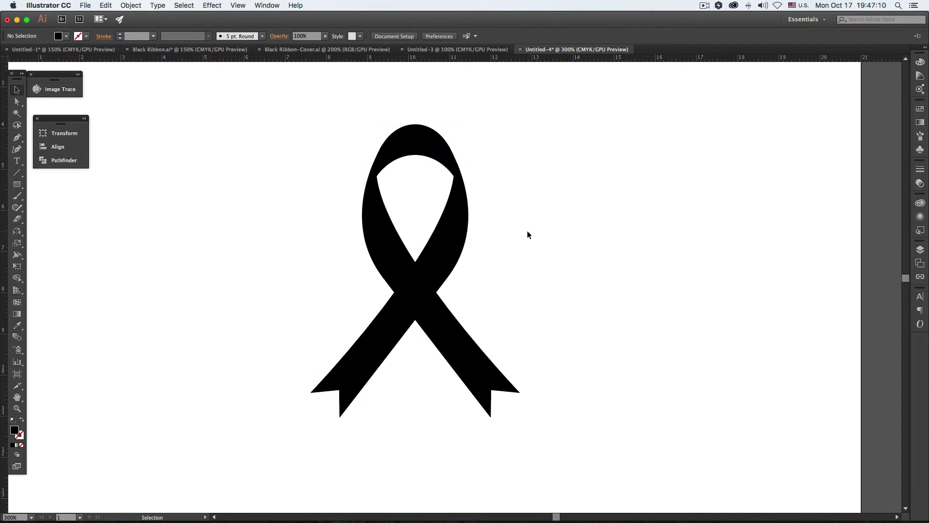
key(super+a)
click(453, 165)
click(511, 171)
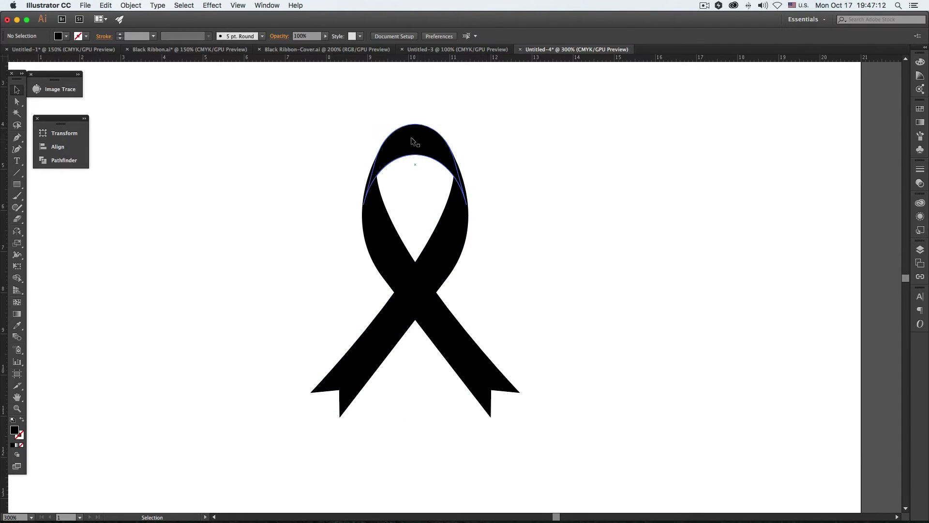
Apply a linear white-to-black gradient fill to the ribbon's arched top.
click(406, 142)
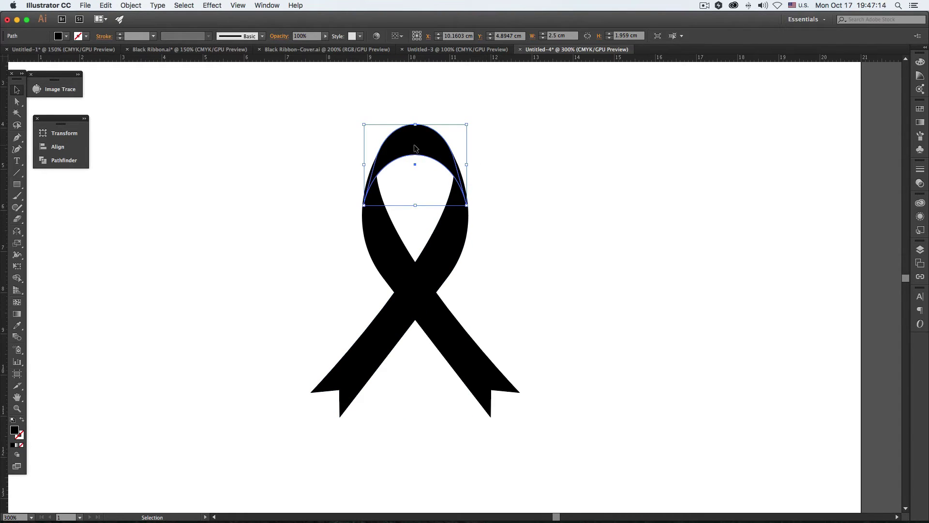
click(921, 122)
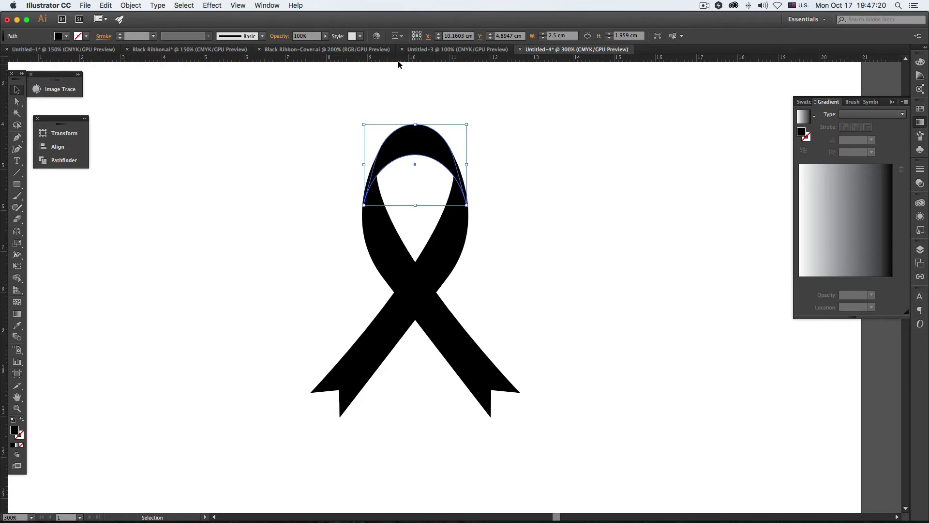
click(267, 6)
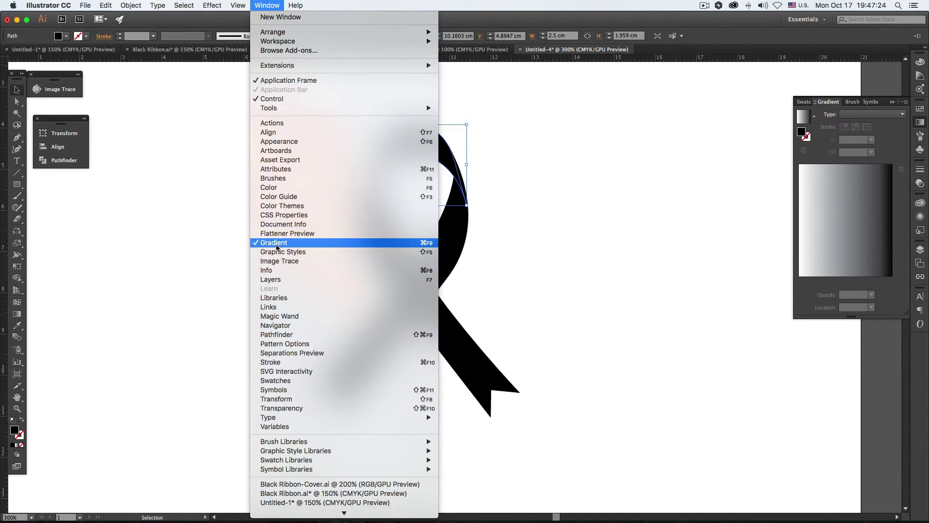
click(282, 245)
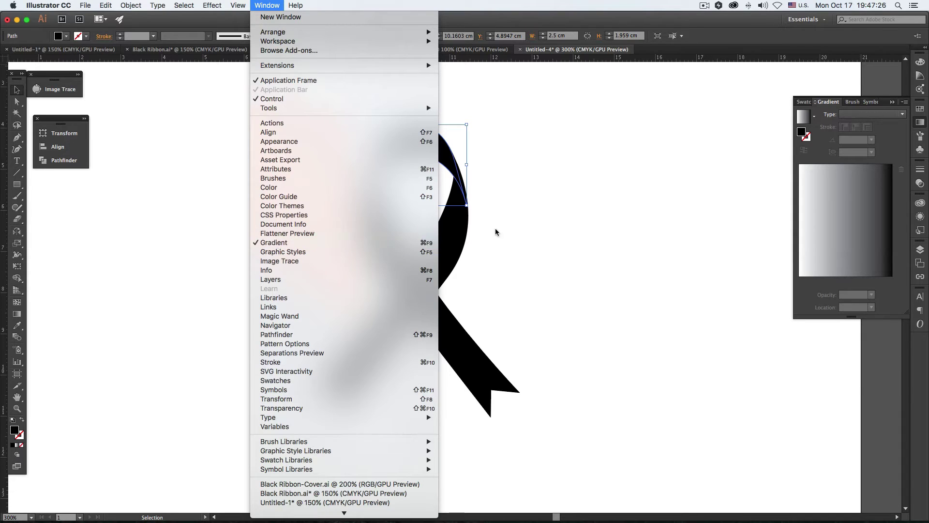
click(804, 116)
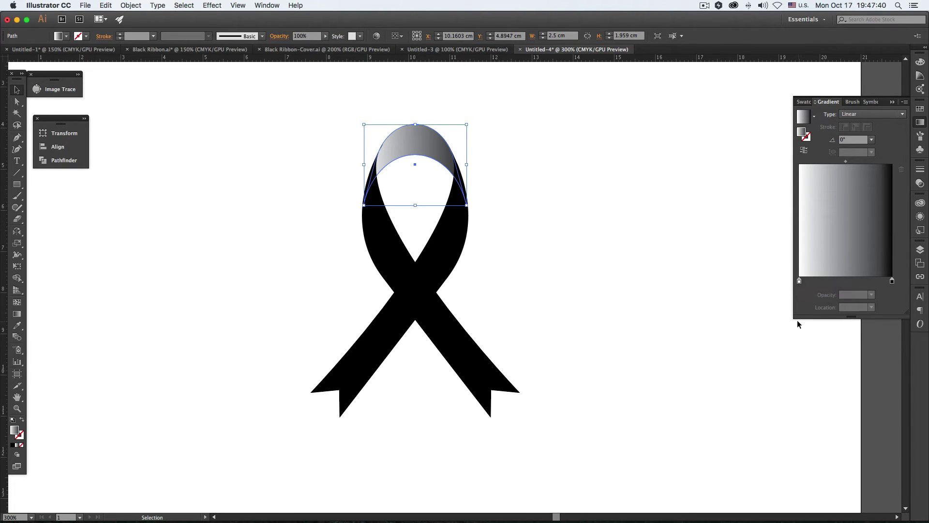
Widen the gradient editor and add three intermediate colour stops at about 47%, 61% and 80%.
drag(795, 319, 725, 319)
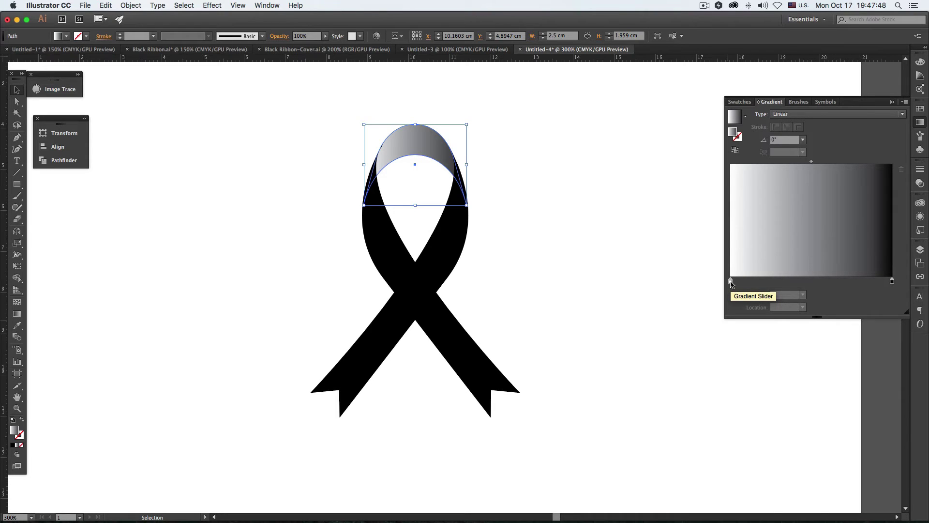
click(806, 283)
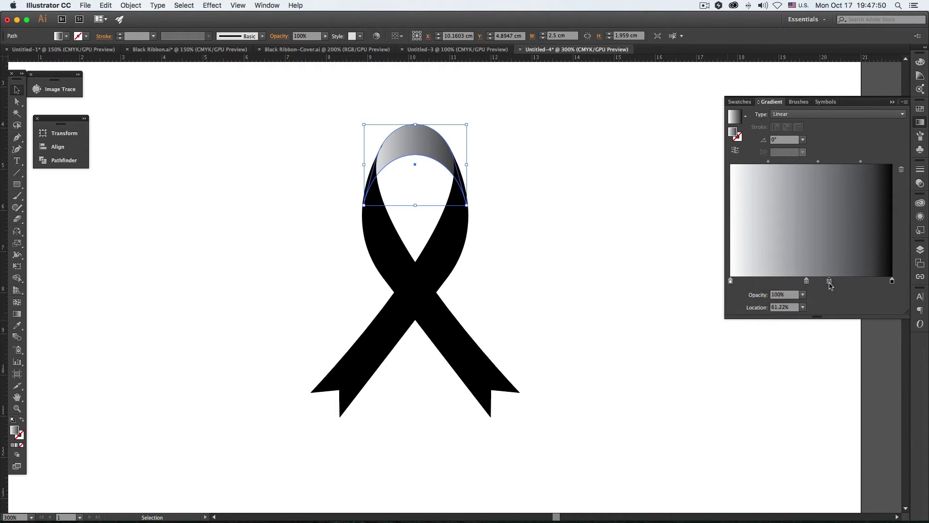
click(860, 284)
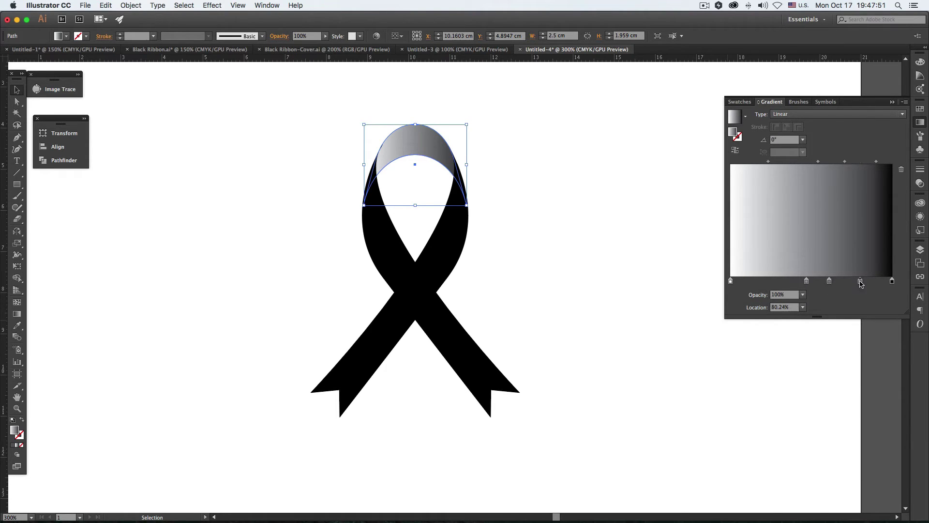
Set the first gradient stop's colour to black, K 100%, in Grayscale mode.
double_click(731, 282)
click(725, 283)
double_click(731, 282)
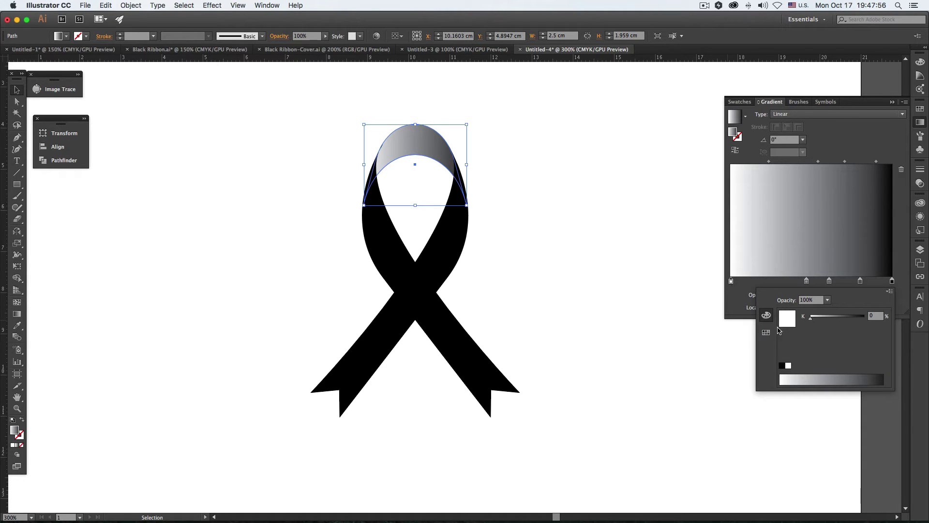
click(888, 293)
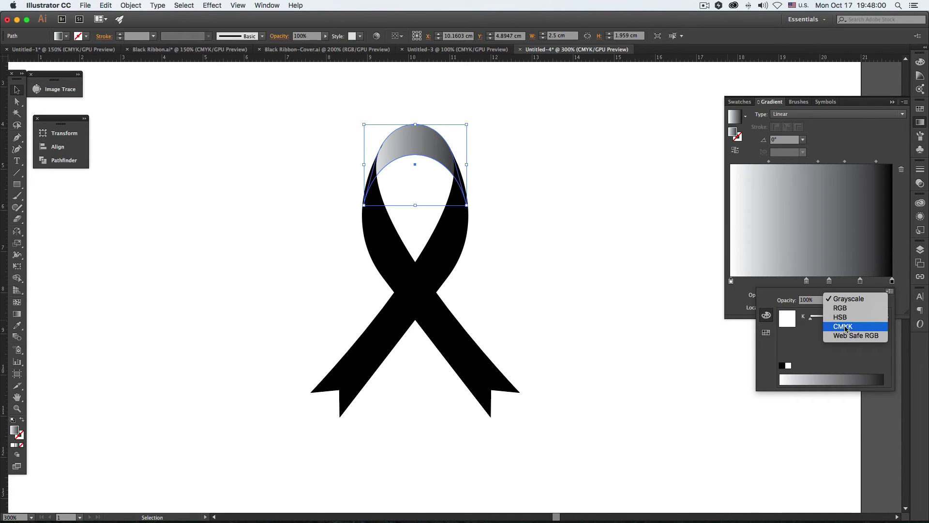
click(851, 298)
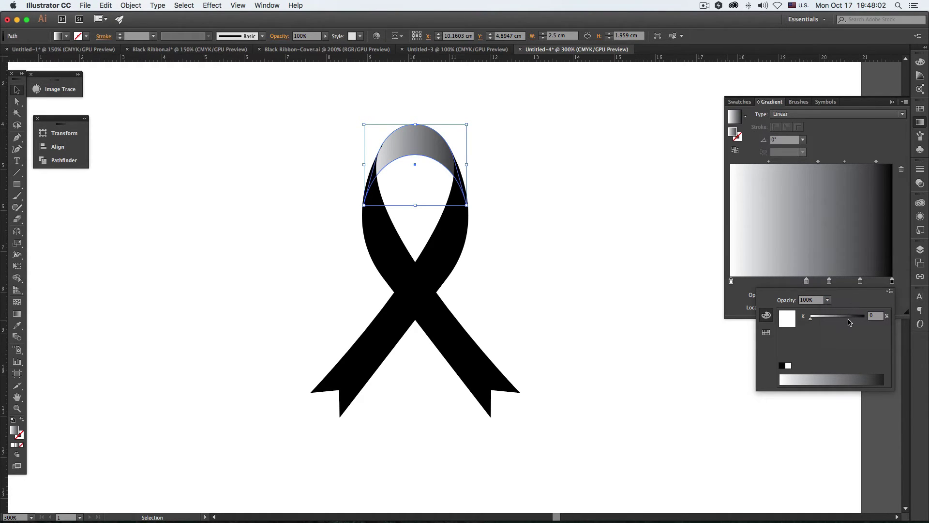
click(851, 321)
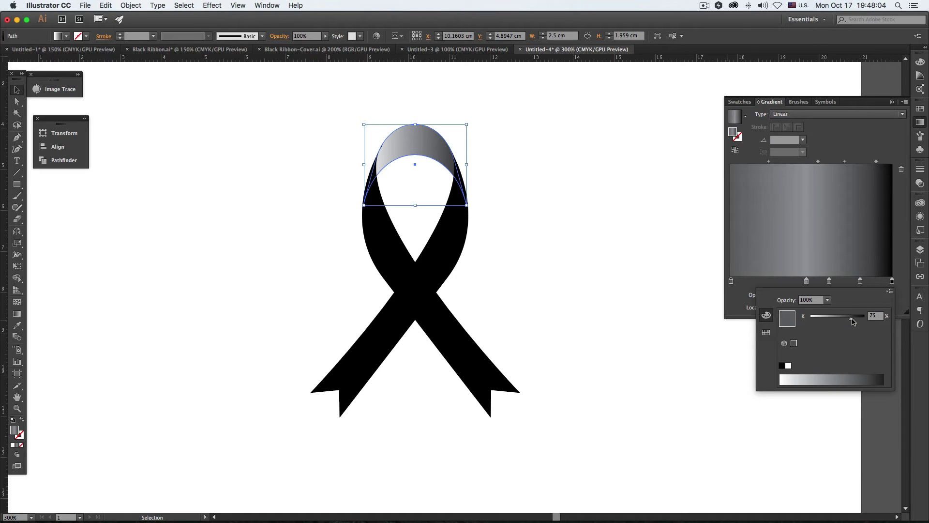
drag(853, 322, 867, 321)
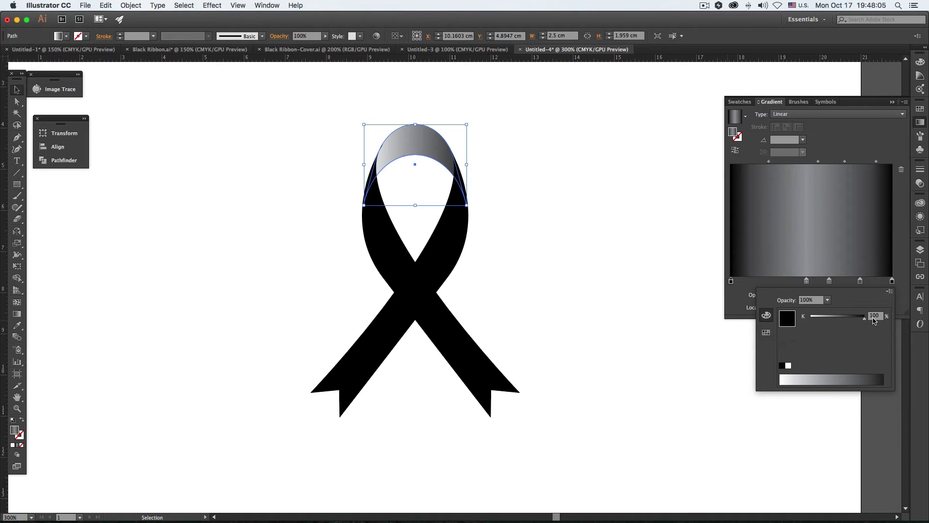
Set the location of the black first gradient stop to 18%.
click(732, 282)
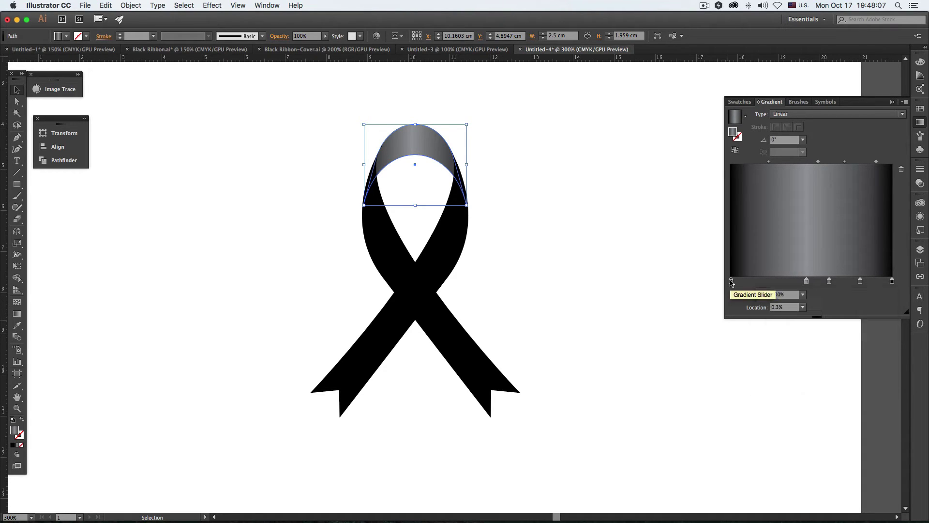
click(793, 307)
text(18)
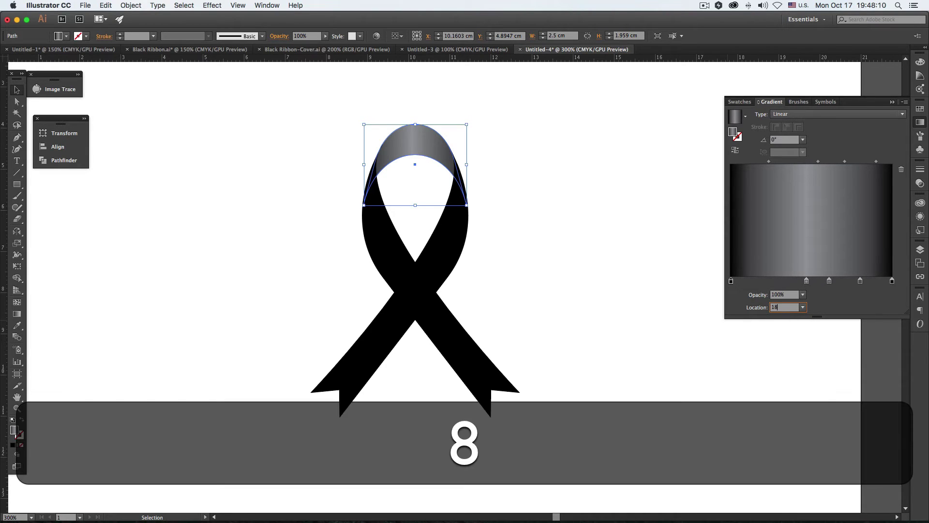
key(Tab)
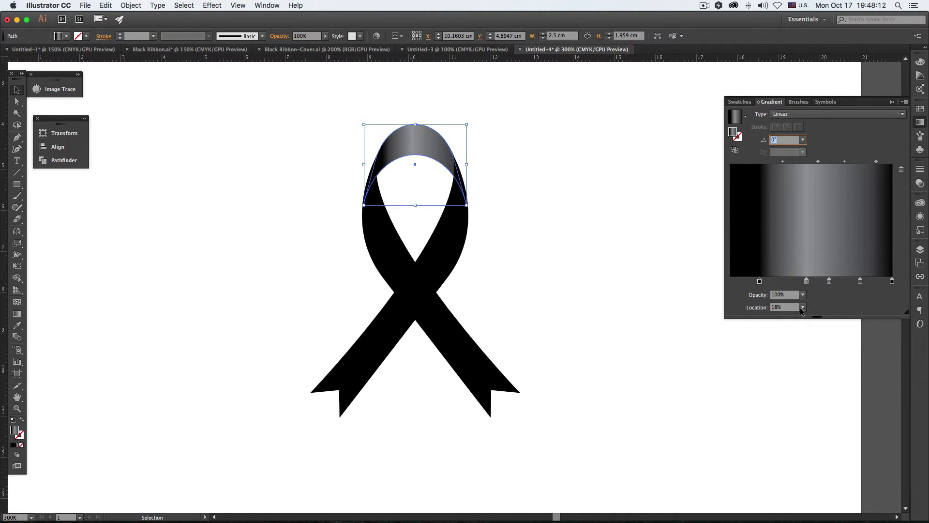
Set the second gradient stop to dark grey, K 80%, and its location to 50%.
double_click(807, 281)
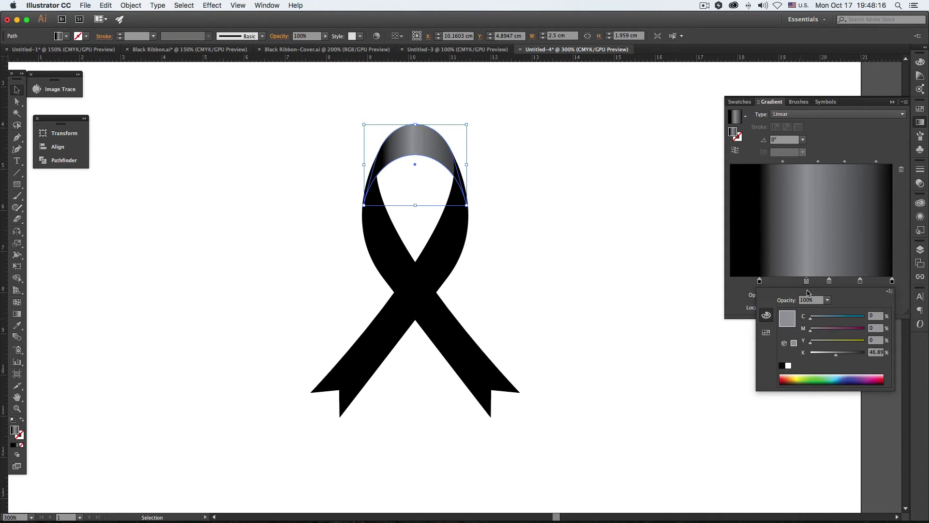
click(875, 352)
text(80)
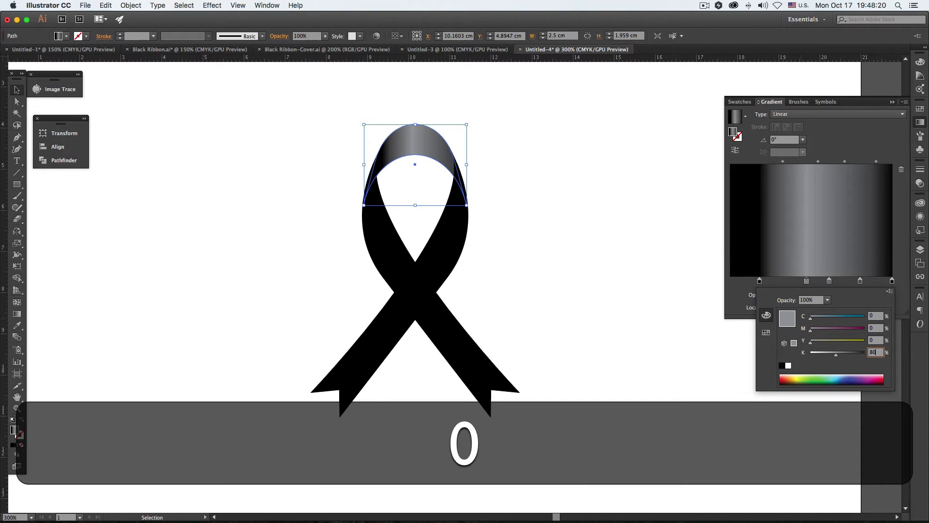
key(Tab)
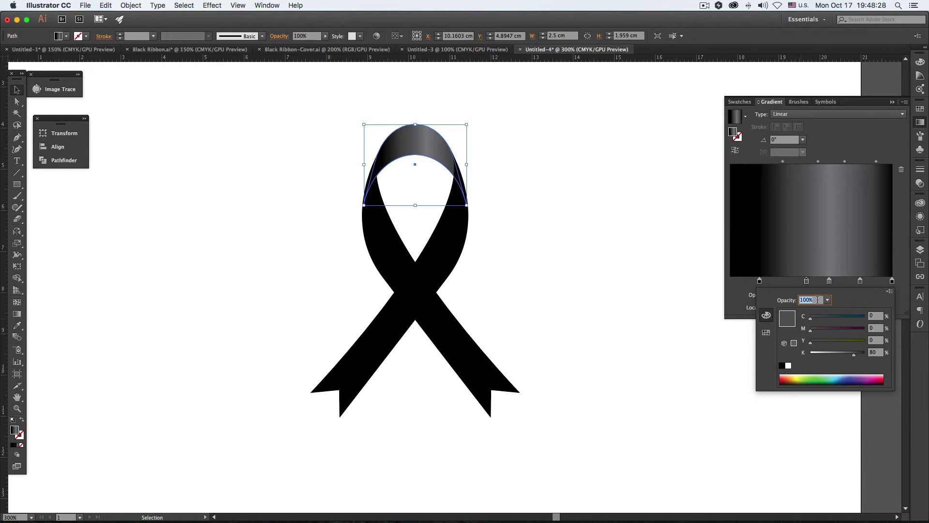
click(750, 310)
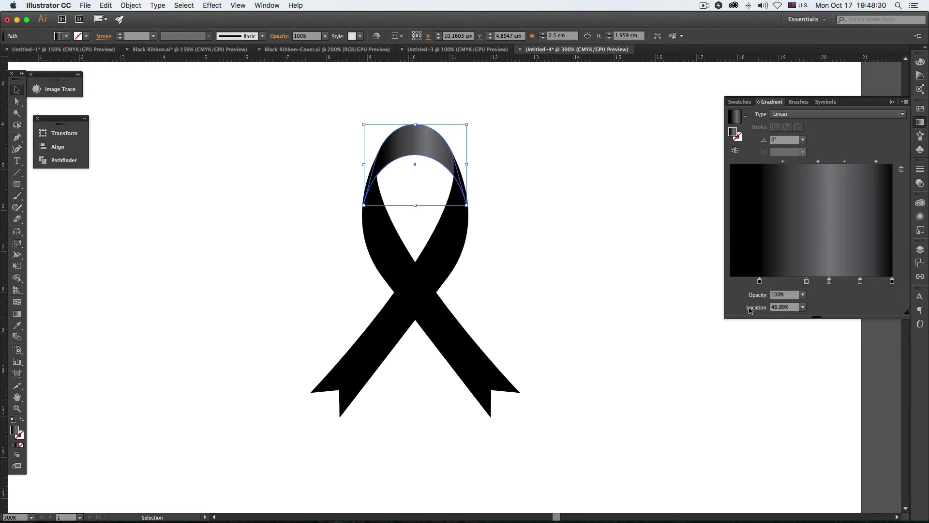
click(779, 309)
text(50)
key(Tab)
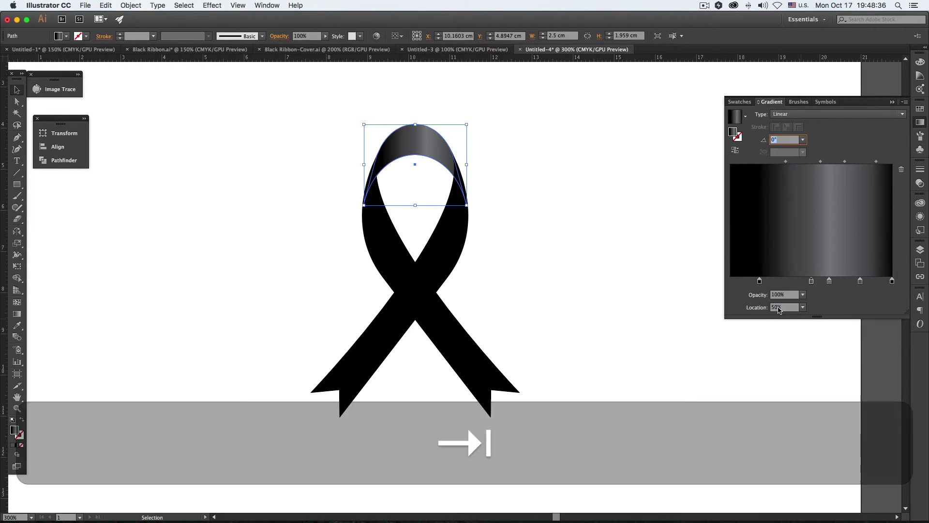
Set the third gradient stop to black, K 100%, and its location to 65%.
double_click(830, 282)
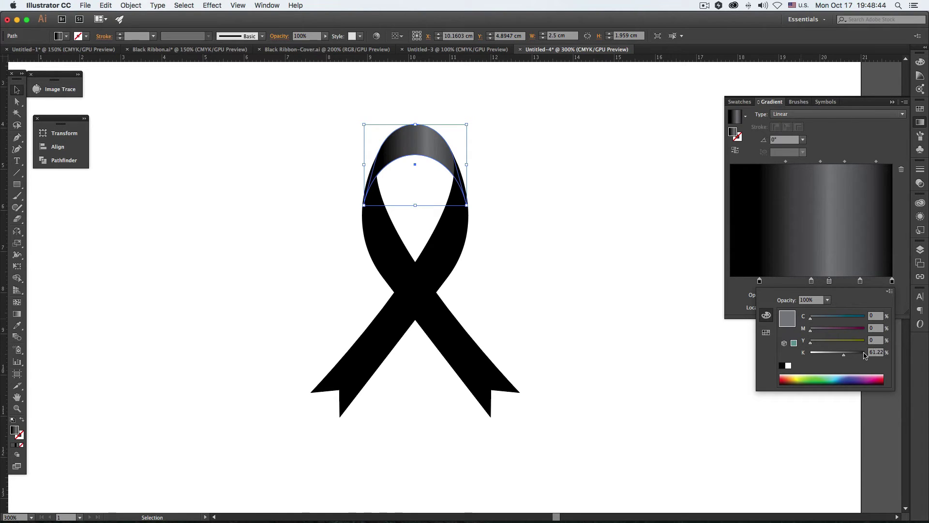
click(864, 354)
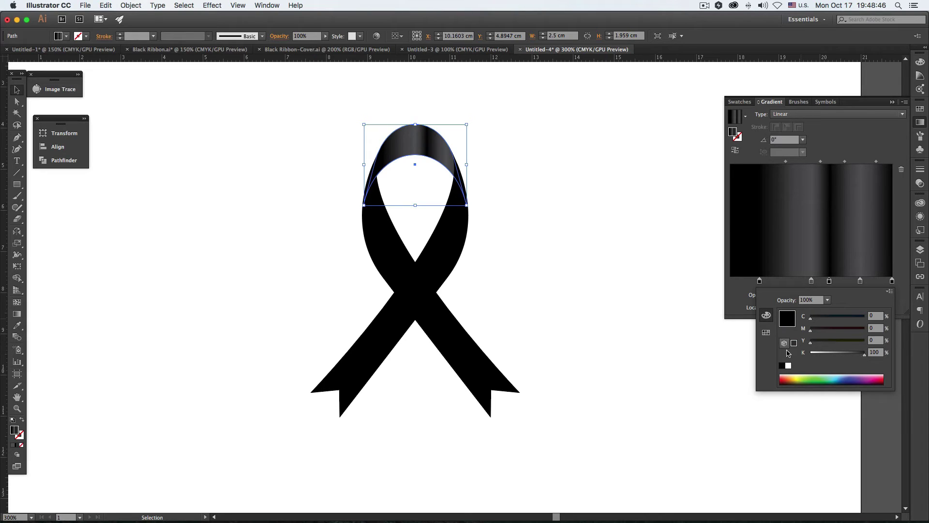
click(737, 293)
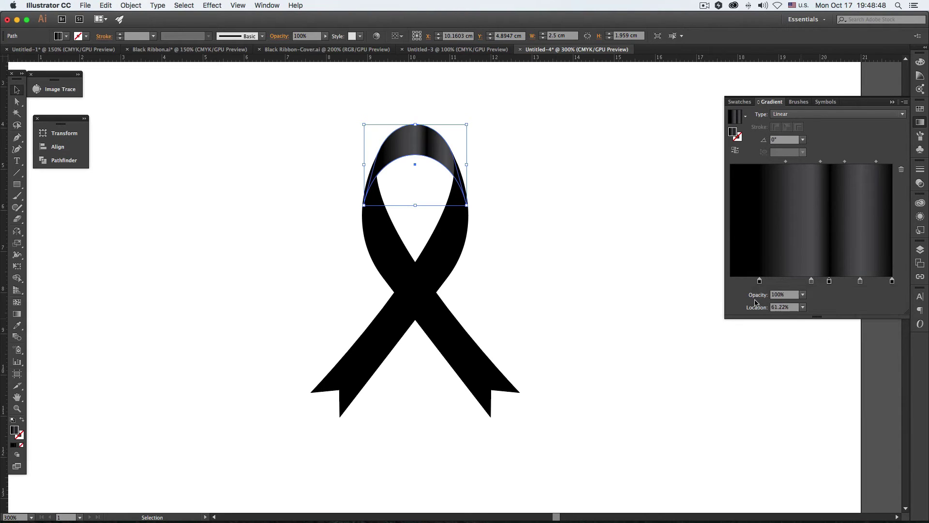
click(776, 308)
text(65)
key(Tab)
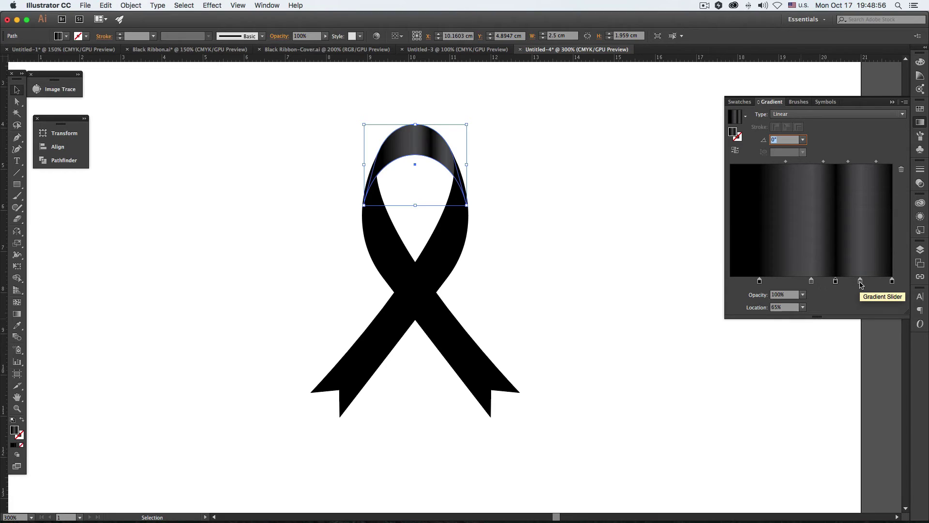
Set the fourth gradient stop to dark grey, K 80%, and its location to 75%.
double_click(861, 282)
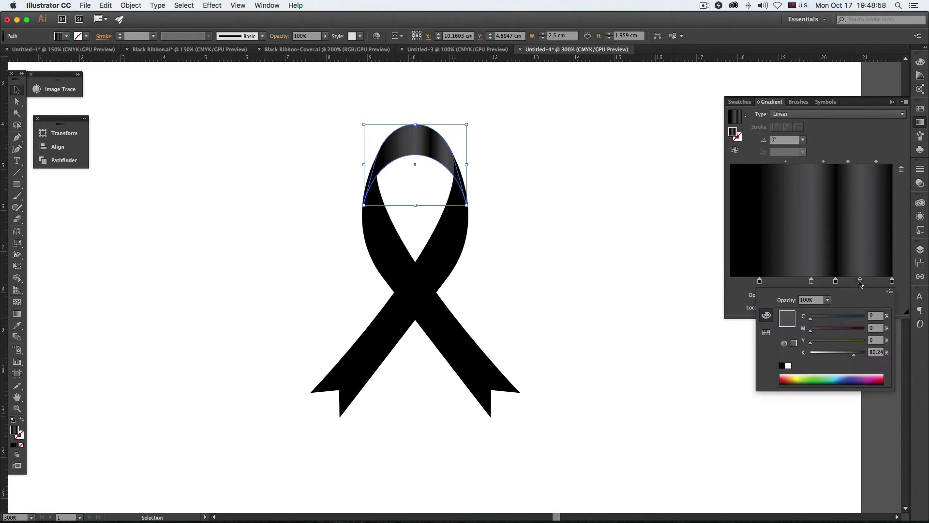
text(80)
key(Tab)
click(748, 308)
click(775, 309)
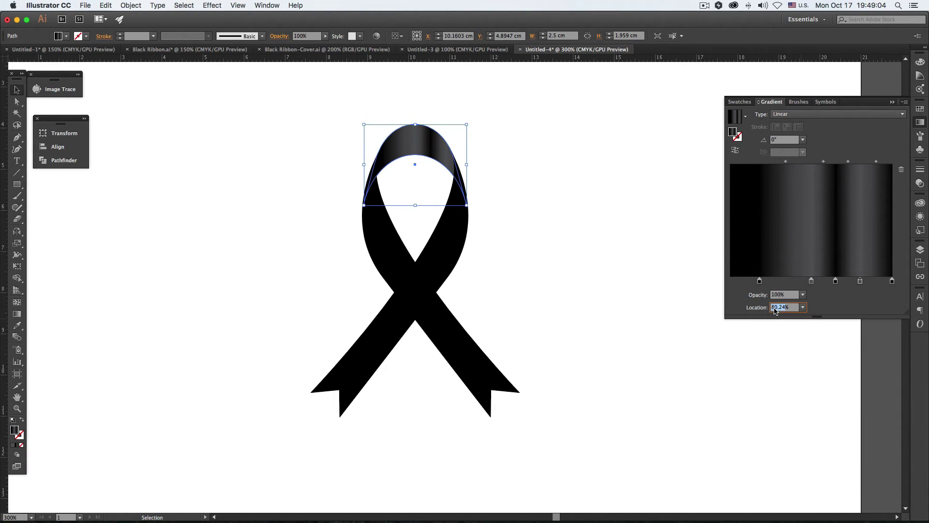
text(7)
text(5)
key(Tab)
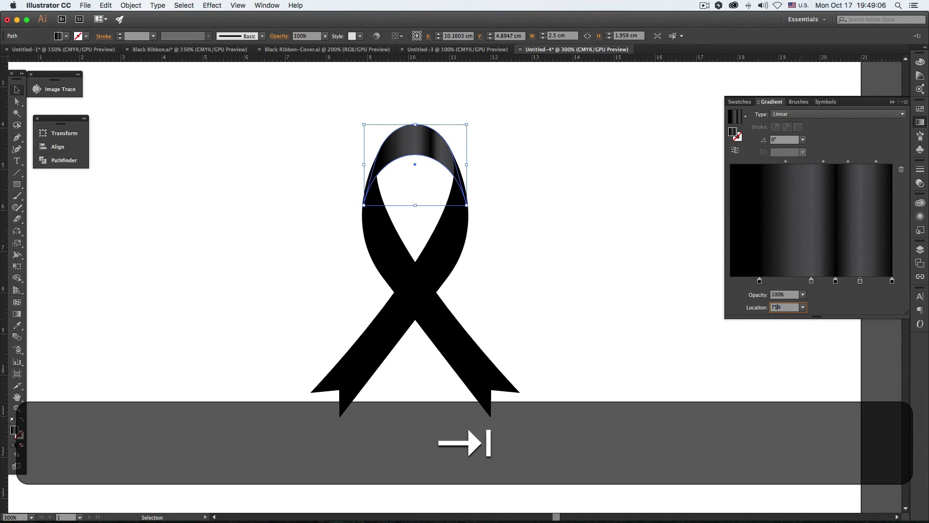
Set the location of the arched top's last gradient stop to 90% and deselect the artwork.
click(893, 283)
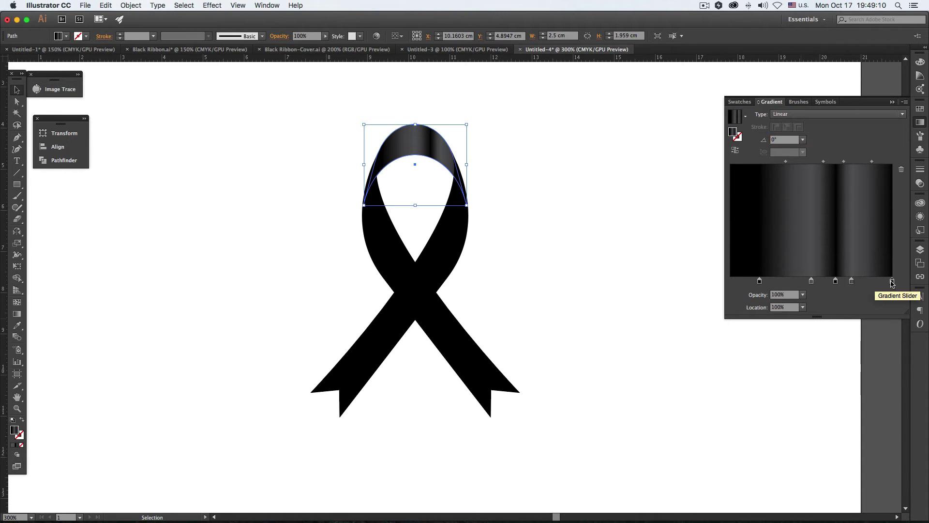
click(747, 306)
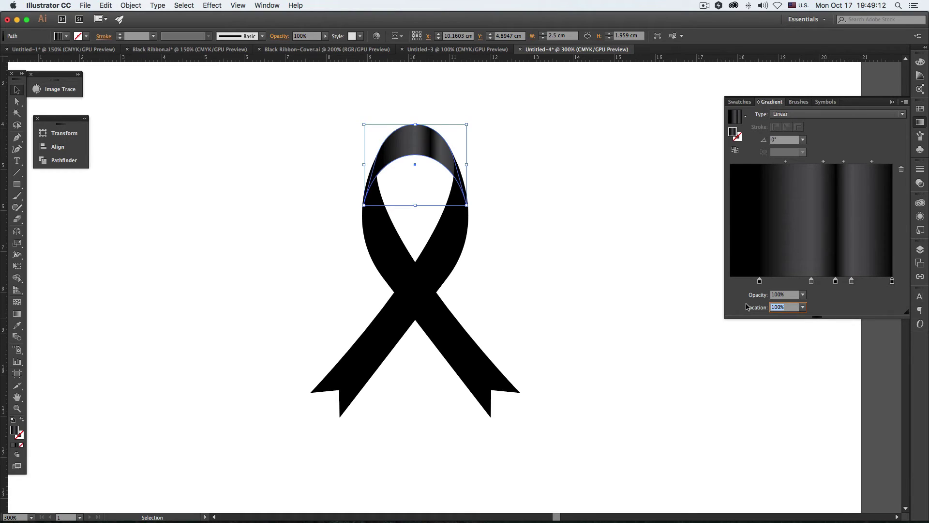
text(90)
key(Tab)
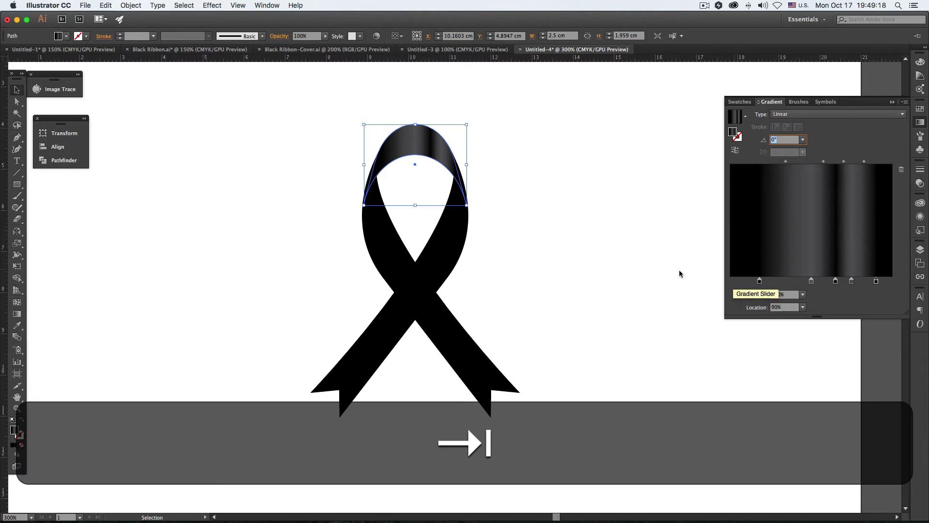
click(520, 208)
click(402, 244)
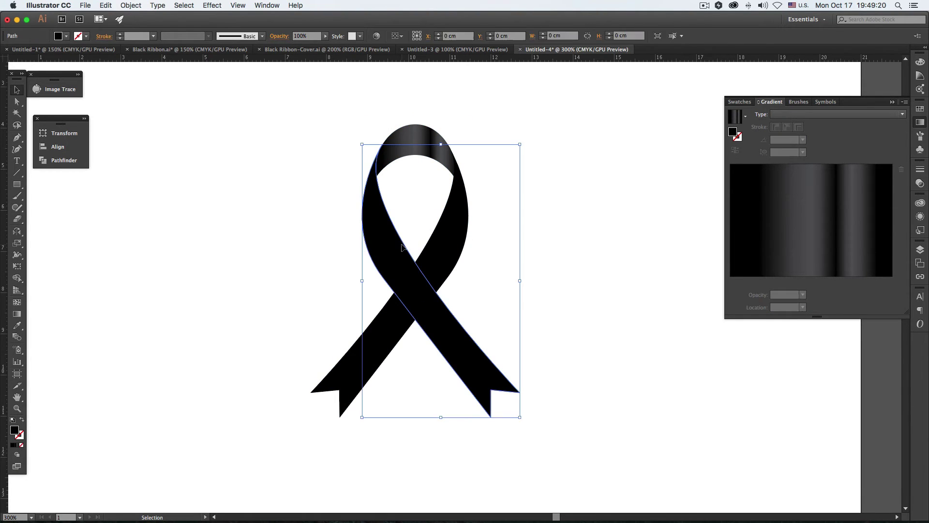
click(602, 252)
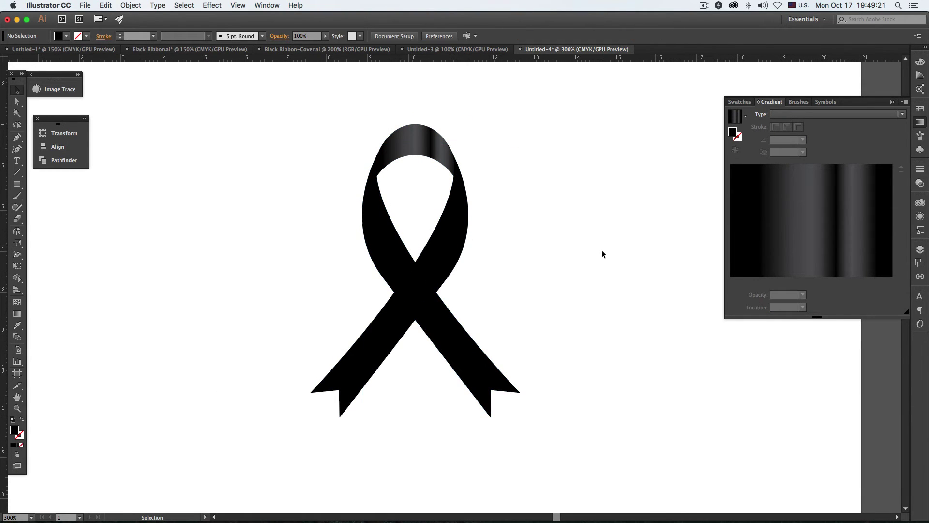
Apply the black-to-grey linear gradient to the tail running from the upper left to the lower right.
click(384, 244)
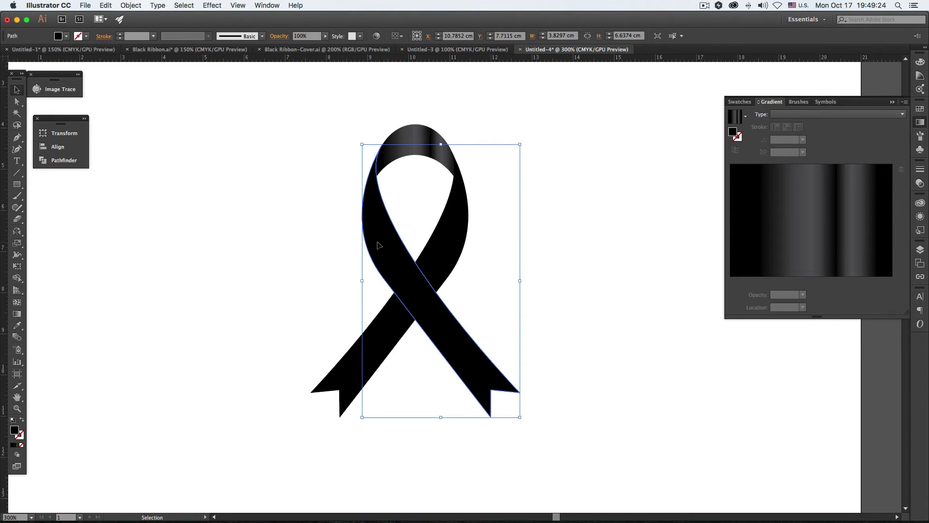
click(449, 243)
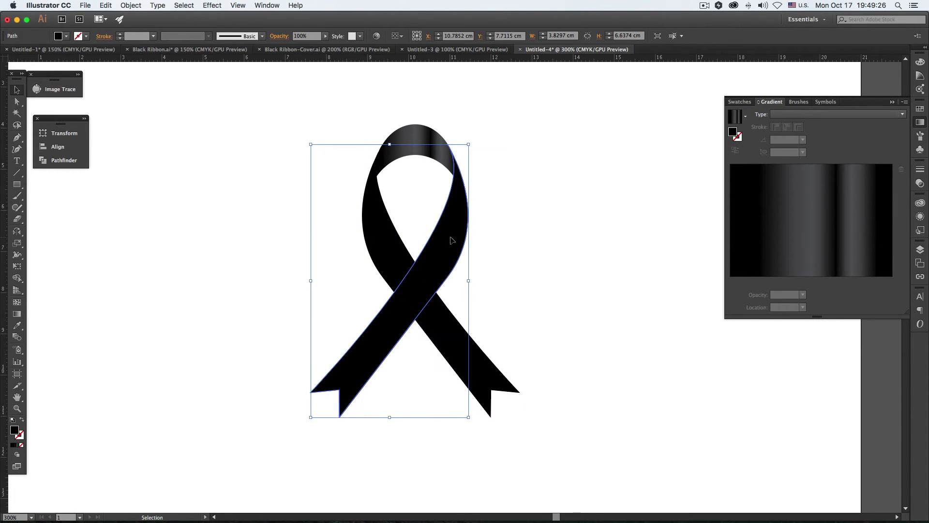
click(467, 366)
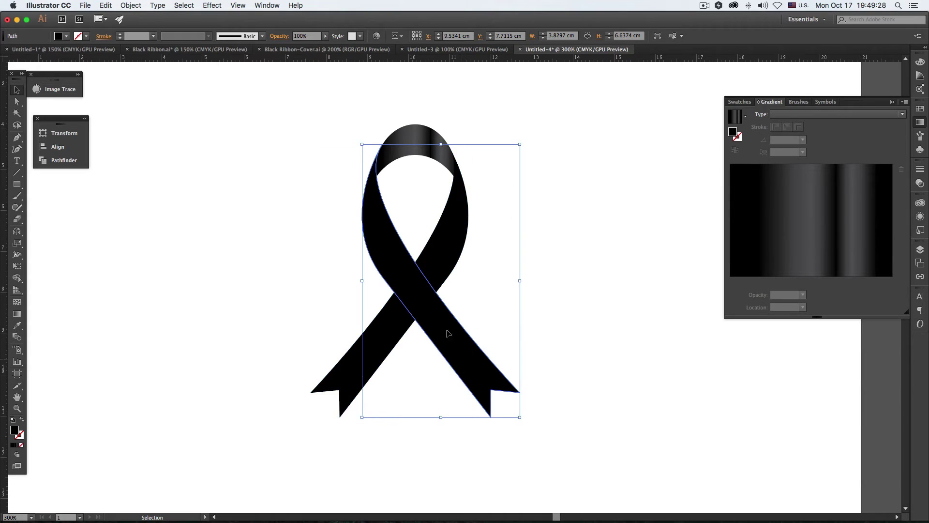
click(423, 266)
click(397, 263)
click(455, 242)
click(402, 271)
click(732, 117)
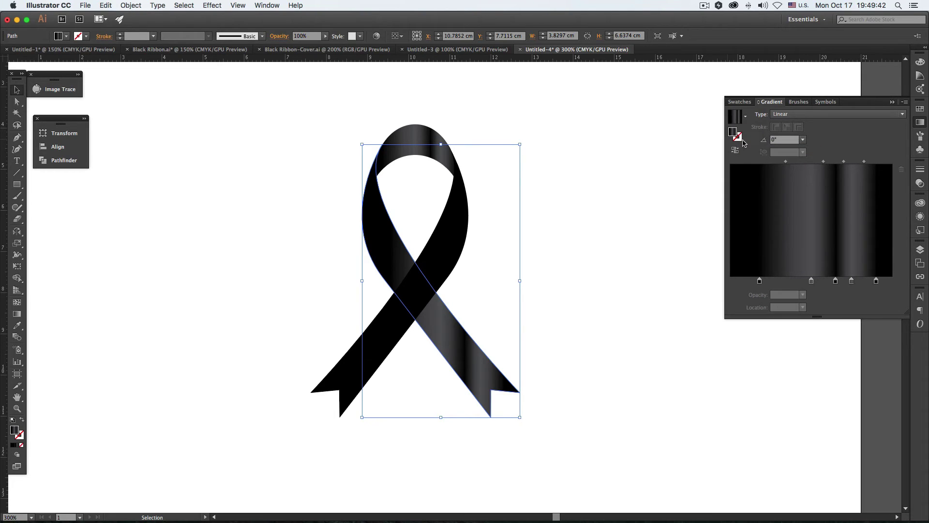
Remove the grey stops from the tail's gradient, leaving black stops at 0%, 48.46% and 100%.
click(760, 281)
drag(759, 281, 730, 281)
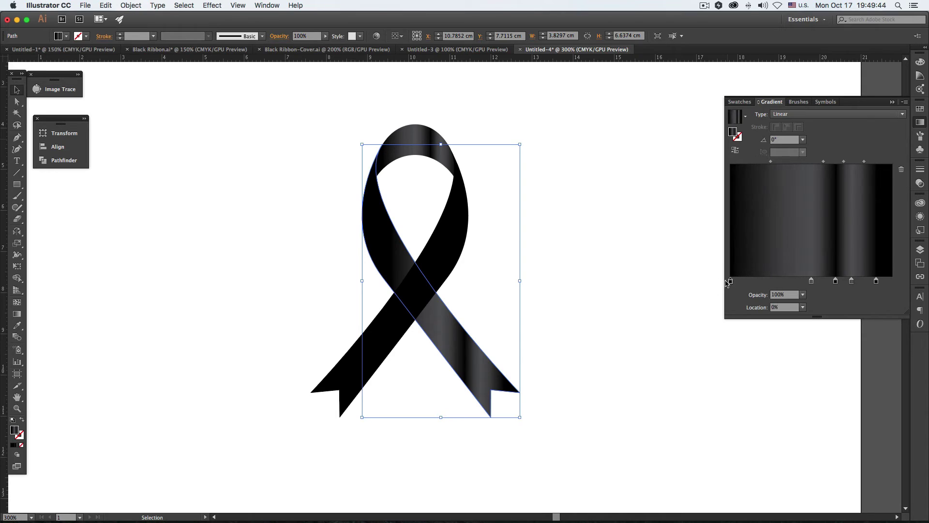
click(812, 282)
drag(812, 282, 810, 312)
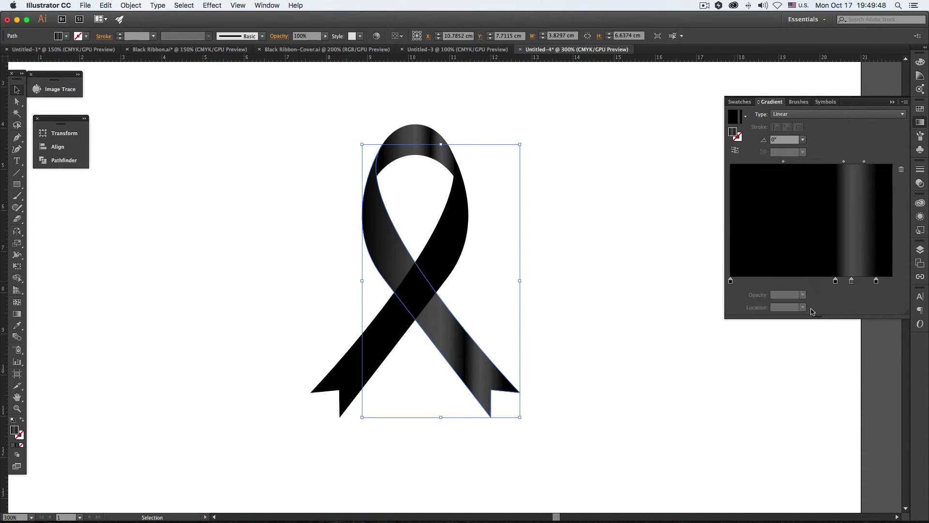
drag(852, 282, 892, 280)
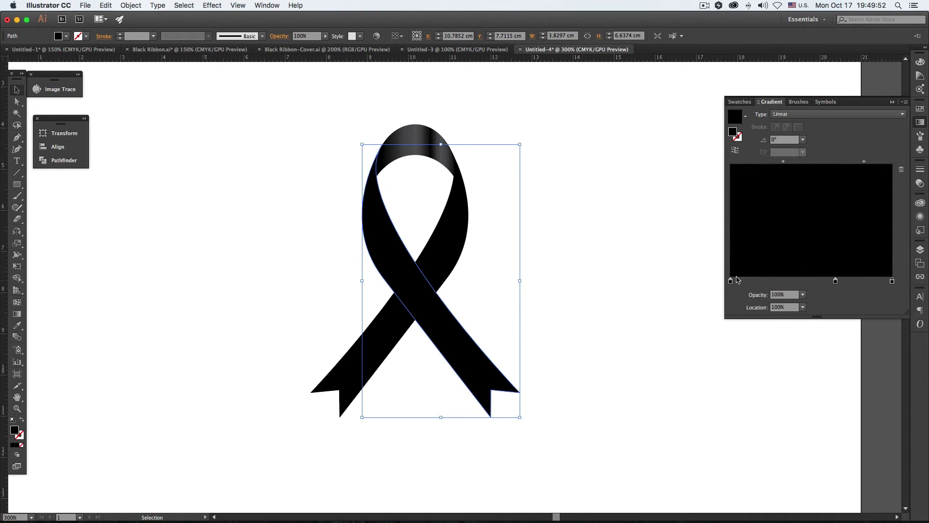
click(731, 281)
drag(836, 282, 810, 283)
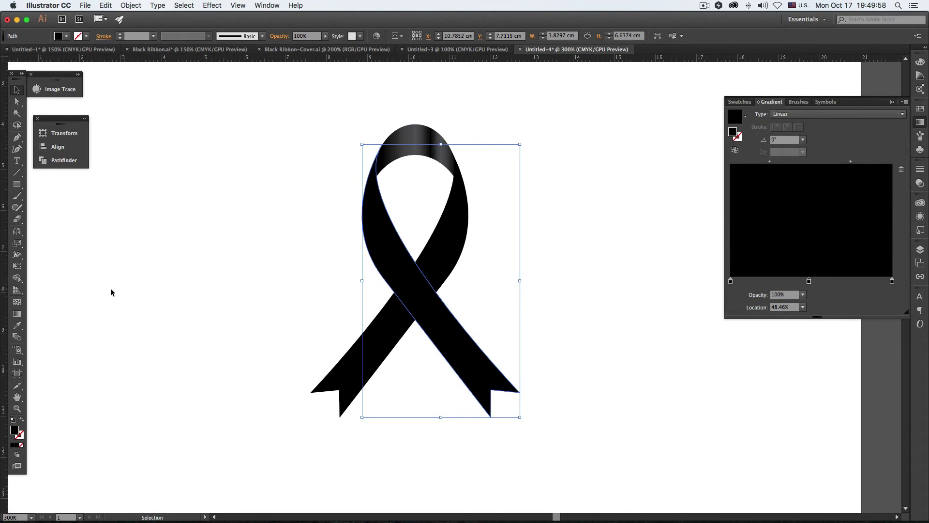
Run the tail's gradient diagonally down its length at about -55.4° and set the first stop to K 90%.
click(17, 315)
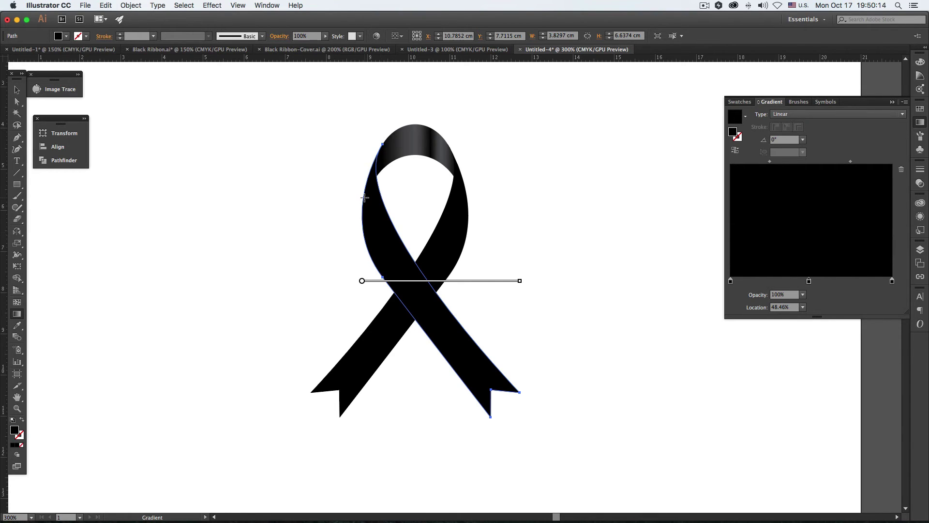
drag(363, 201, 492, 386)
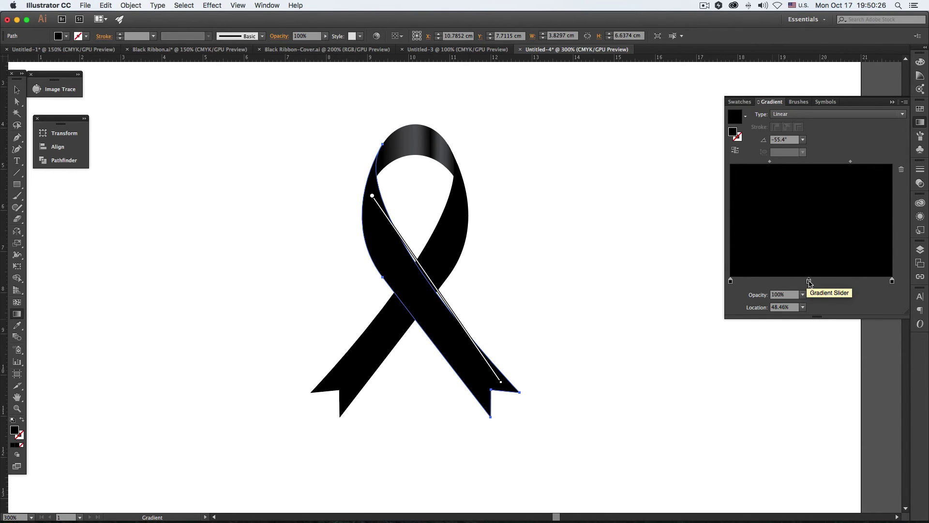
click(730, 281)
double_click(730, 281)
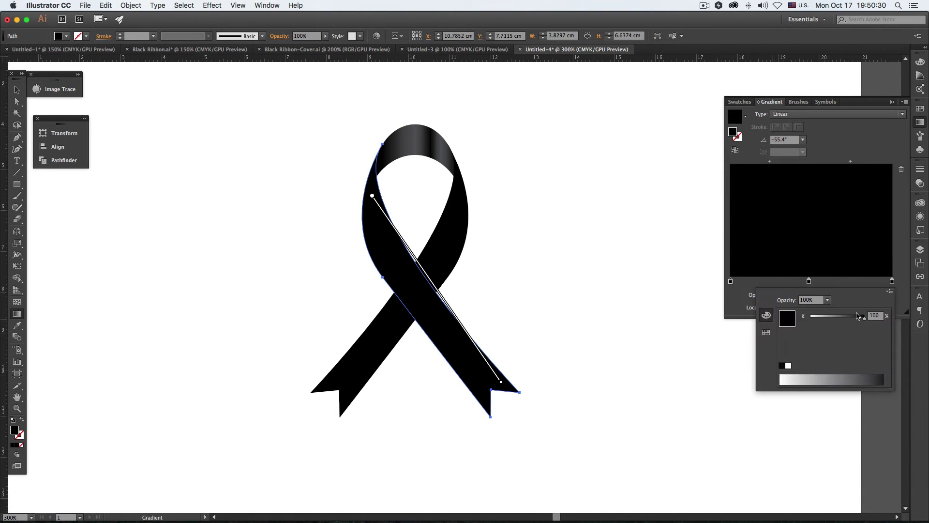
double_click(877, 318)
text(90)
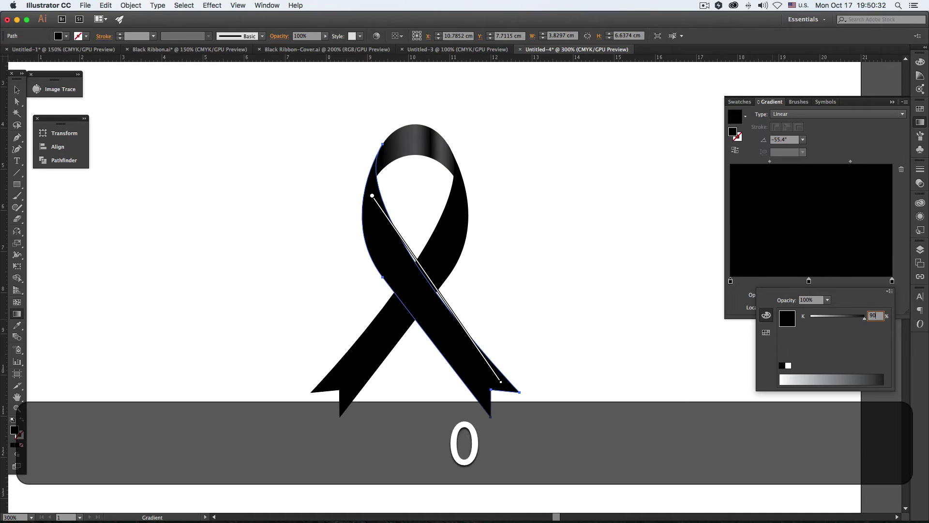
key(Tab)
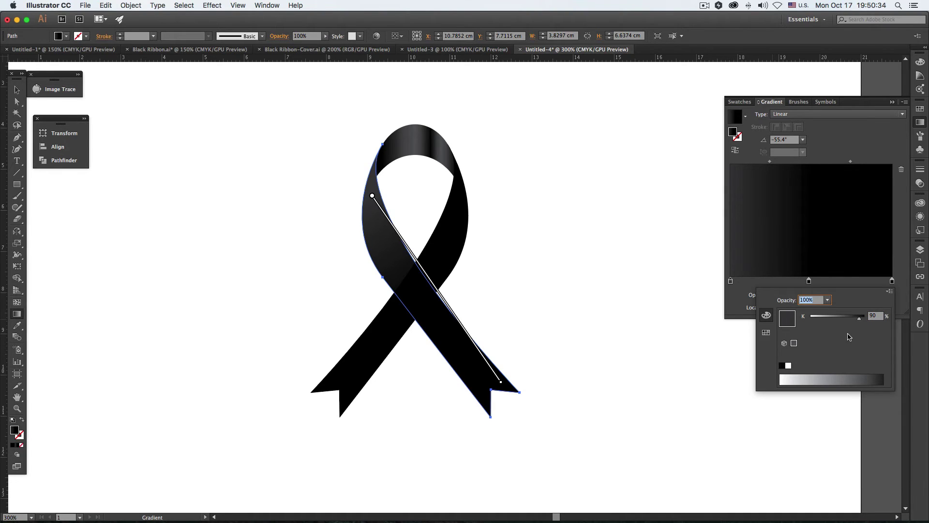
Remove the middle stop from the tail's gradient and set the black end stop's location to 55%.
click(810, 282)
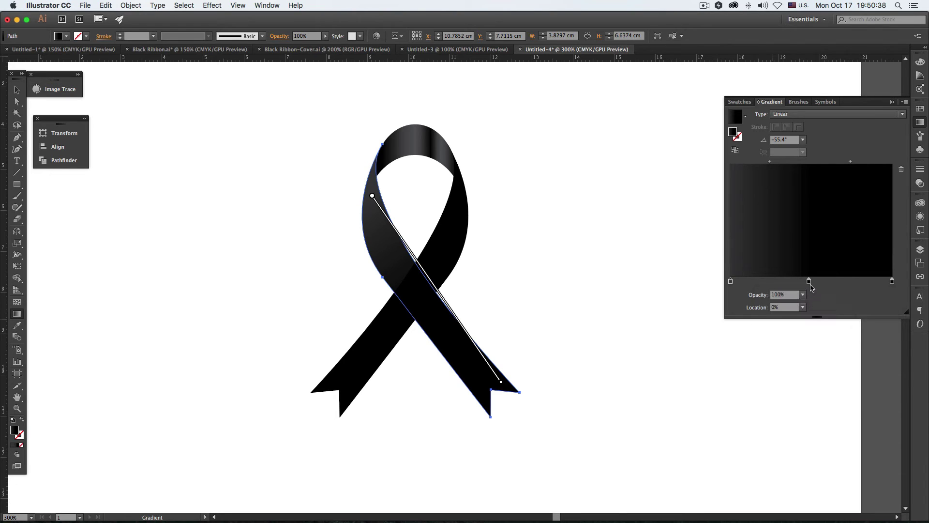
click(810, 282)
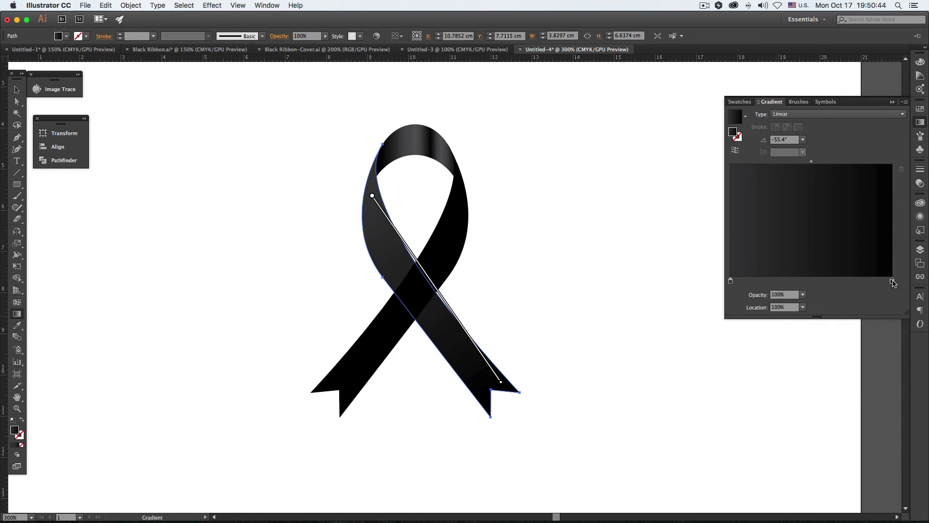
double_click(893, 281)
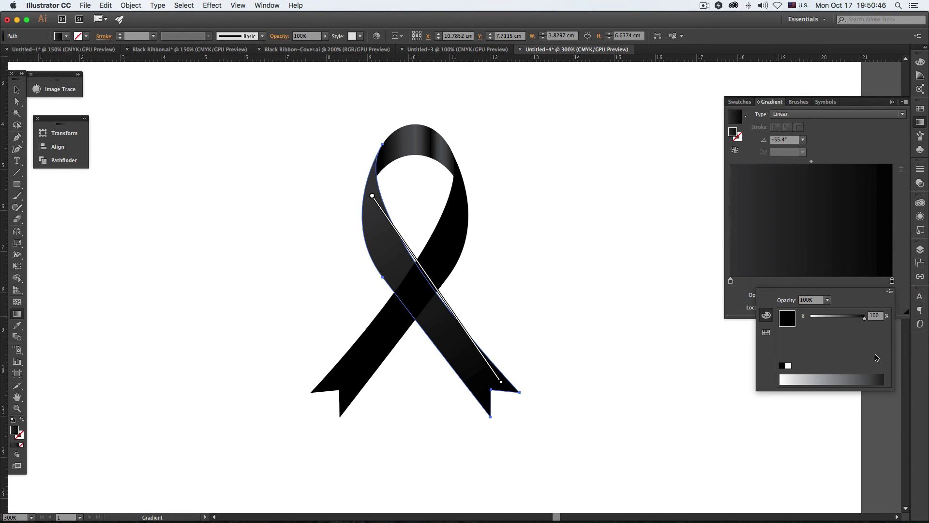
click(729, 307)
double_click(774, 308)
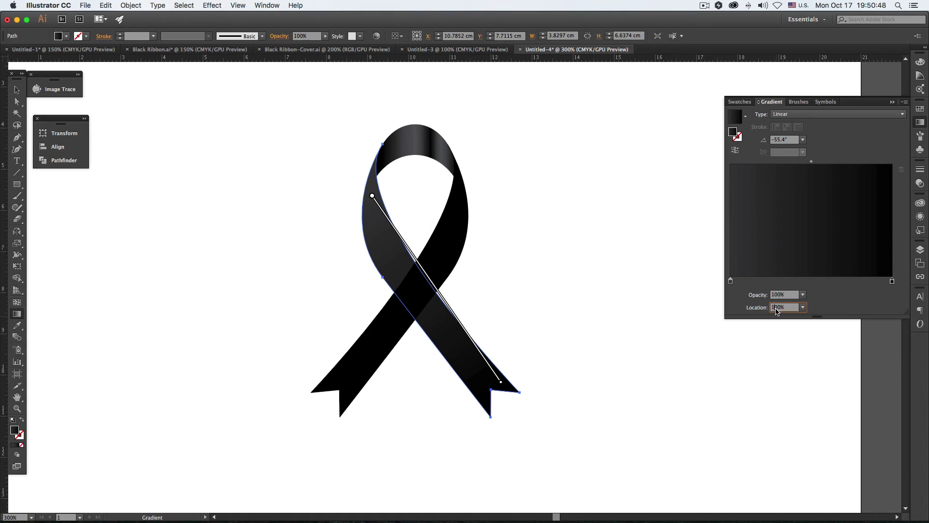
text(55)
key(Tab)
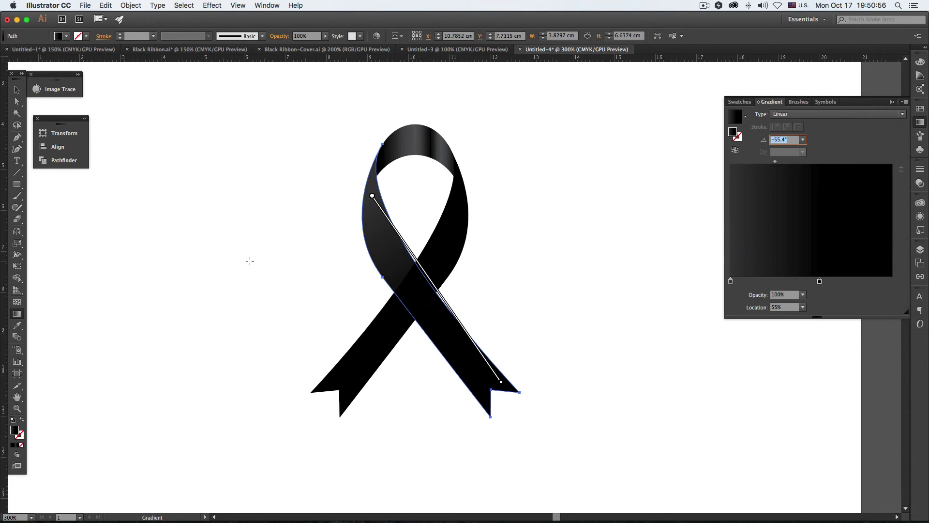
text(v)
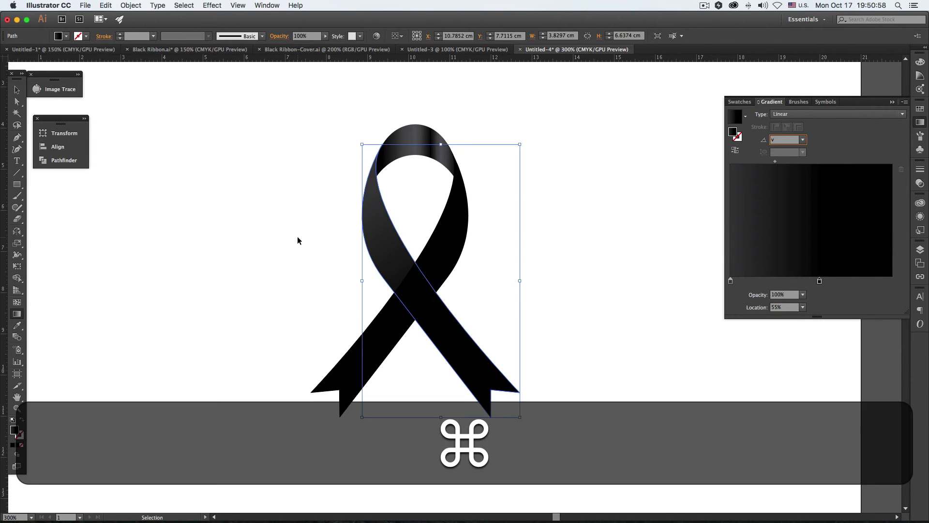
key(super+v)
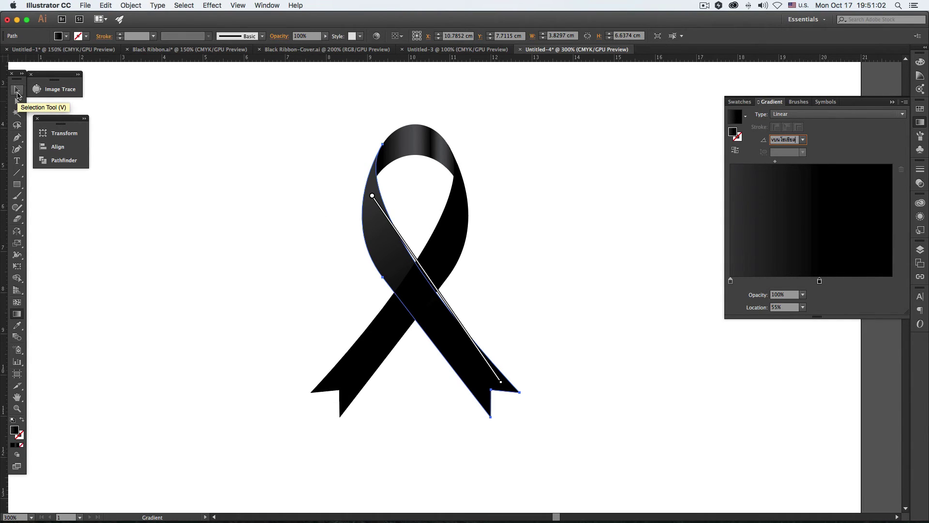
text(v)
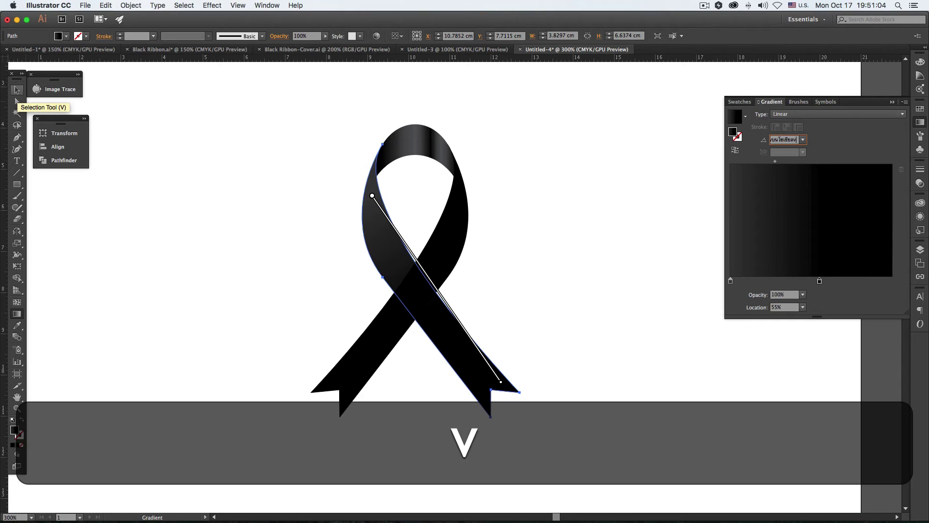
key(super+v)
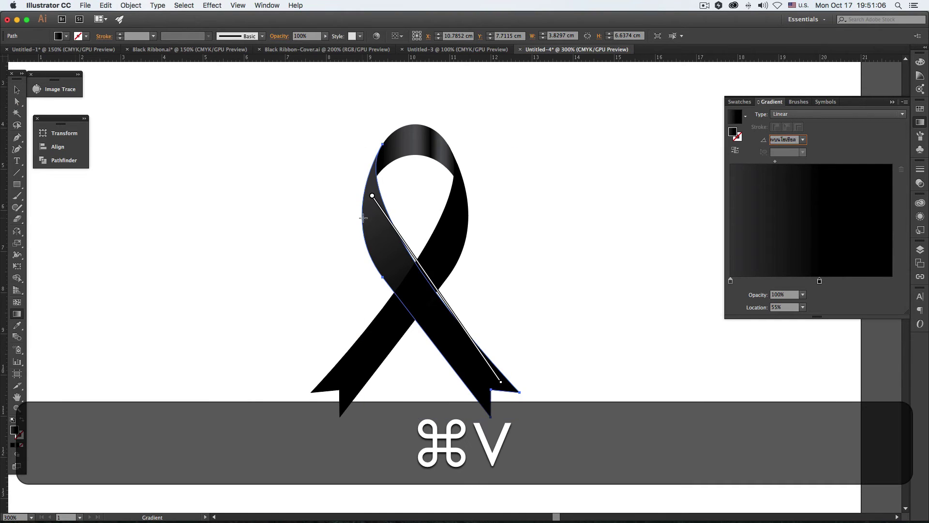
Apply the gradient to the tail running down to the left, moving its black stop to 100% and adding a middle stop at 47.31%.
click(17, 90)
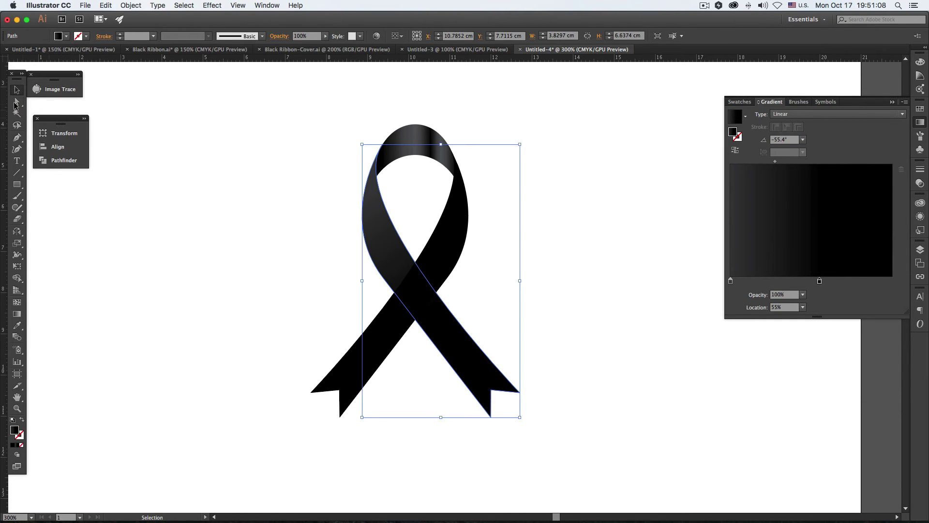
click(646, 253)
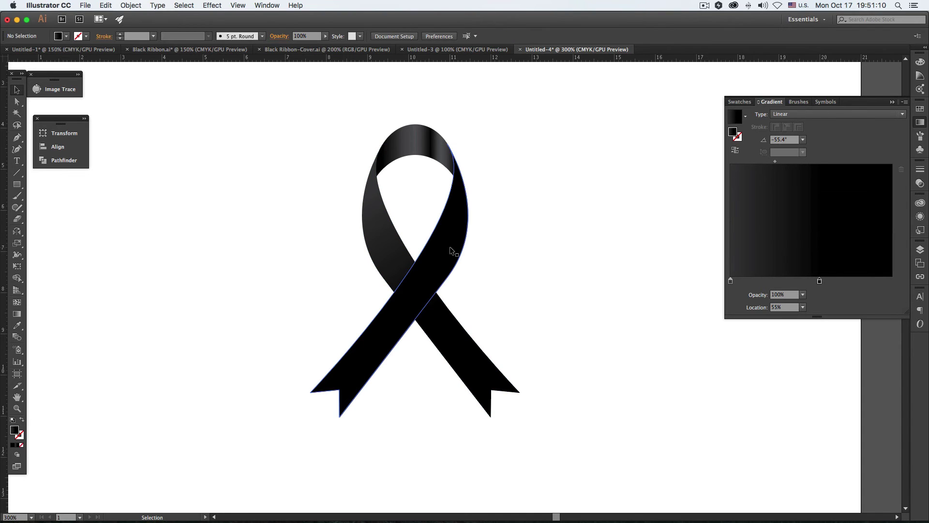
click(450, 250)
click(516, 259)
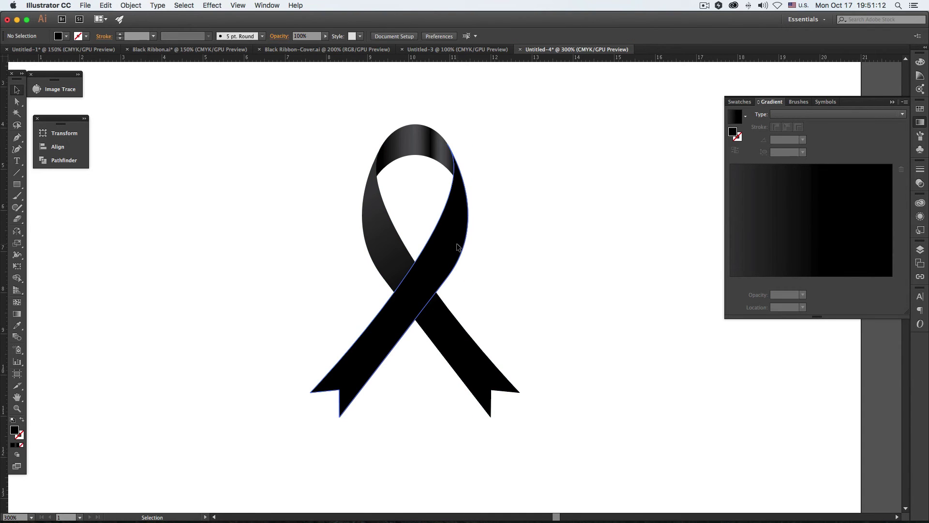
click(458, 247)
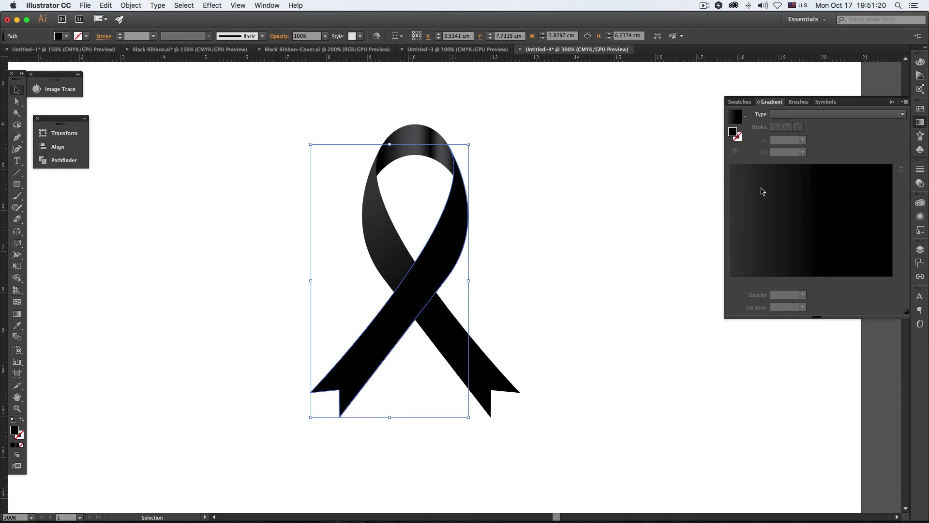
click(768, 204)
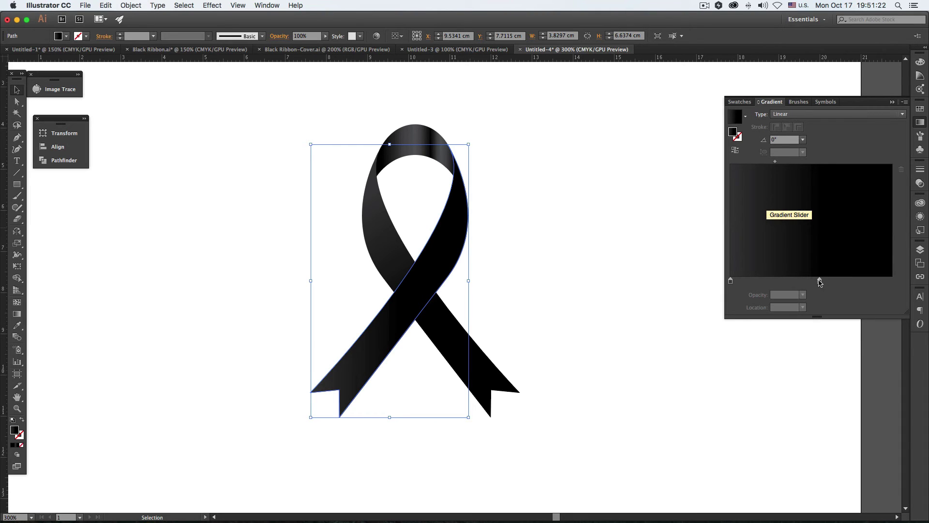
drag(819, 280, 892, 280)
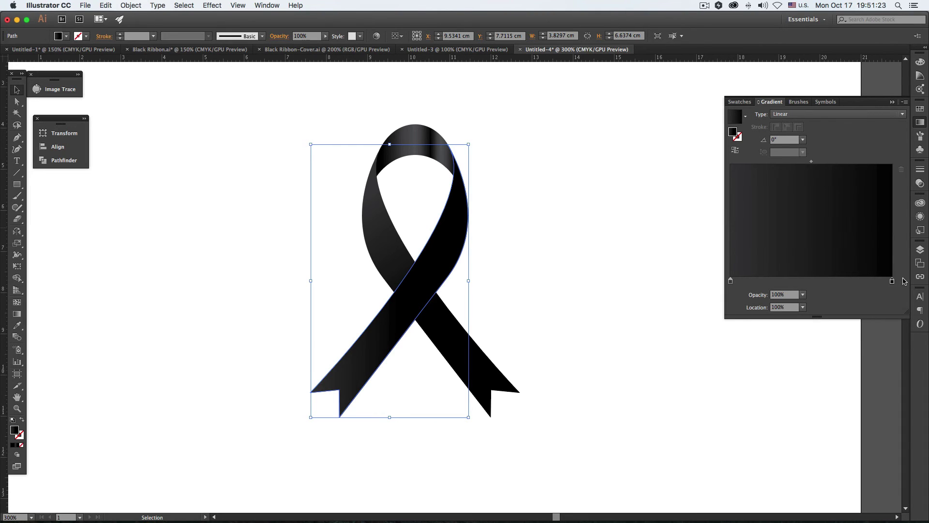
click(807, 281)
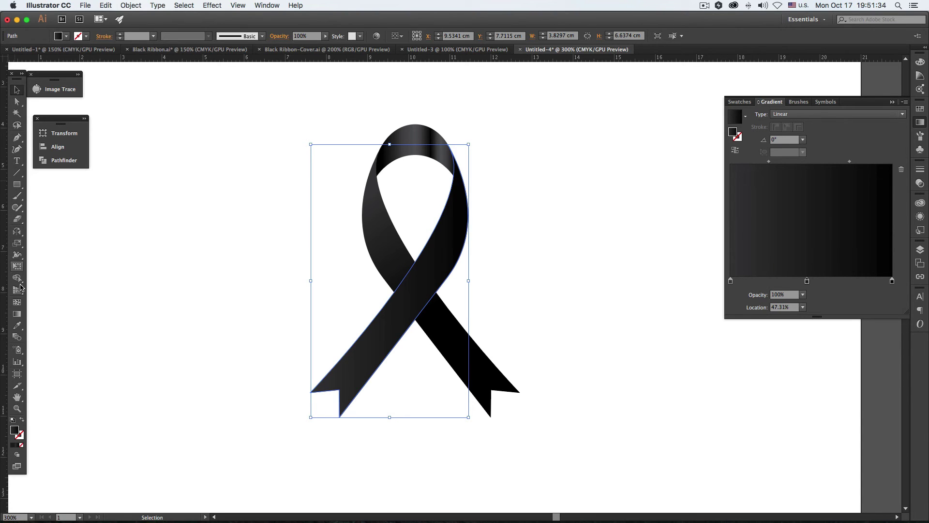
Run the gradient of the tail crossing in front from its upper bend down to its notched end, at about -124.2°.
click(17, 315)
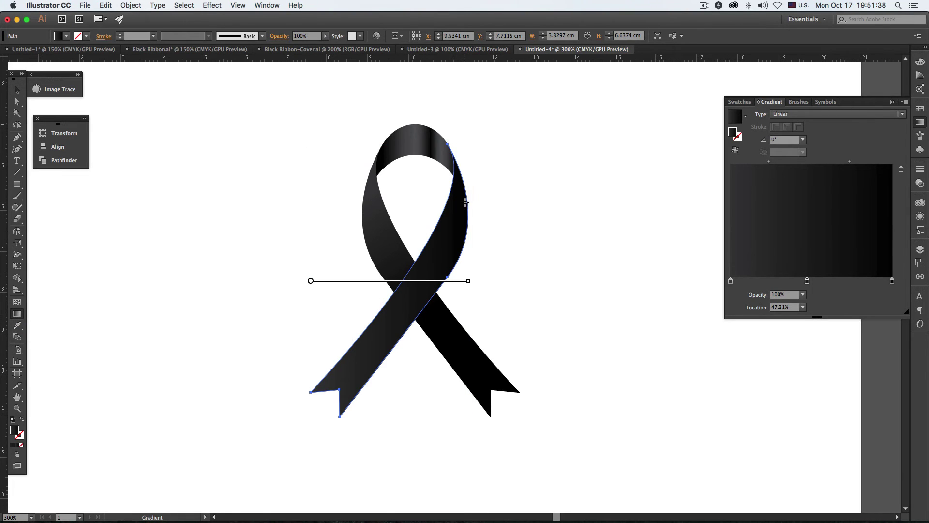
drag(466, 203, 339, 388)
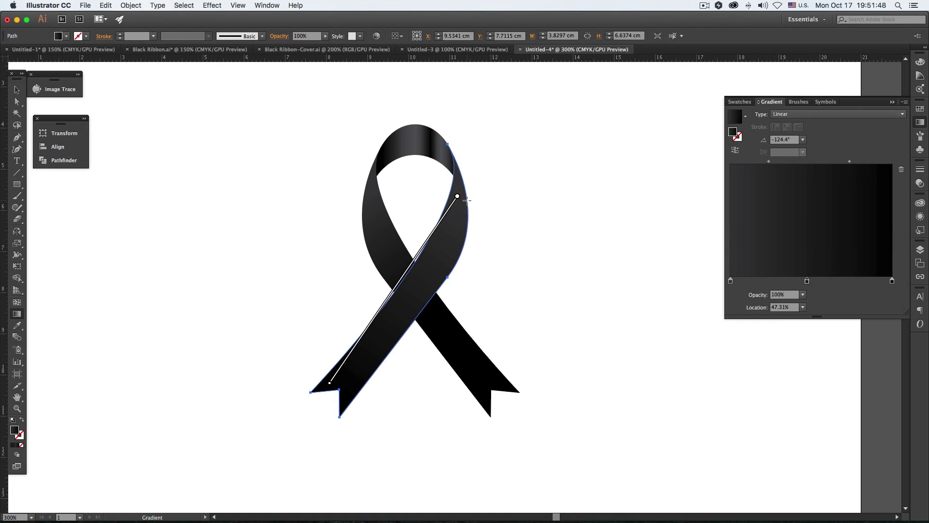
mouse_move(467, 200)
mouse_down()
mouse_move(424, 289)
mouse_move(337, 389)
mouse_up()
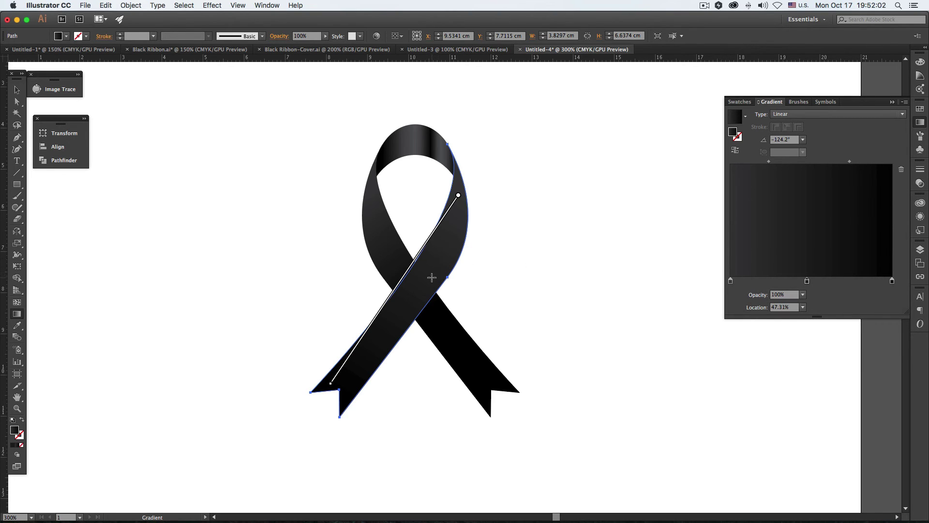
Set the middle stop of the front tail's gradient to K 85%.
double_click(731, 283)
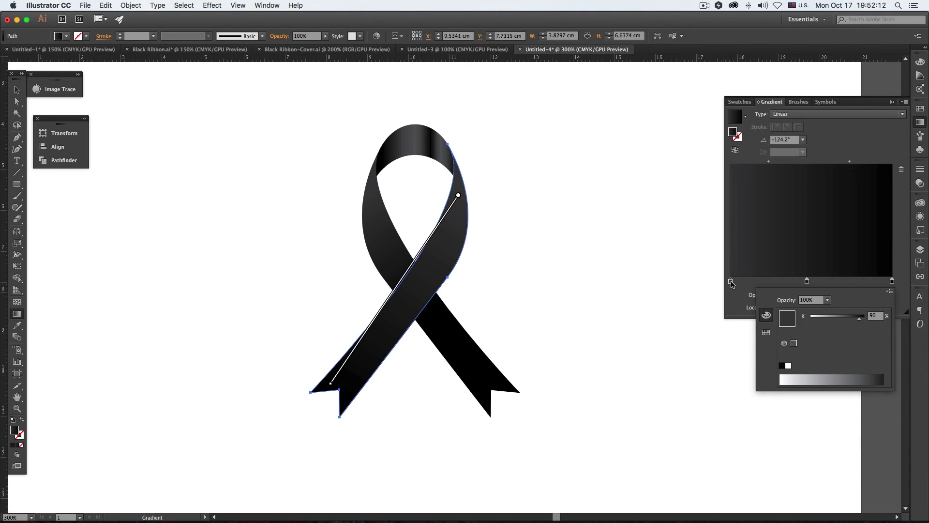
double_click(806, 282)
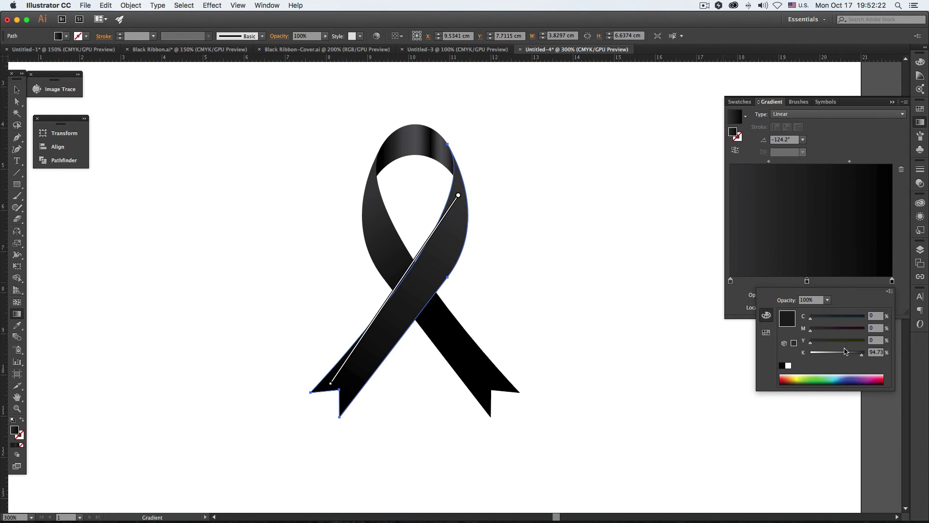
click(875, 352)
text(85)
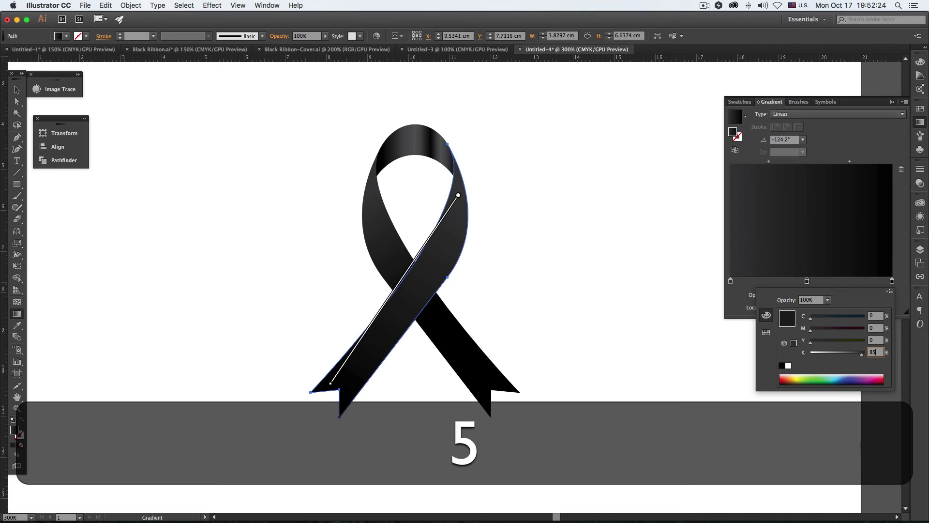
key(Tab)
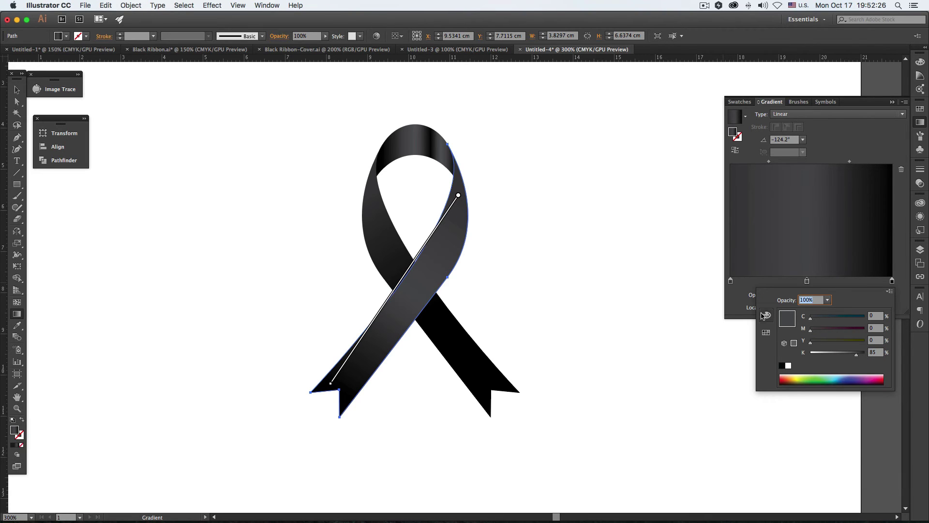
click(736, 302)
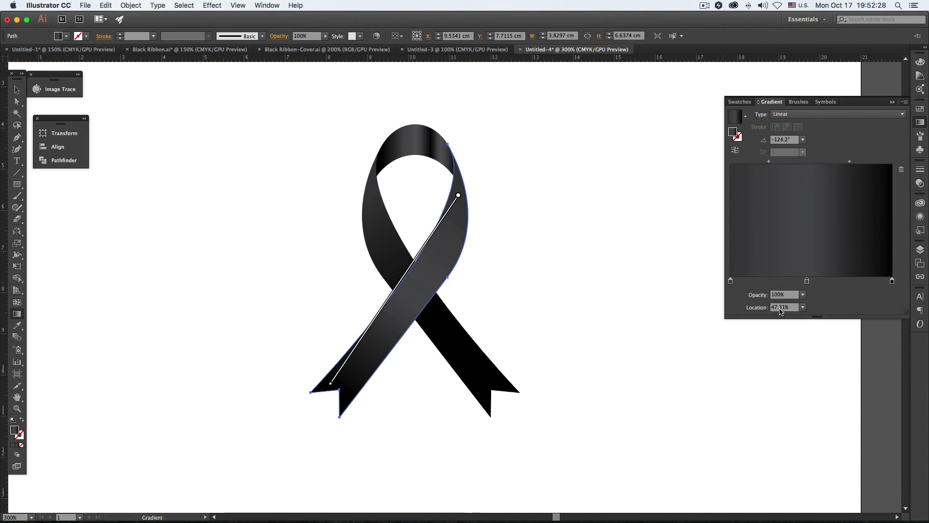
Set the location of the middle stop in the front tail's gradient to 35%.
click(781, 308)
text(35)
key(Tab)
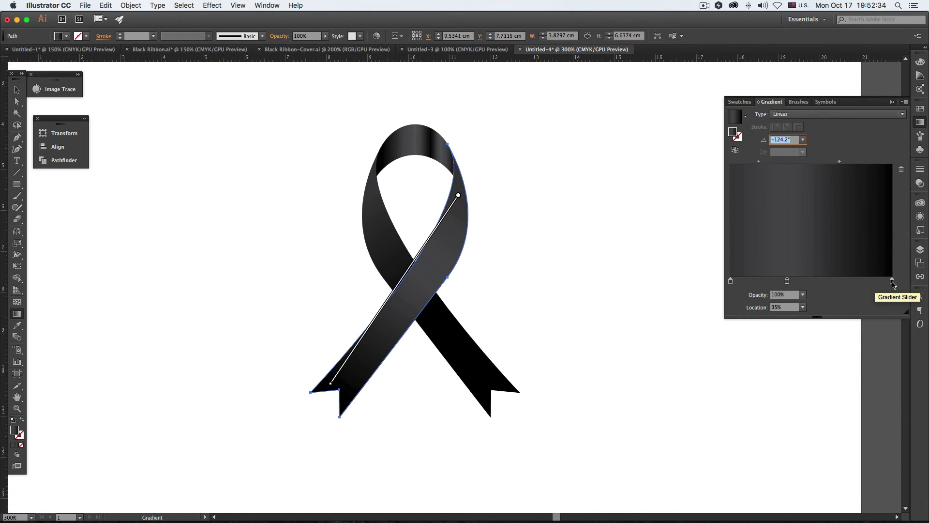
click(892, 282)
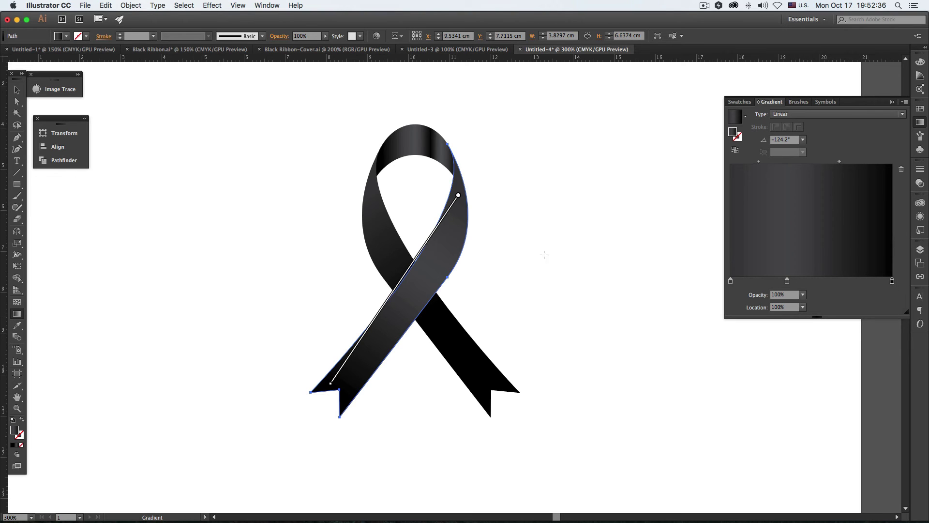
click(17, 90)
click(284, 232)
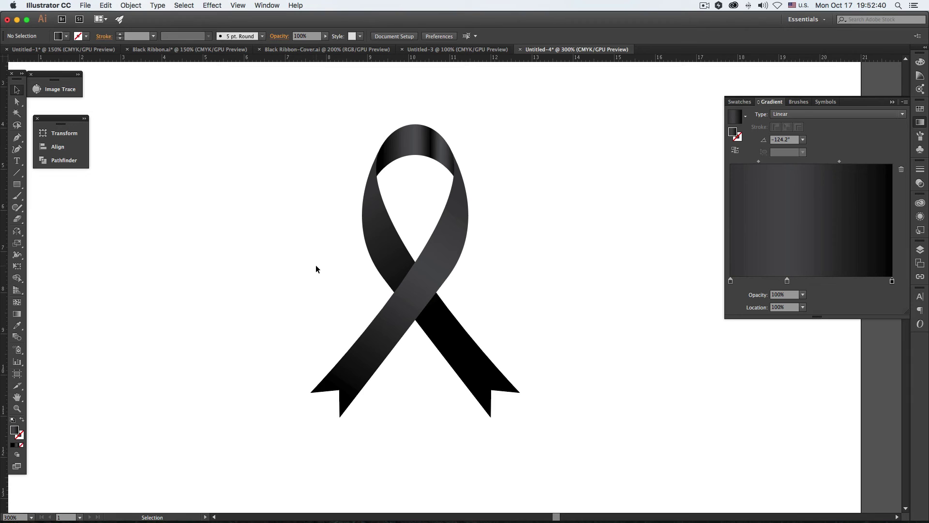
Darken the first stop of the front tail's gradient to K 95%.
click(426, 277)
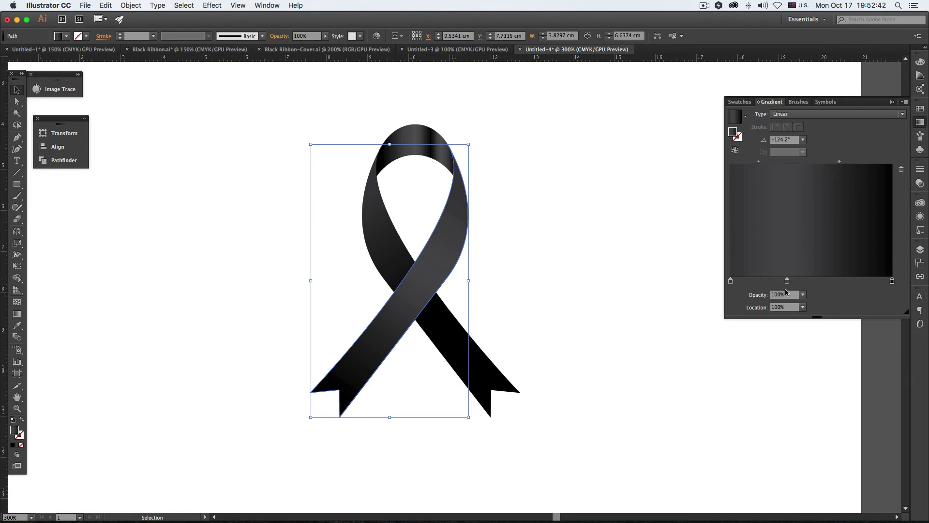
click(731, 282)
double_click(731, 282)
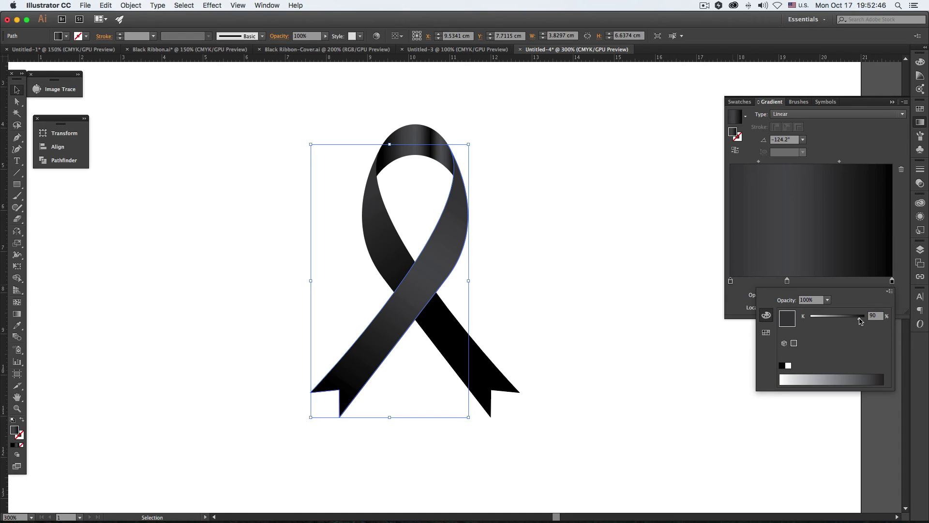
drag(860, 321, 861, 321)
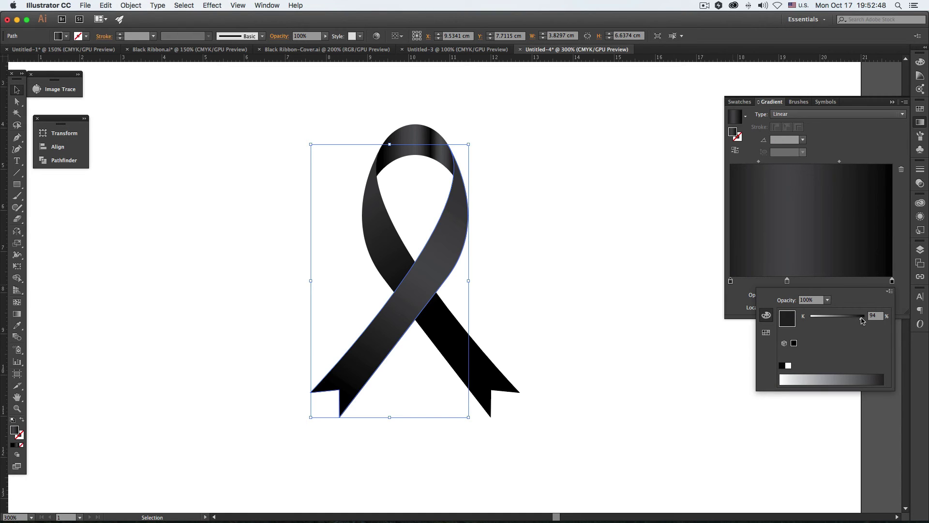
click(644, 307)
click(608, 303)
click(446, 227)
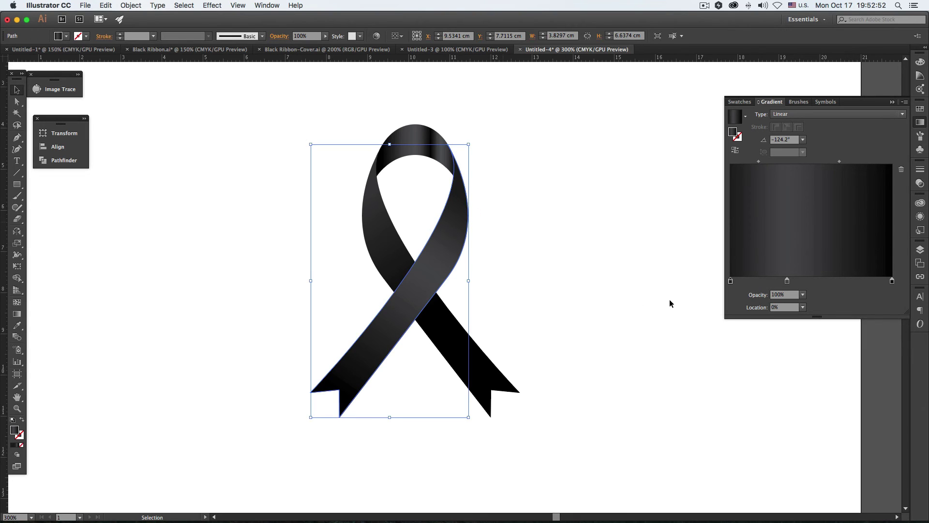
double_click(731, 281)
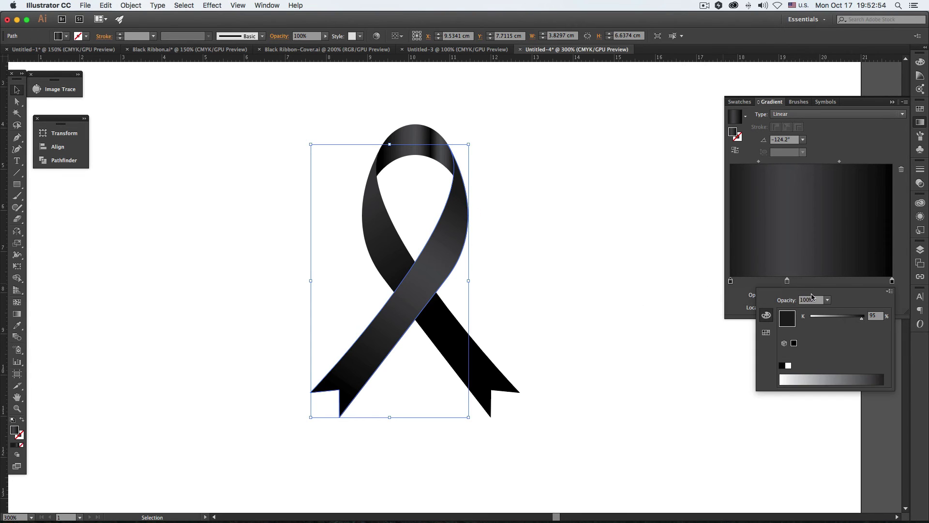
click(556, 288)
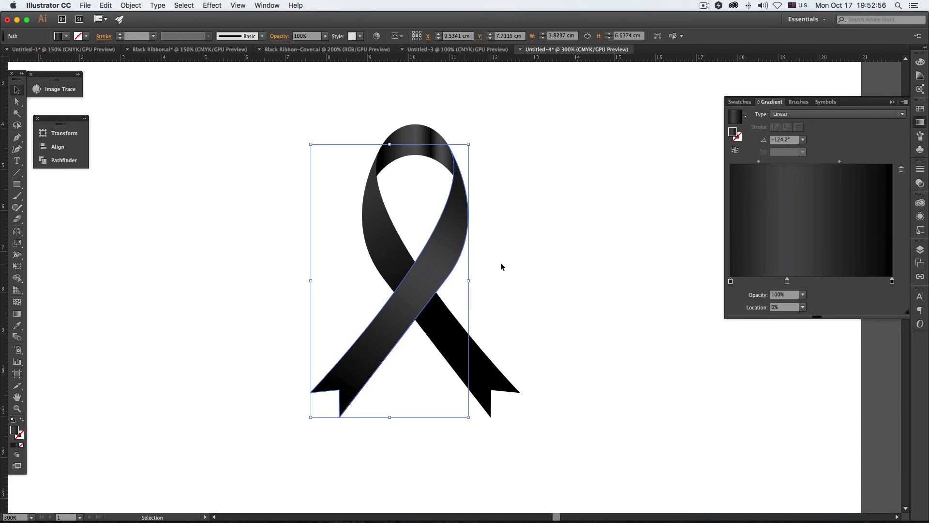
click(576, 278)
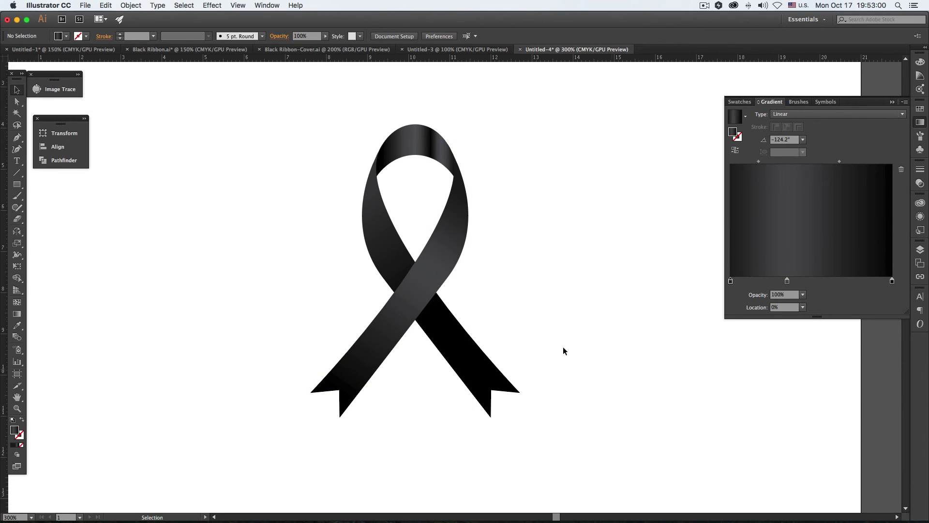
key(super+space)
alt+click(477, 285)
click(458, 278)
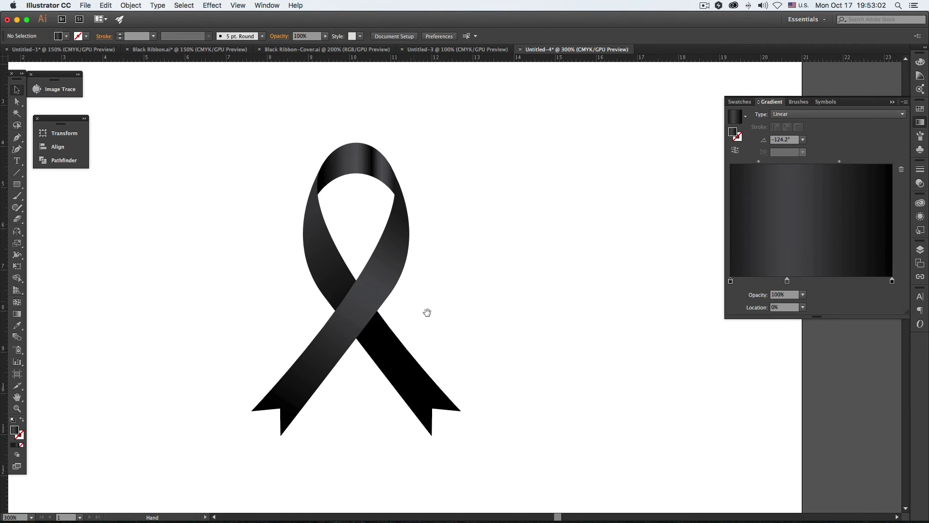
scroll(484, 339, left, 3)
drag(575, 401, 269, 123)
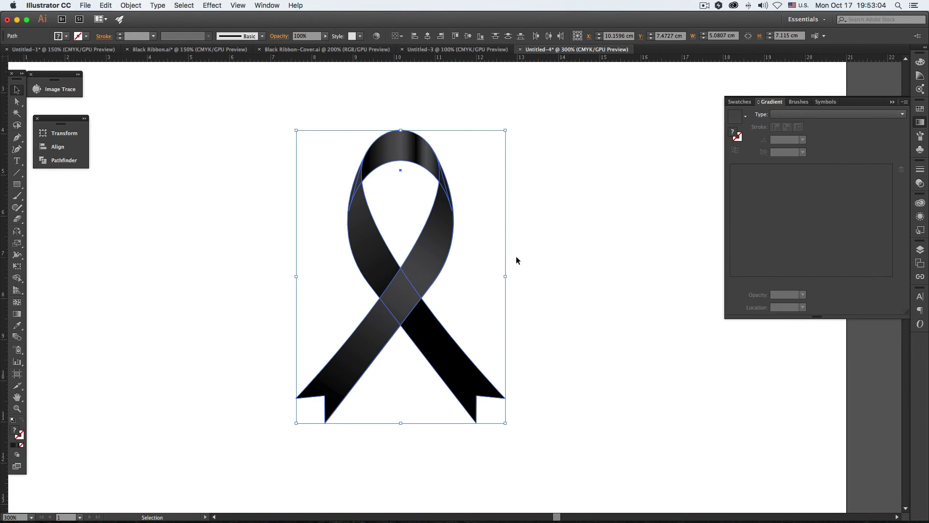
click(599, 341)
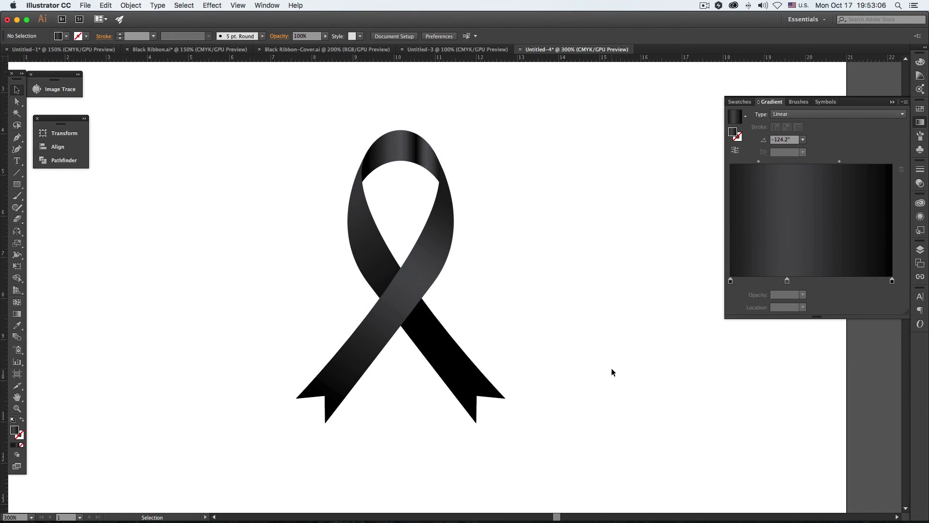
Group all parts of the ribbon and shift the group slightly left on the artboard to about X 9.80 cm, Y 7.49 cm.
alt+super+click(499, 305)
alt+super+click(475, 345)
drag(486, 354, 287, 150)
super+click(481, 249)
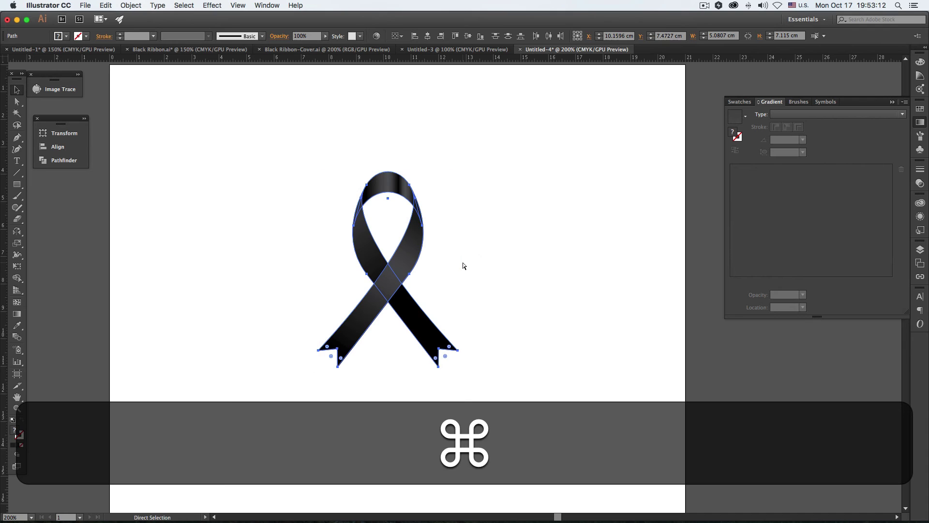
key(super+g)
click(485, 271)
mouse_move(396, 264)
mouse_down()
mouse_move(346, 262)
mouse_move(382, 258)
mouse_up()
key(super+space)
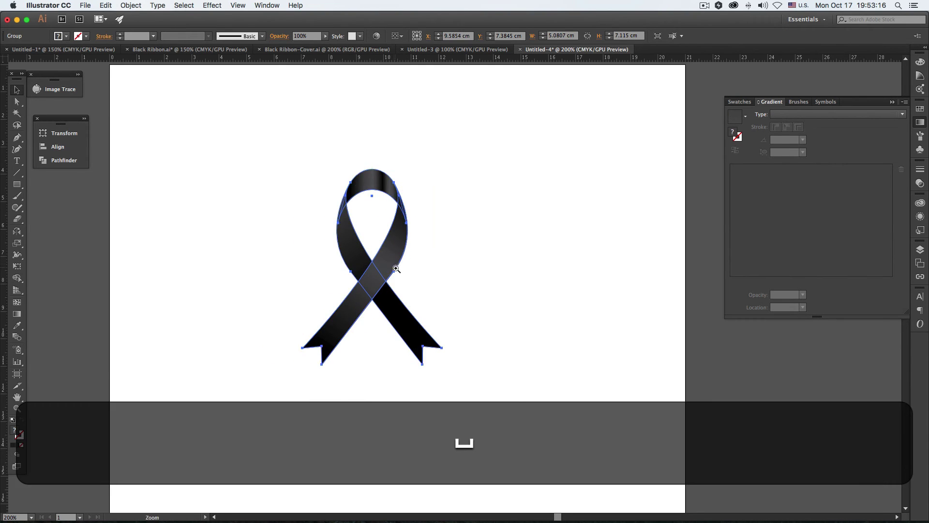
click(382, 259)
click(391, 126)
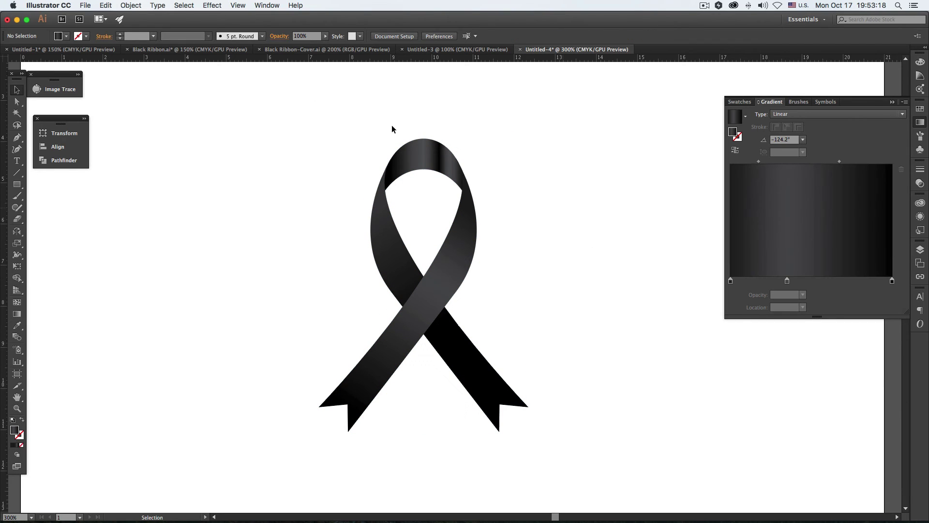
Apply a black Drop Shadow to the ribbon group in Multiply mode with 30% opacity, 0.2 cm X and Y offsets and 0.1 cm blur.
click(439, 163)
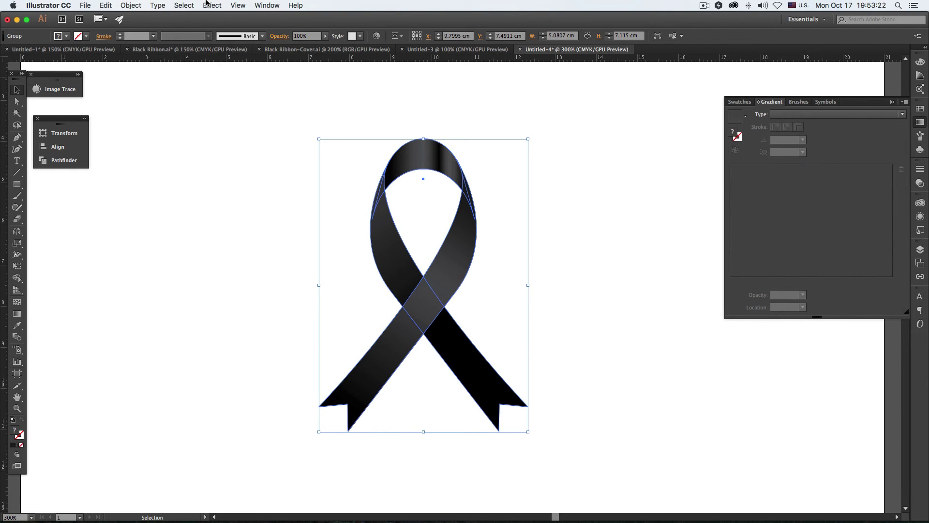
click(208, 5)
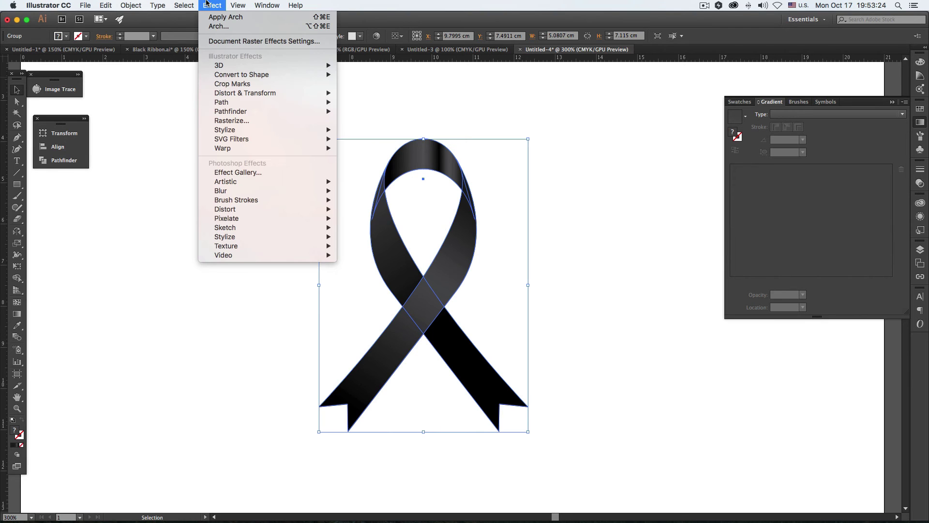
mouse_move(225, 134)
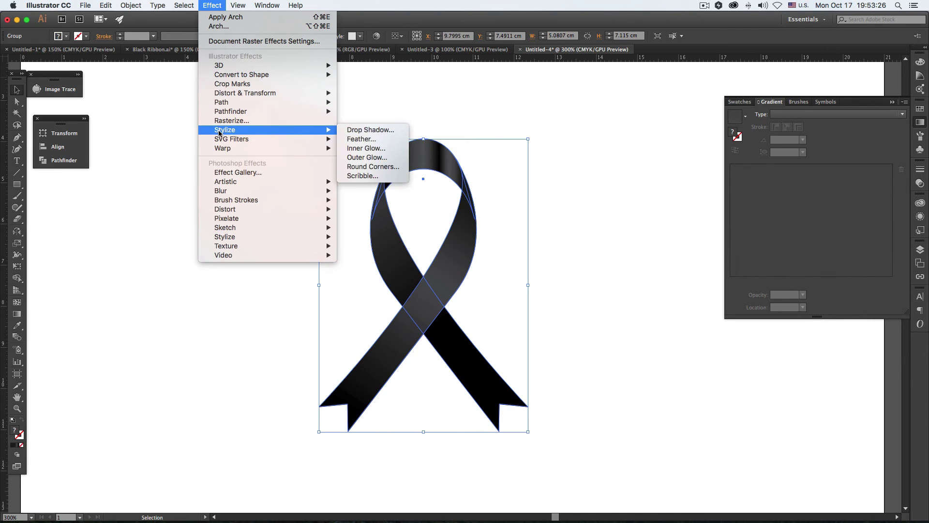
click(377, 130)
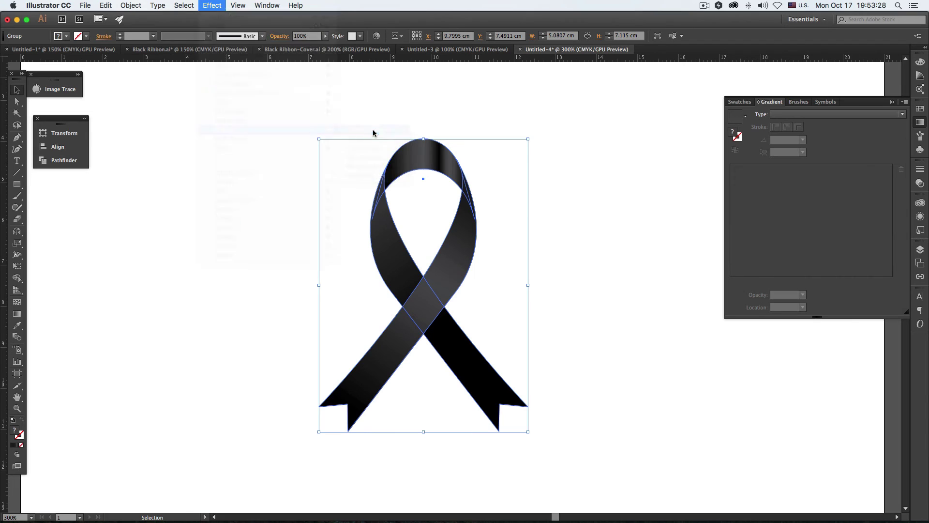
drag(604, 310, 621, 207)
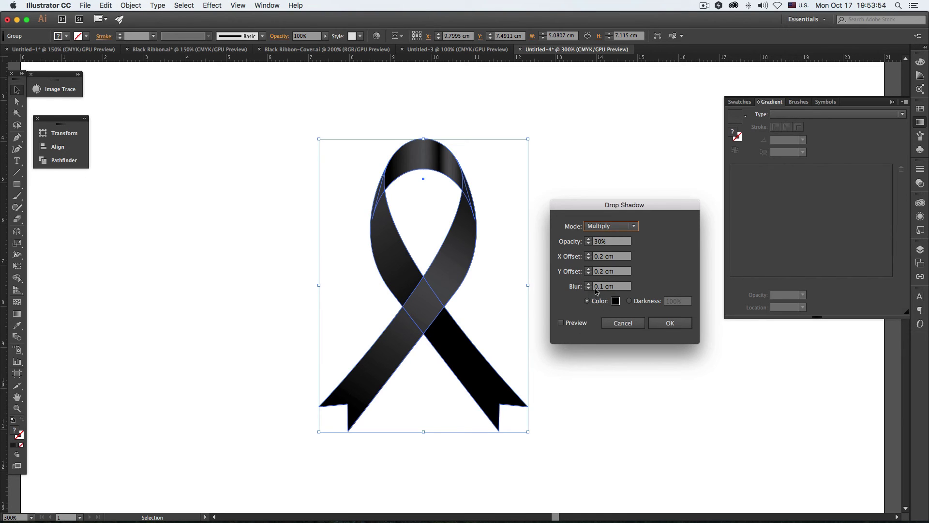
click(576, 324)
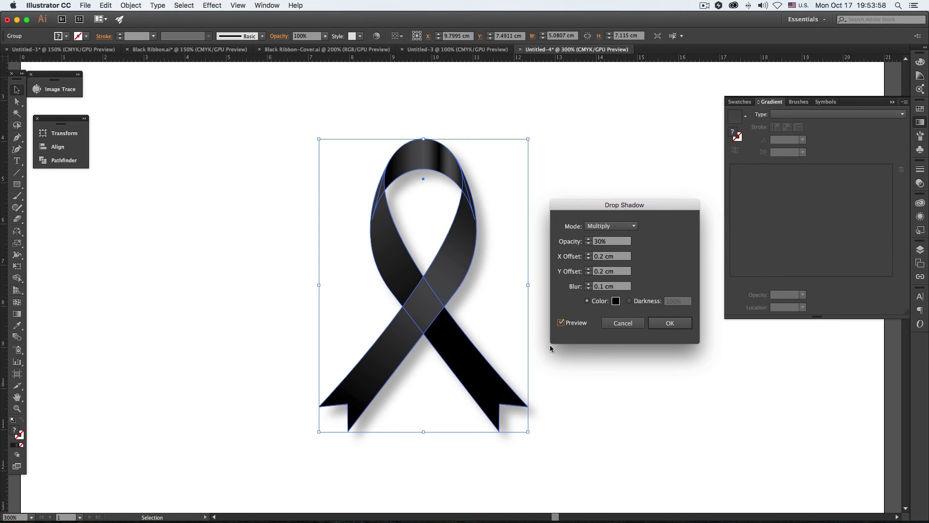
click(670, 323)
click(216, 152)
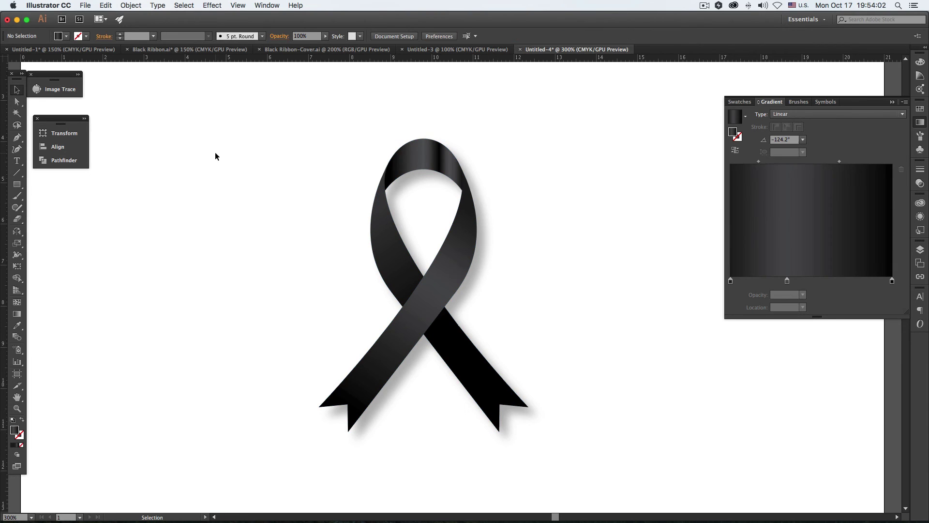
Make the floating Gradient panel narrower.
click(386, 255)
click(603, 307)
drag(726, 319, 772, 316)
Enlarge the ribbon group proportionally by about a quarter and deselect it.
alt+super+click(489, 300)
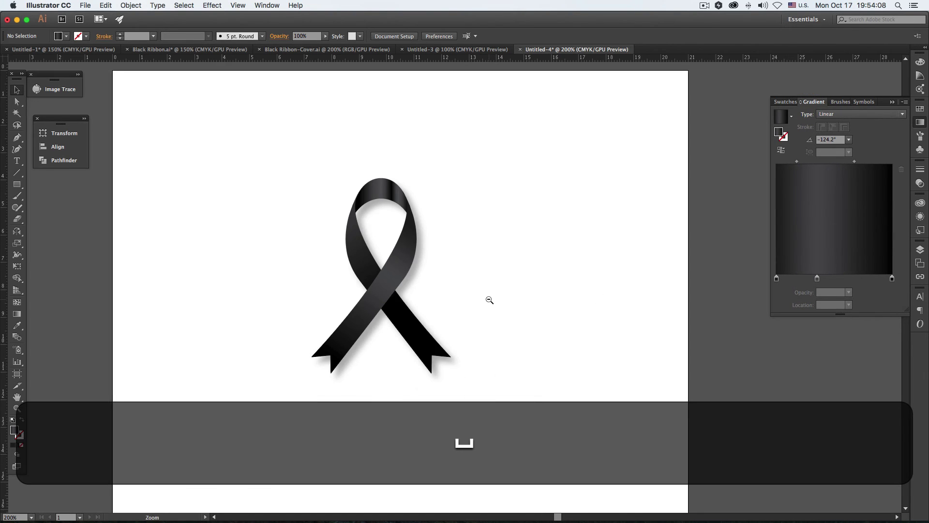
alt+super+click(489, 300)
drag(479, 305, 516, 276)
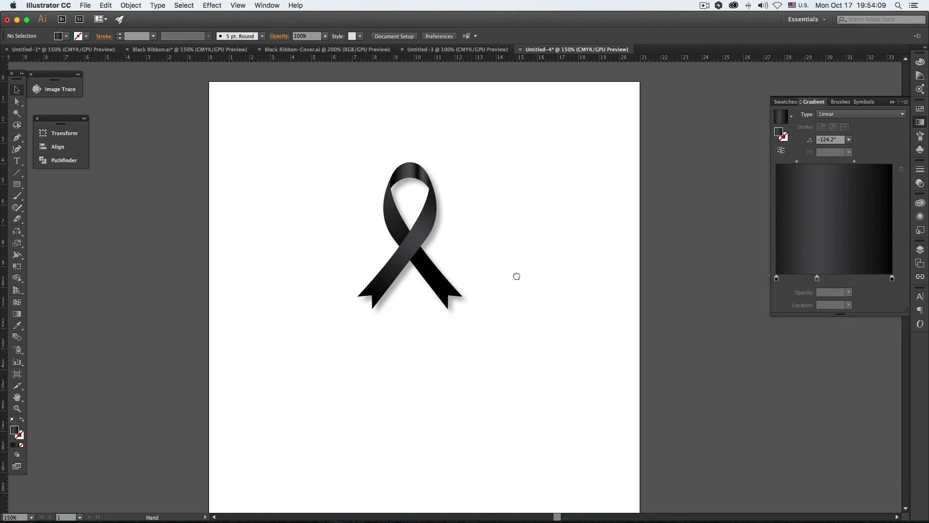
click(446, 281)
key(super+1)
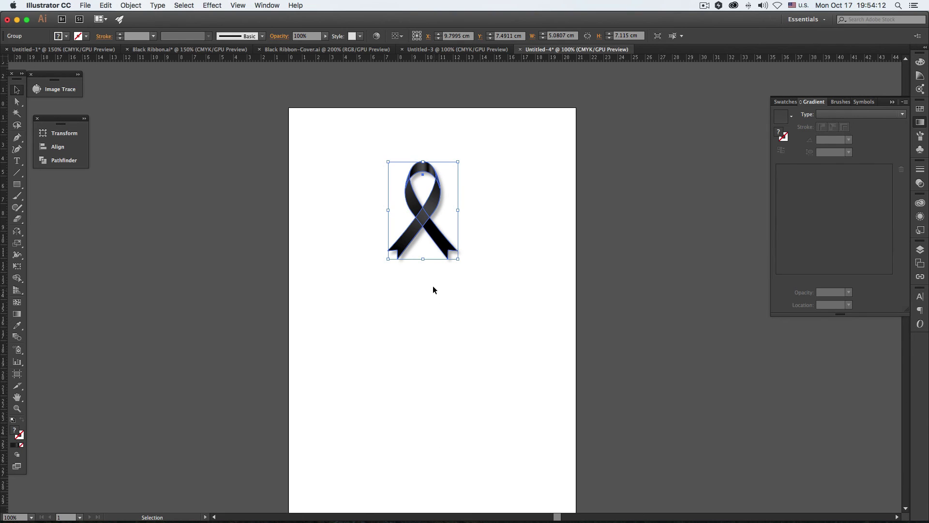
drag(423, 260, 423, 286)
click(449, 333)
key(space)
key(super+=)
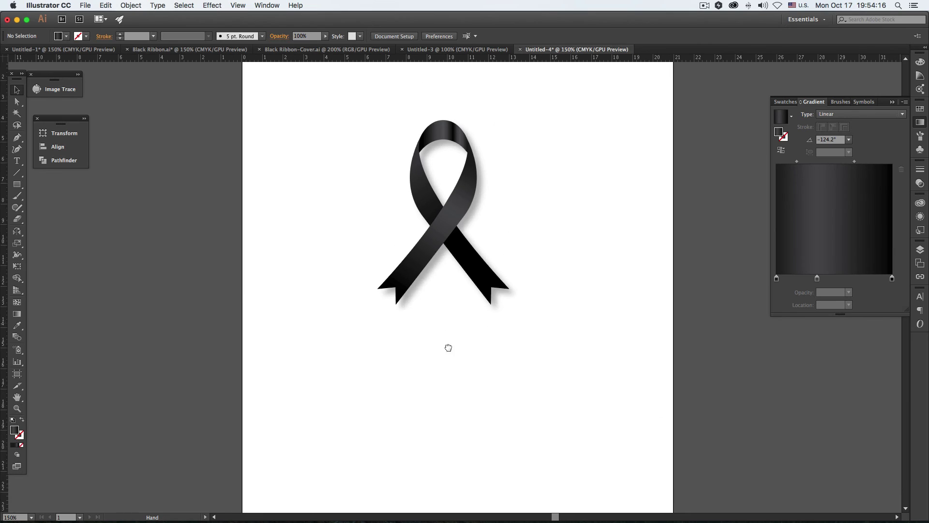
click(442, 263)
click(540, 327)
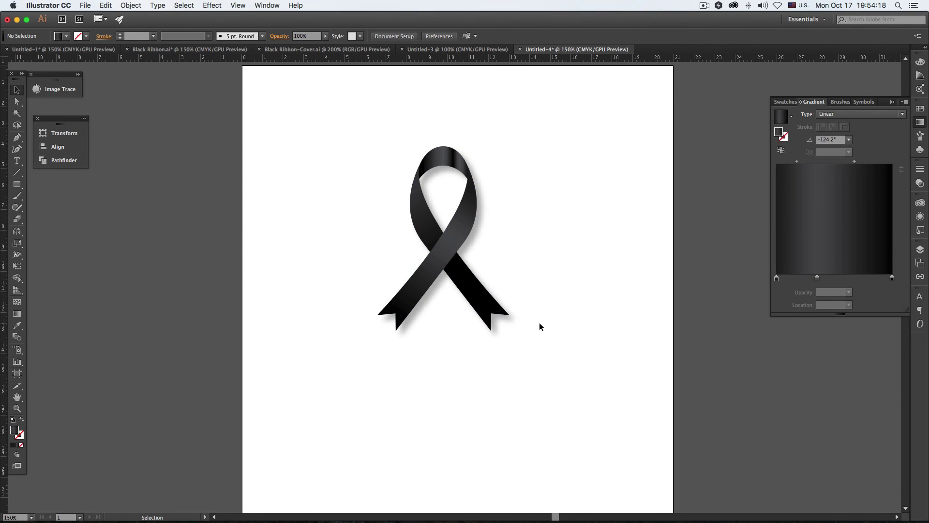
drag(480, 313, 479, 285)
click(556, 338)
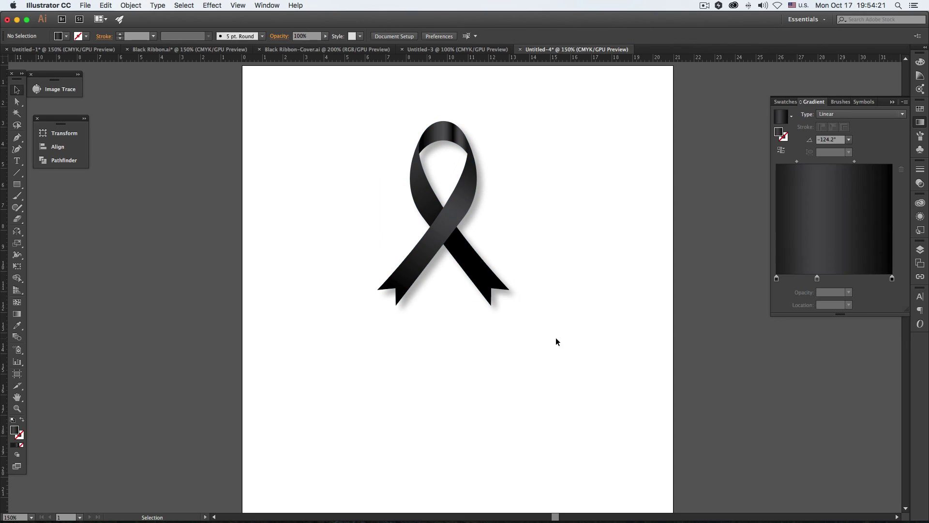
Add a new layer, place it below the ribbon's layer, and lock the ribbon's layer.
click(921, 250)
click(882, 437)
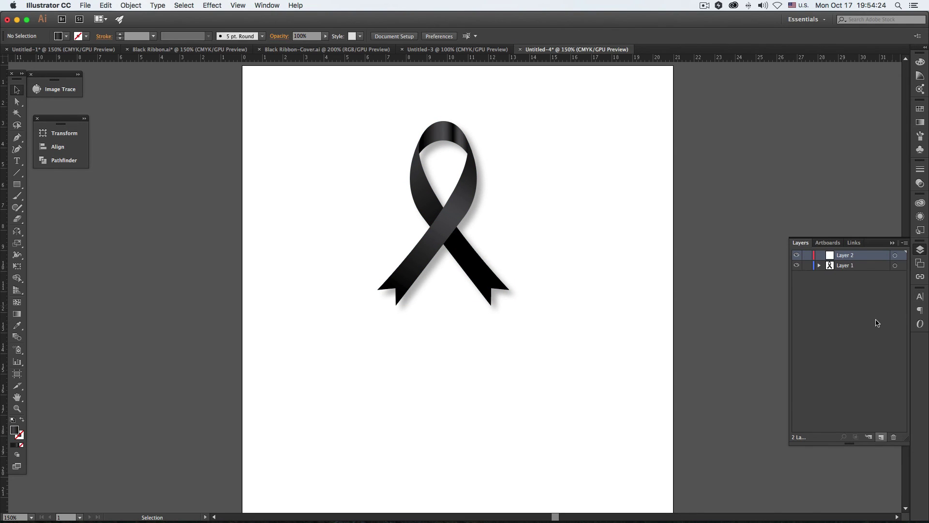
drag(869, 259, 867, 271)
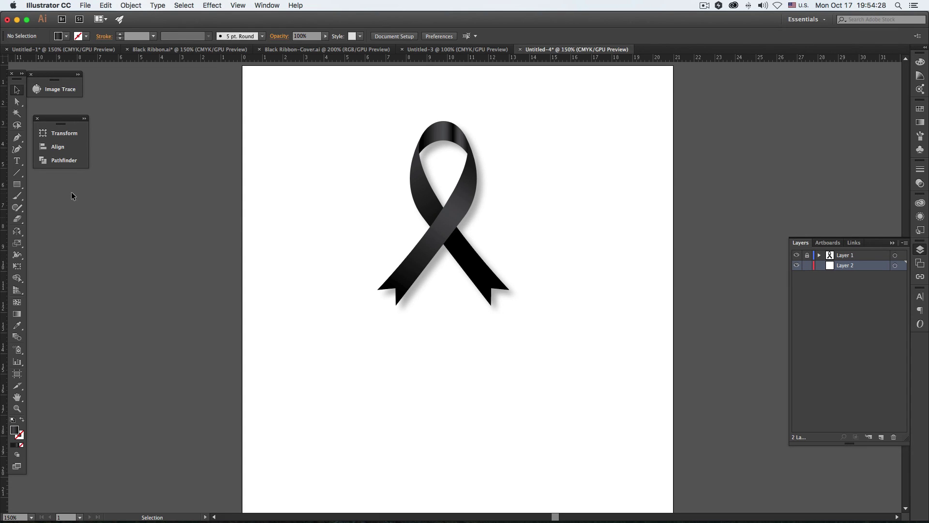
Draw a rectangle about 21 × 15.3 cm on the new layer, spanning the artboard's full width from its top edge.
click(17, 185)
drag(240, 65, 675, 380)
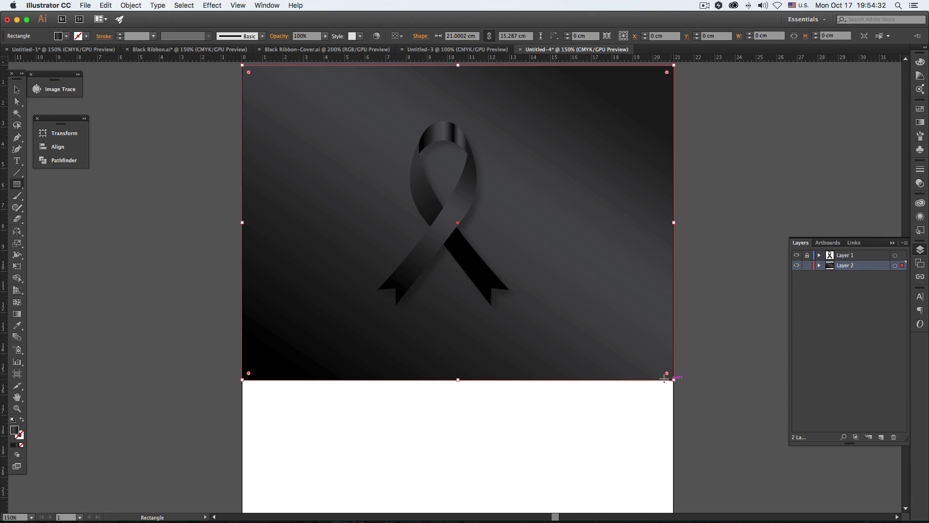
click(17, 91)
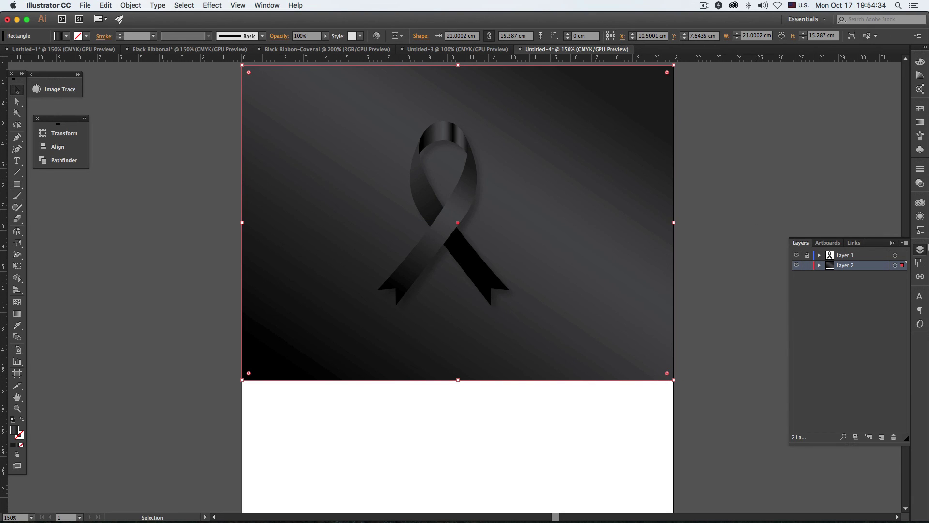
Fill the background rectangle with a solid medium-light grey from the grey swatch group and deselect it.
click(921, 109)
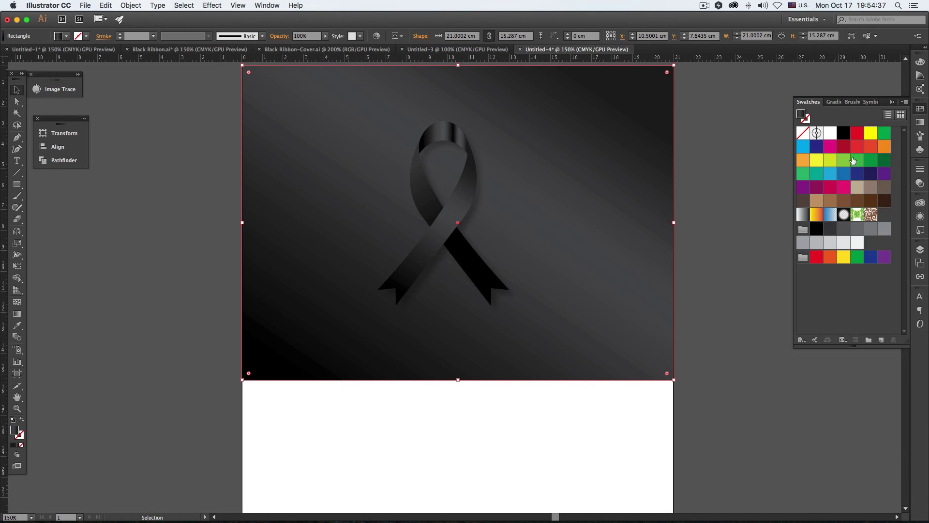
click(870, 234)
click(881, 231)
click(806, 244)
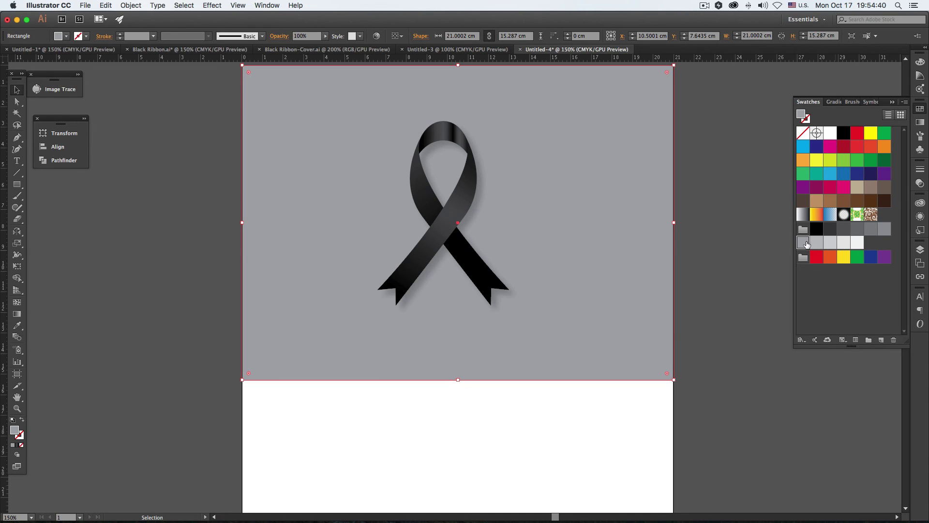
click(723, 284)
Shorten the grey rectangle from its bottom edge to a height of about 13.45 cm, undoing the accidental change made after that.
key(space)
key(super+minus)
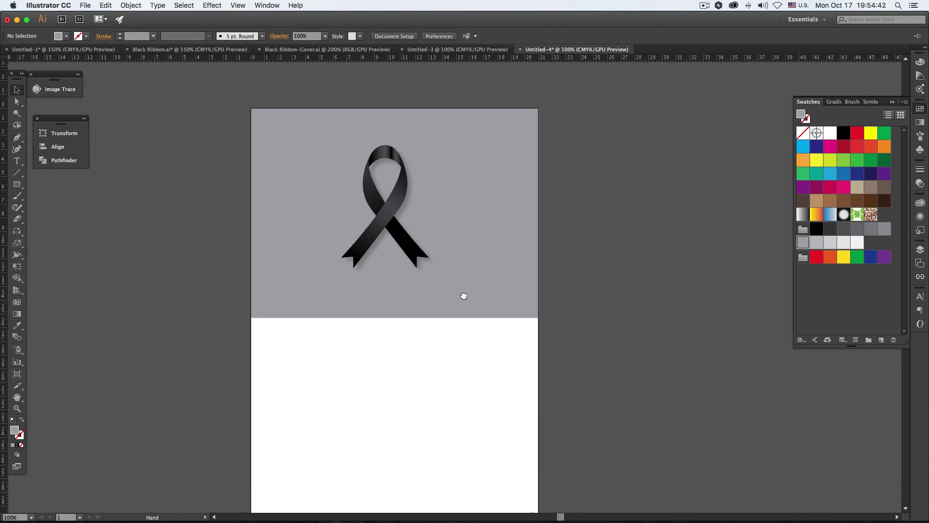
drag(464, 295, 477, 296)
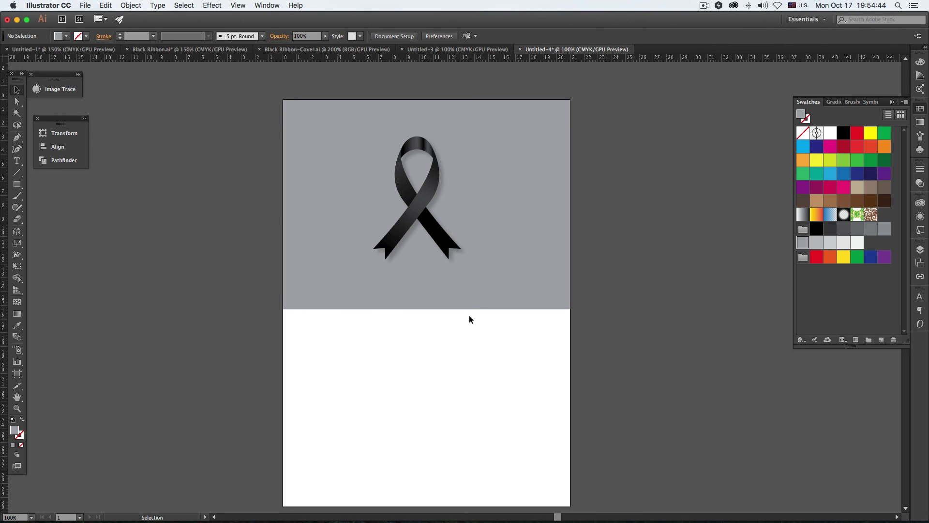
click(468, 305)
key(space)
drag(425, 332, 457, 235)
click(438, 278)
key(space)
key(super+plus)
click(449, 244)
key(super+z)
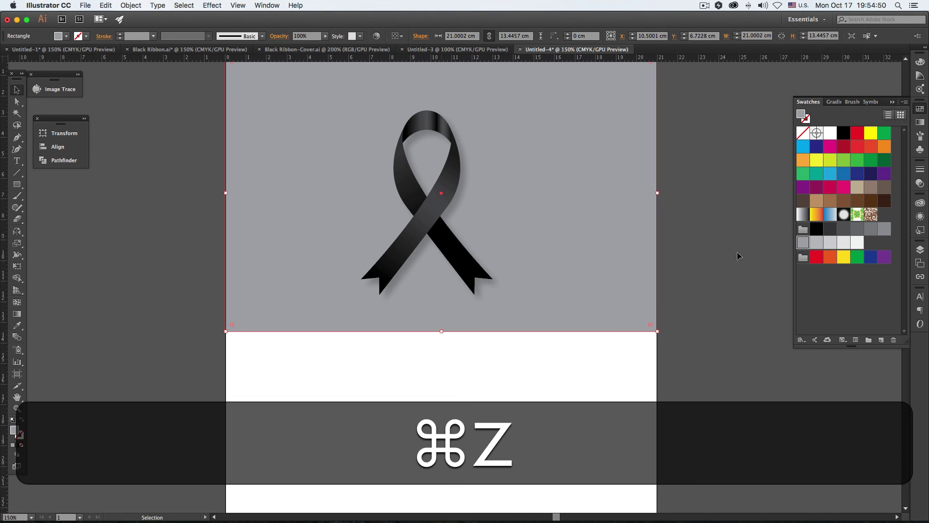
Unlock the ribbon's layer and move the ribbon to the centre of the grey rectangle at about X 10.50 cm, Y 6.72 cm.
click(919, 251)
click(807, 260)
drag(421, 212, 436, 203)
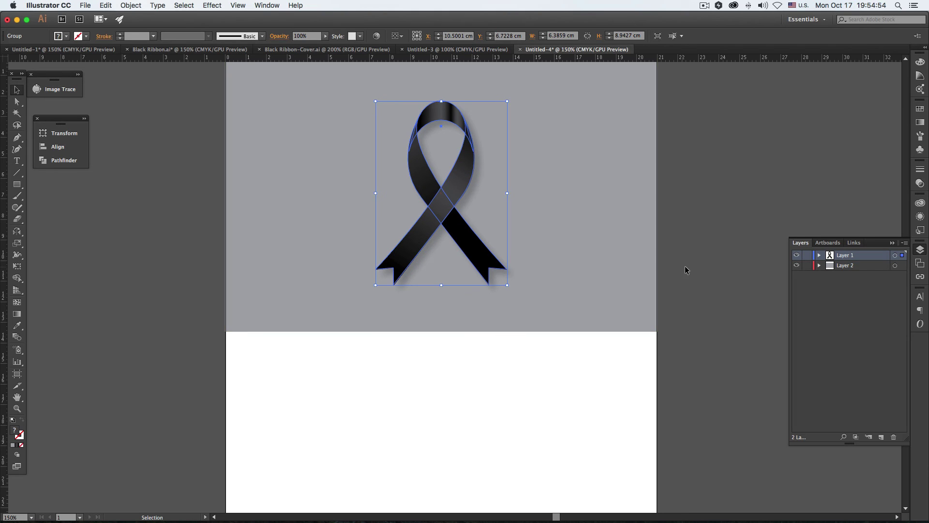
click(687, 270)
key(space)
drag(450, 235, 455, 248)
click(455, 248)
click(752, 271)
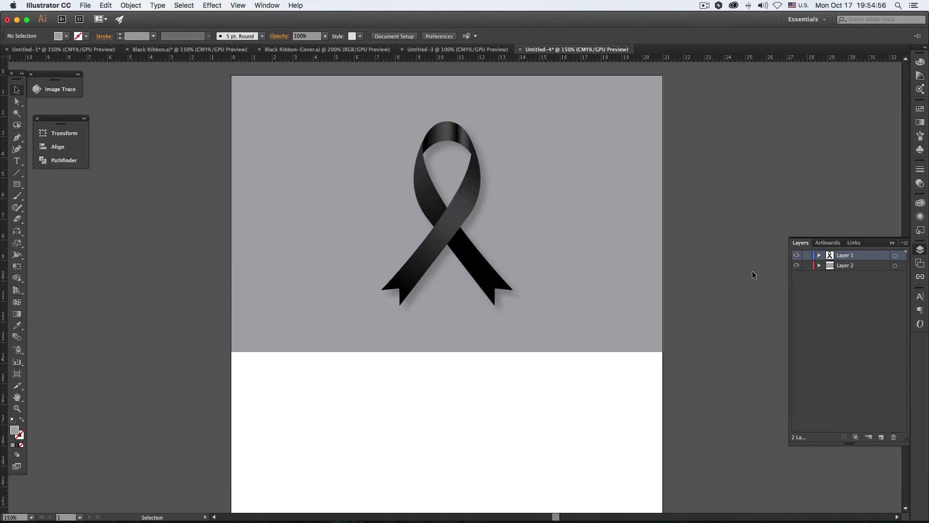
Scale the ribbon group down proportionally from its bottom edge to about 5.92 × 8.28 cm and deselect it.
click(469, 278)
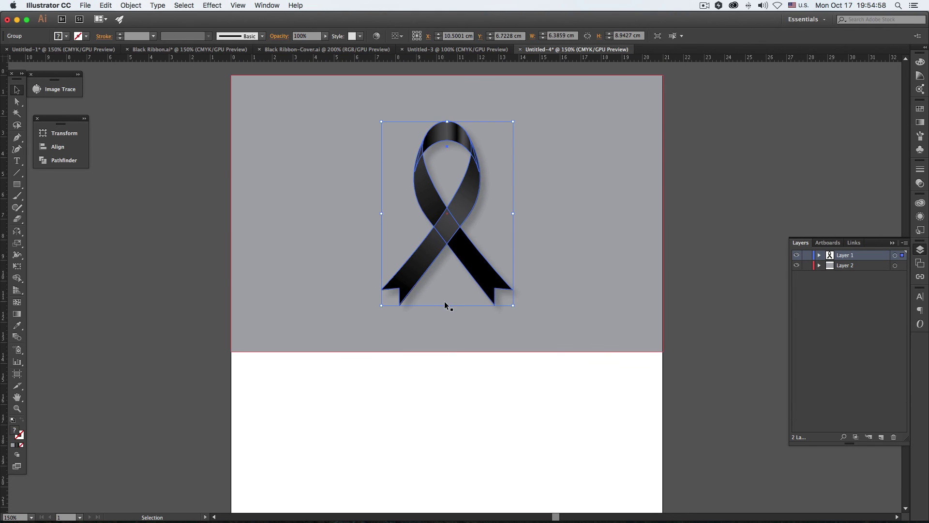
drag(446, 305, 446, 292)
click(479, 358)
Lock the layer holding the grey background rectangle.
key(super+equal)
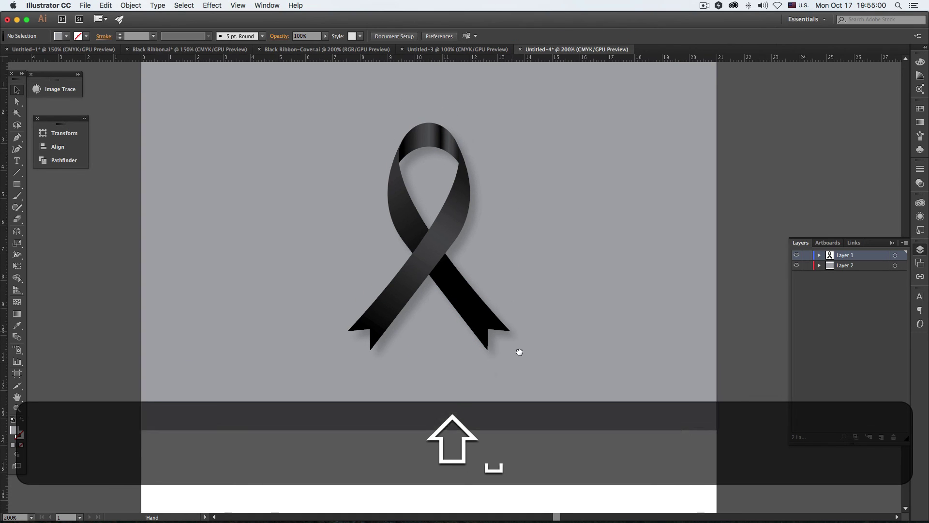
scroll(562, 319, up, 2)
click(606, 293)
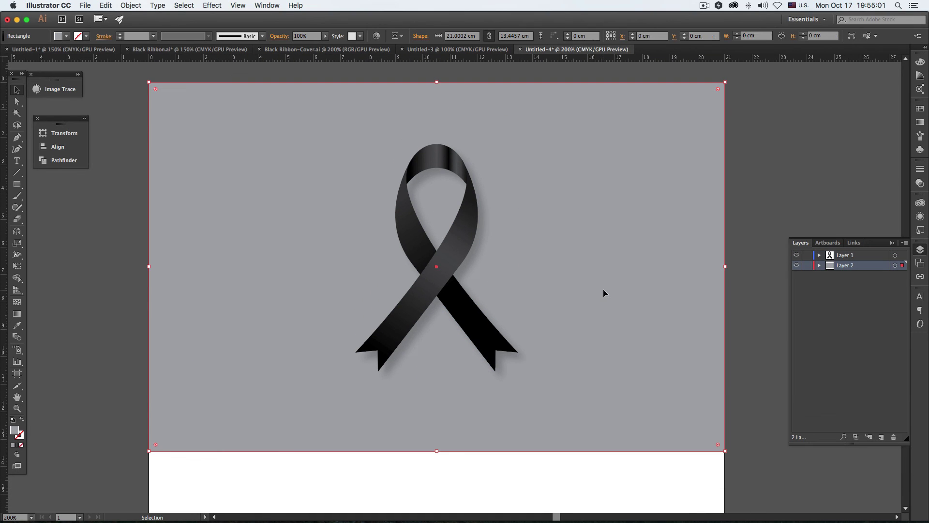
click(807, 266)
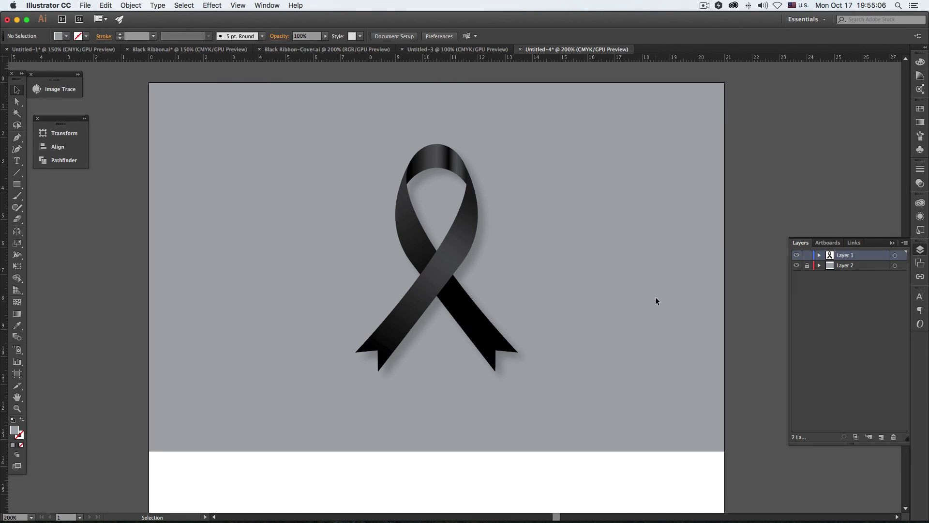
Examine the ribbon's crossing, tails and drop shadow against the grey background at close range.
click(434, 274)
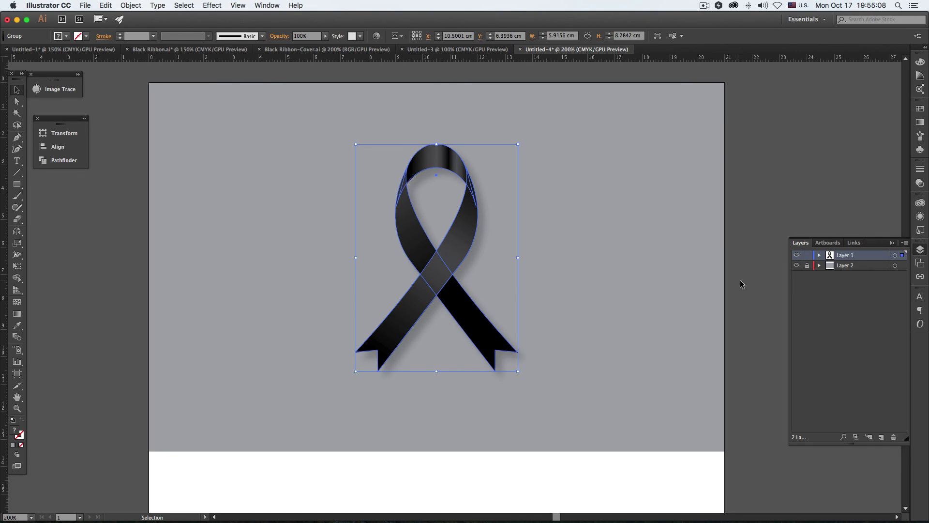
click(527, 285)
click(462, 294)
click(745, 350)
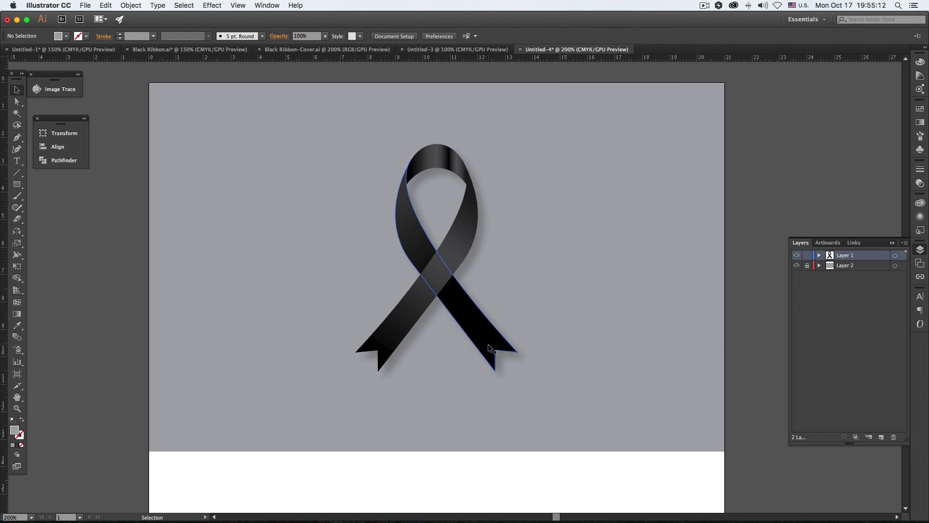
click(490, 343)
click(746, 363)
drag(623, 416, 629, 432)
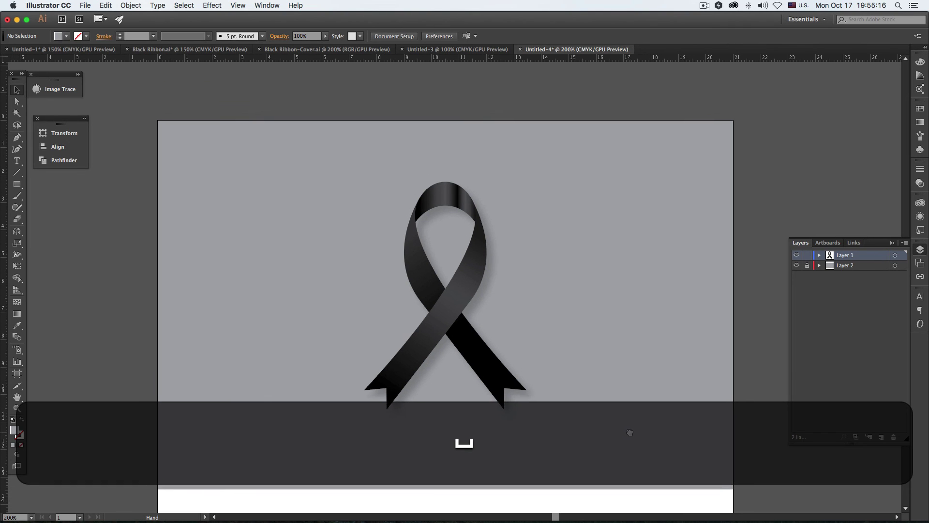
click(558, 319)
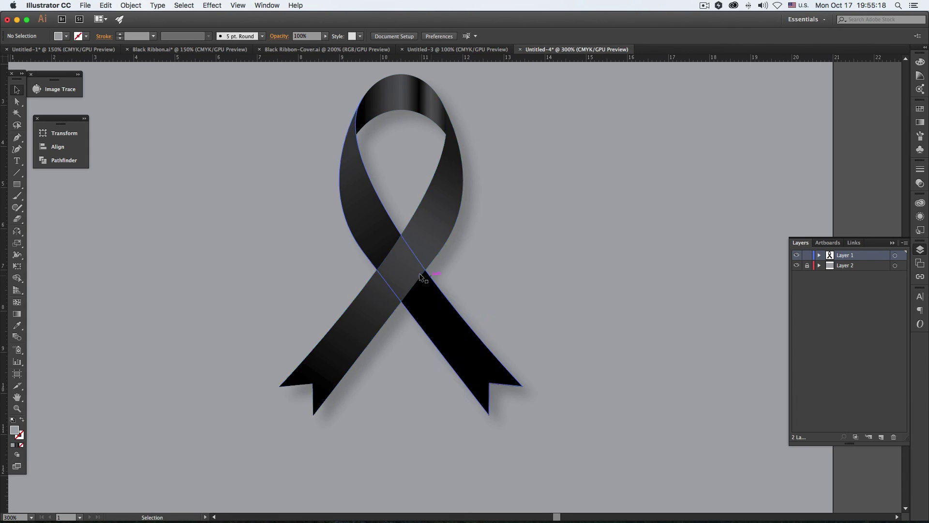
click(419, 273)
drag(436, 274, 438, 288)
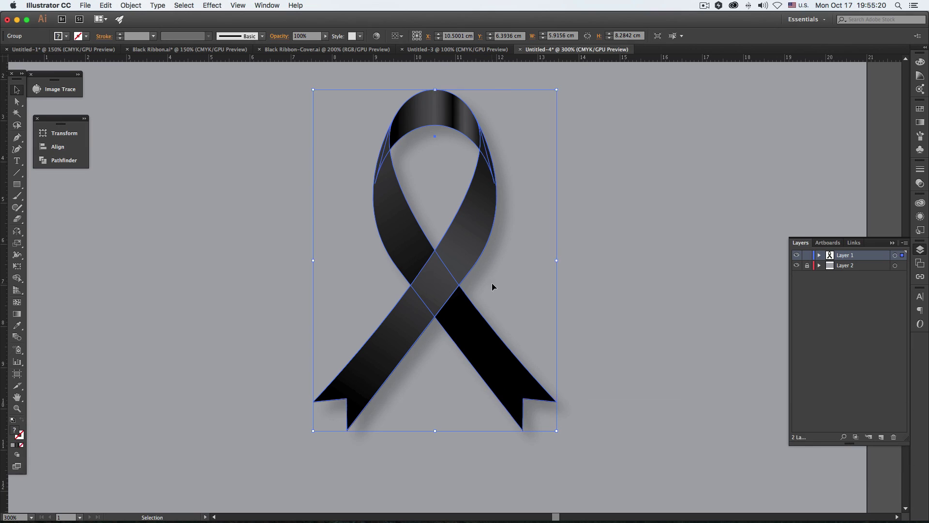
click(508, 290)
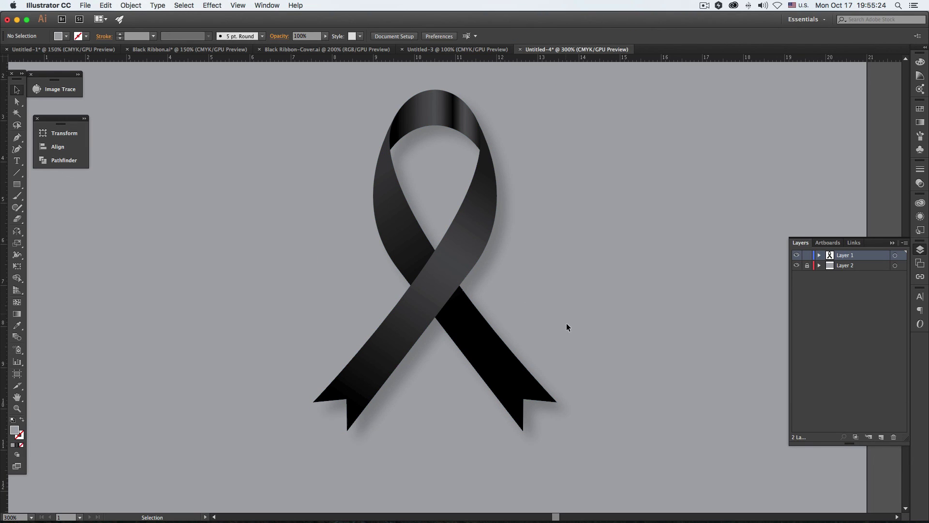
Shorten the artboard from its bottom edge to match the grey rectangle, about 21 × 13.45 cm.
key(super+minus)
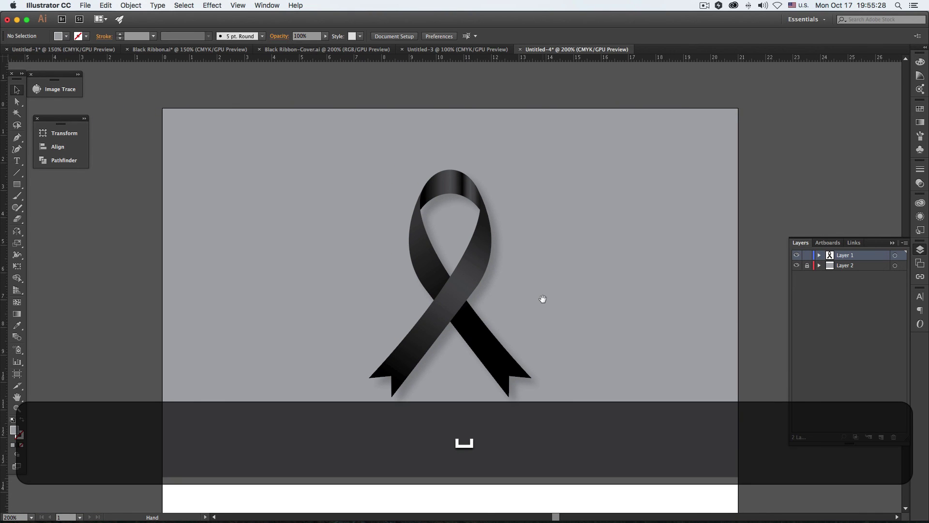
alt+super+click(540, 315)
alt+super+click(540, 315)
scroll(484, 315, down, 5)
scroll(484, 315, left, 3)
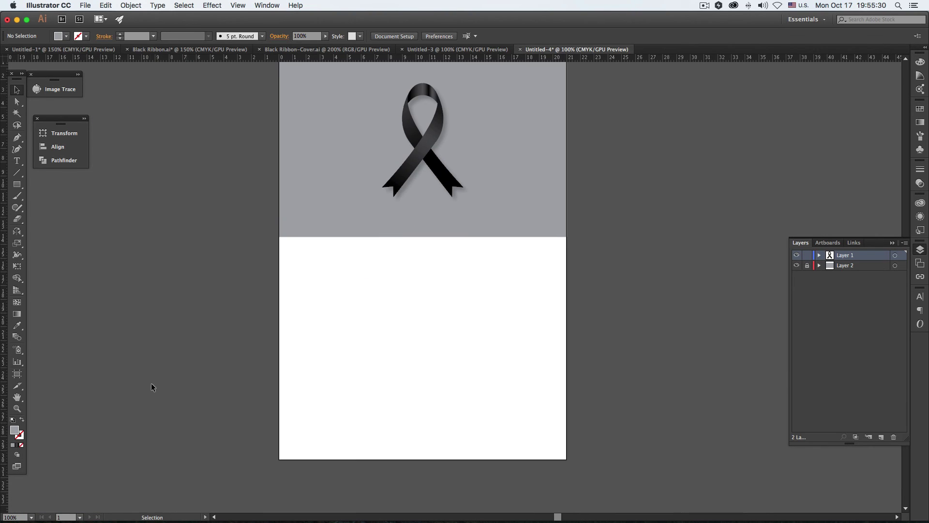
click(17, 374)
drag(423, 459, 426, 237)
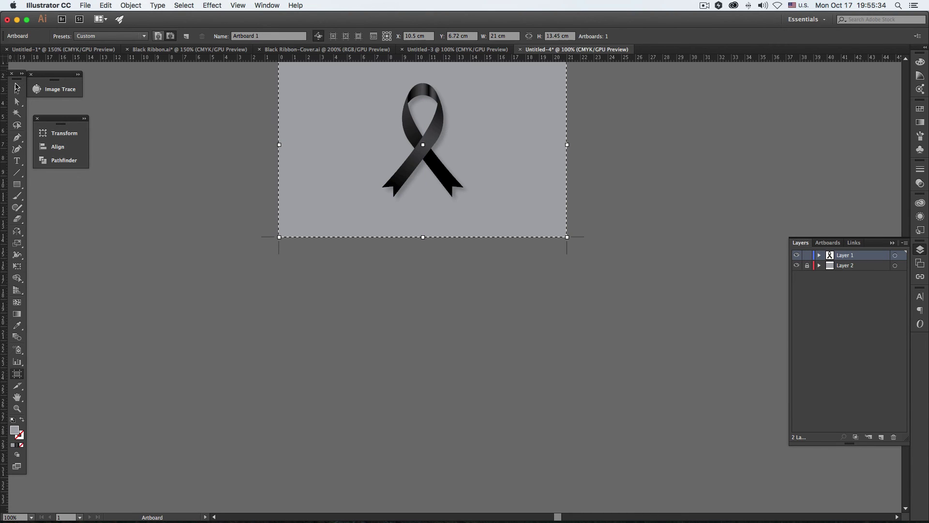
click(17, 87)
Lock the ribbon's layer and unlock the background rectangle's layer.
key(super+equal)
click(440, 275)
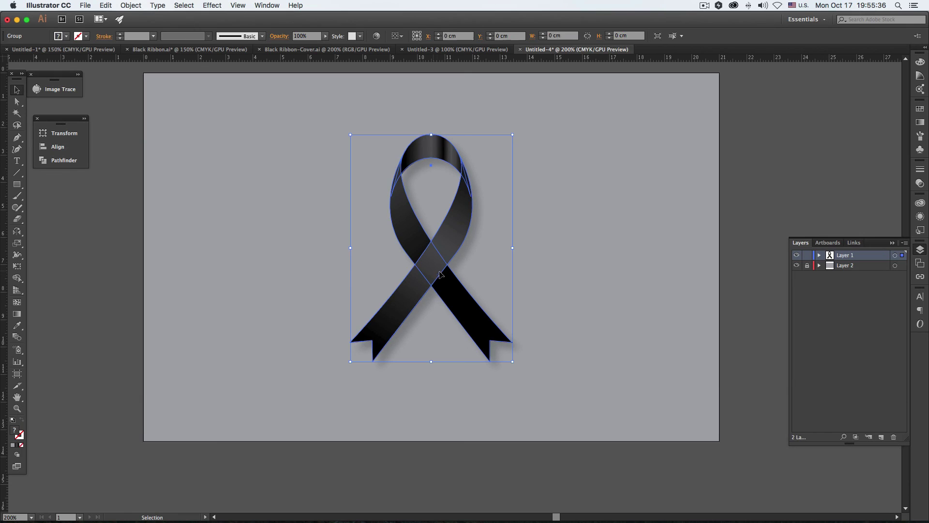
click(805, 257)
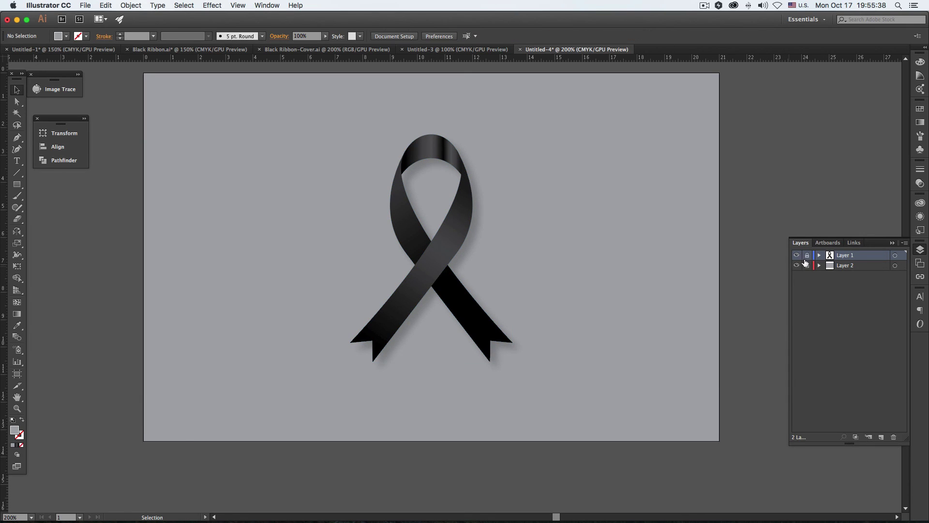
Select the grey background rectangle and add a second fill to its appearance.
click(576, 259)
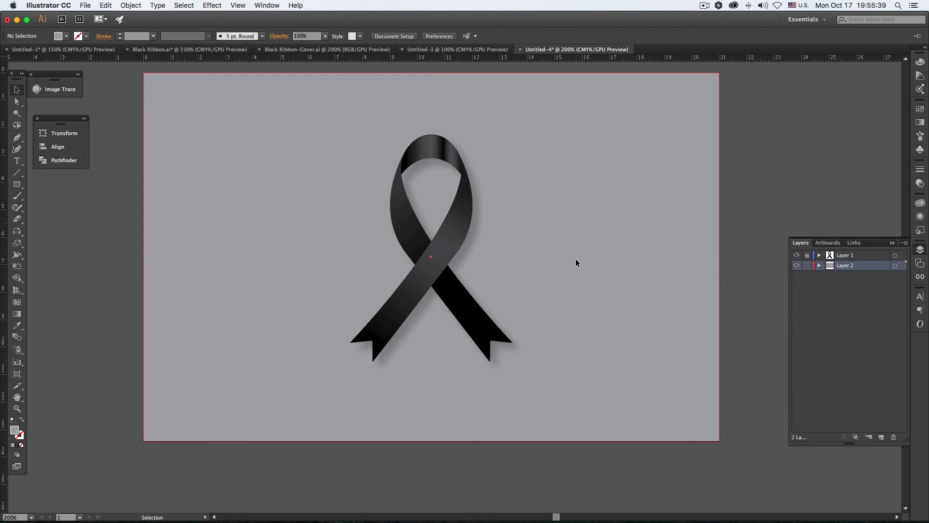
click(920, 217)
click(814, 365)
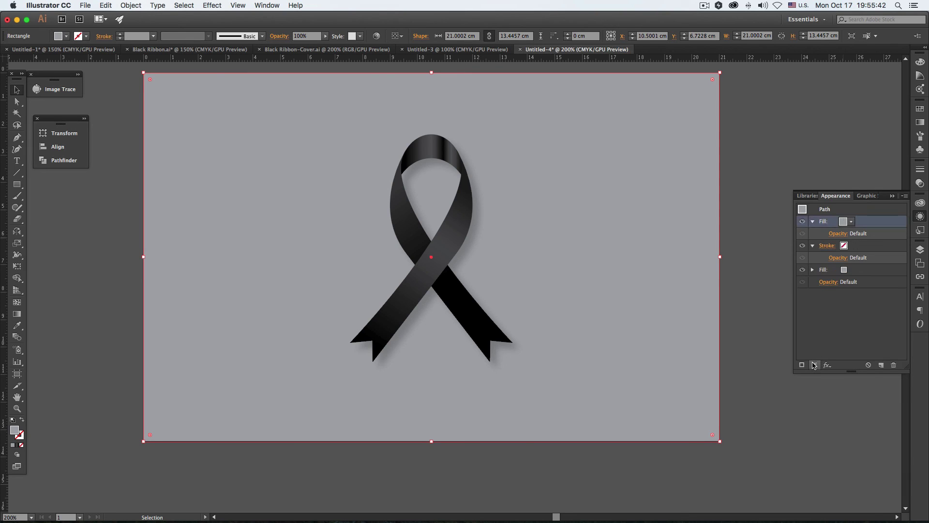
Load the Nature_Foliage pattern library and apply its small black leaf-sprig pattern to the background rectangle's top fill.
click(852, 224)
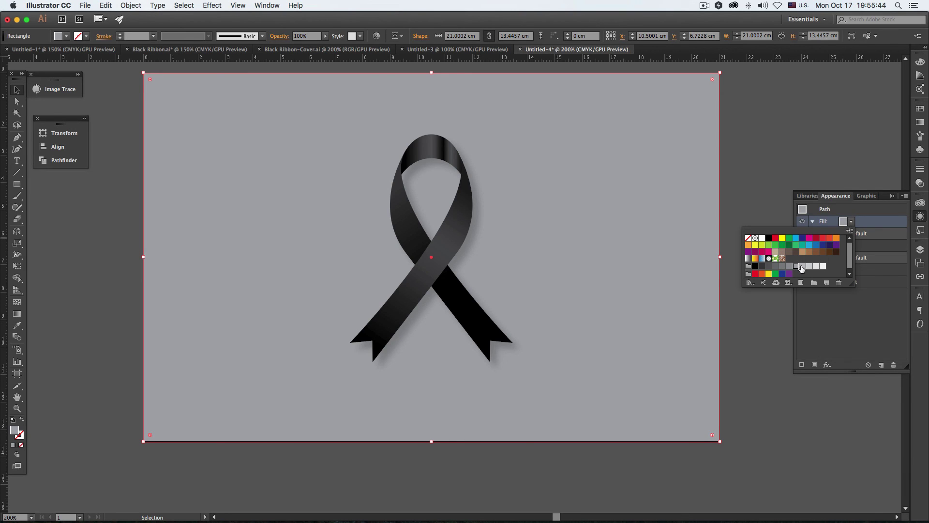
click(850, 231)
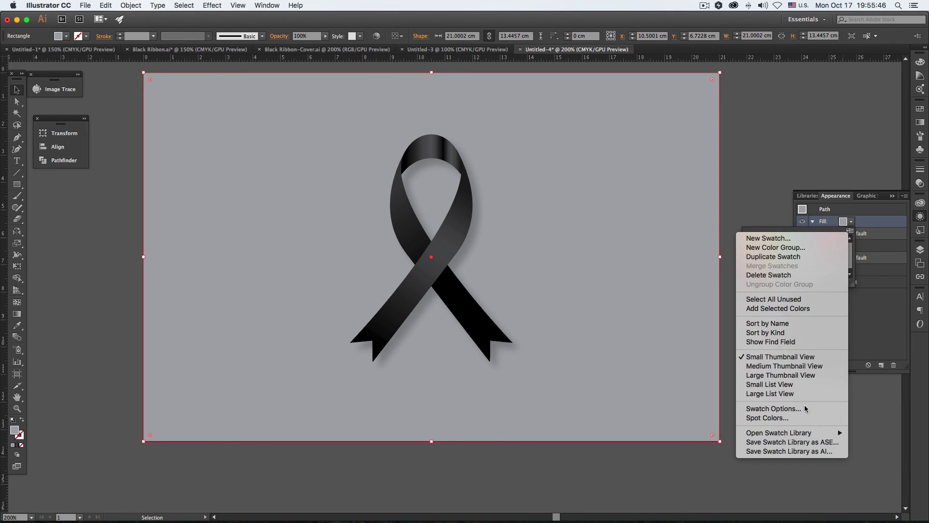
mouse_move(803, 430)
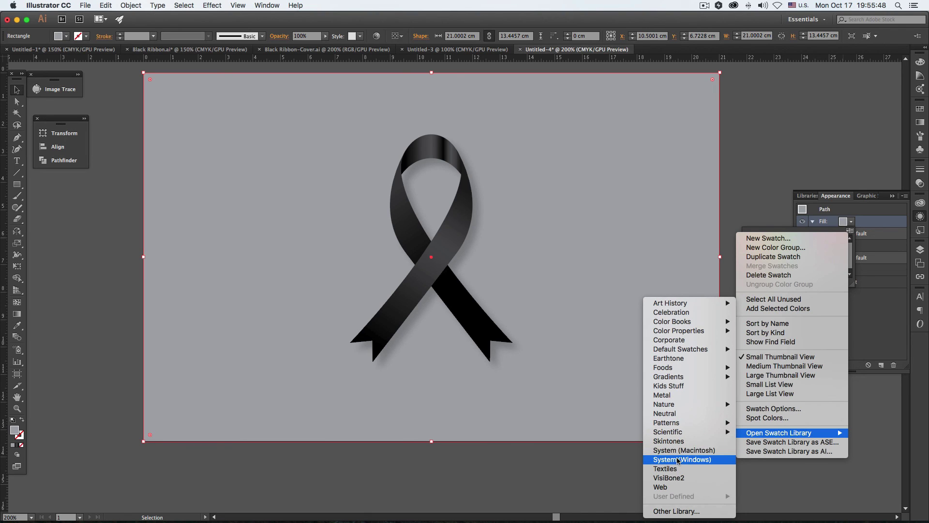
mouse_move(674, 423)
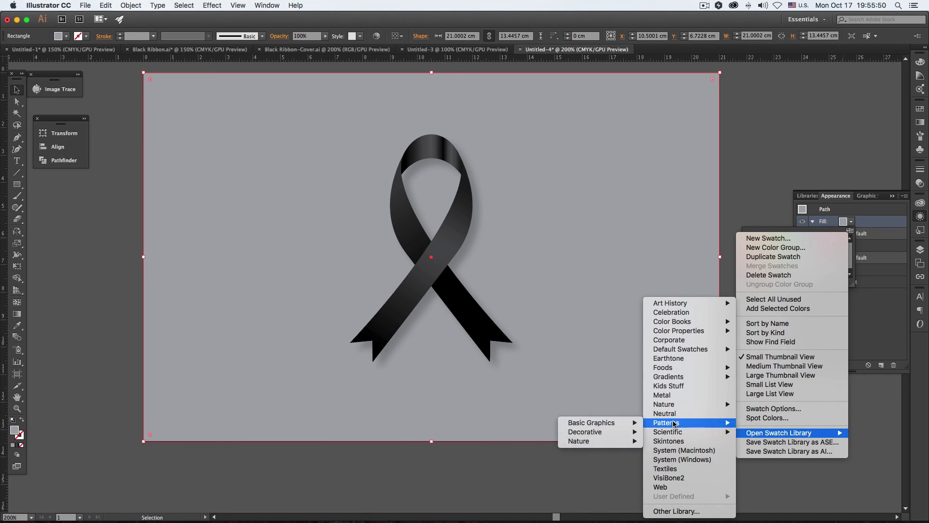
mouse_move(600, 441)
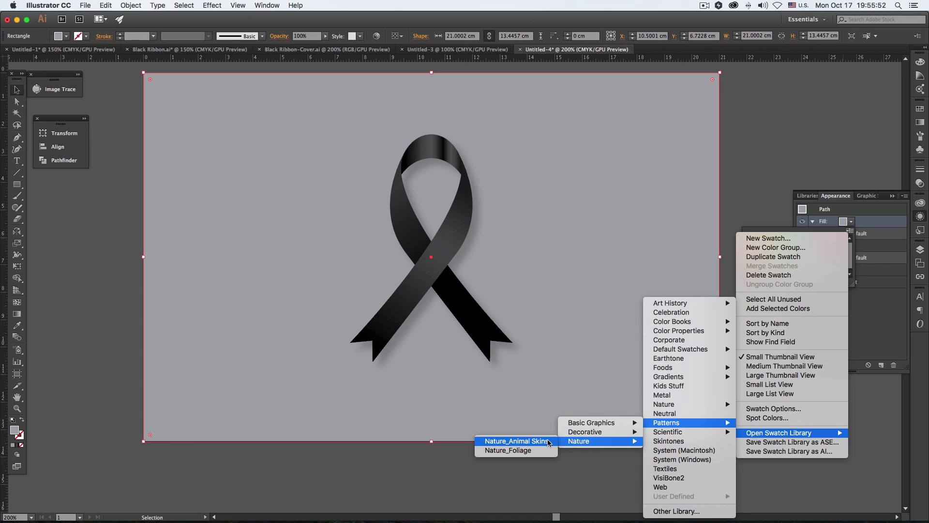
click(536, 451)
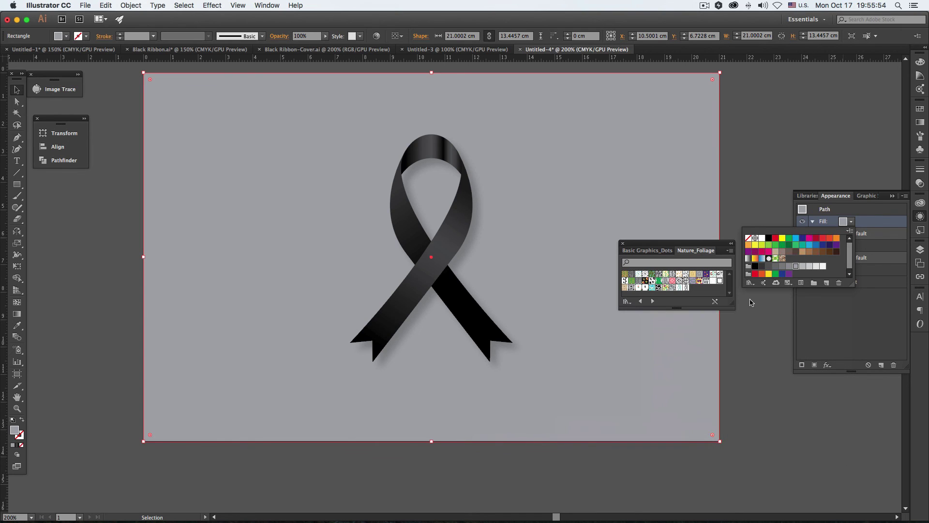
click(721, 281)
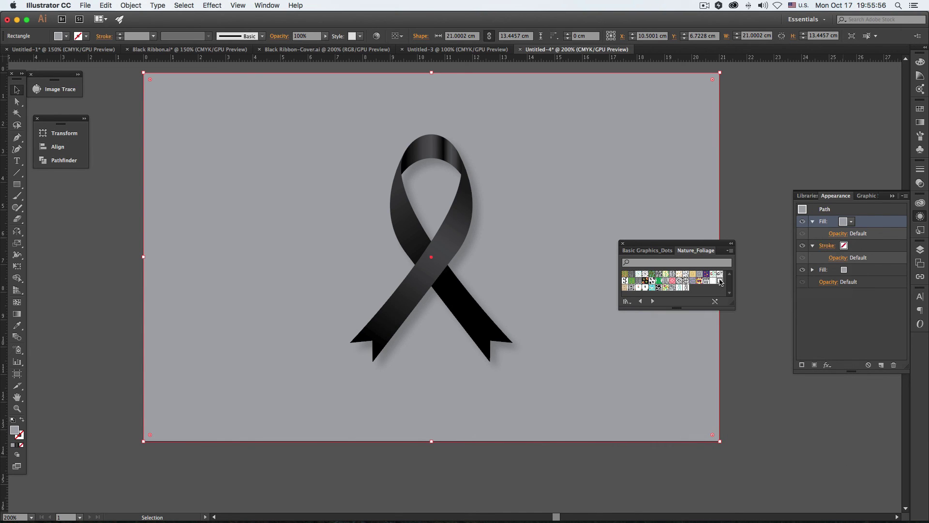
click(721, 281)
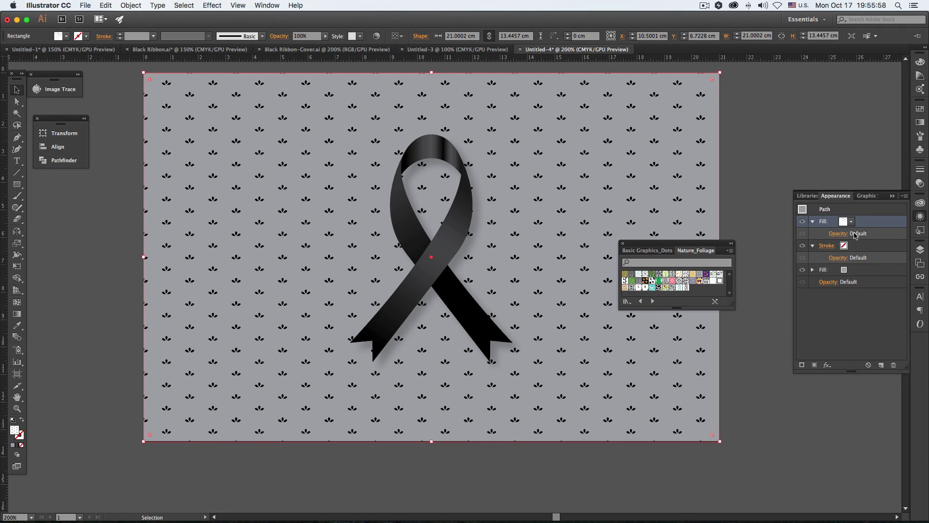
Reduce the opacity of the rectangle's leaf-pattern fill to 10%.
click(839, 234)
click(626, 247)
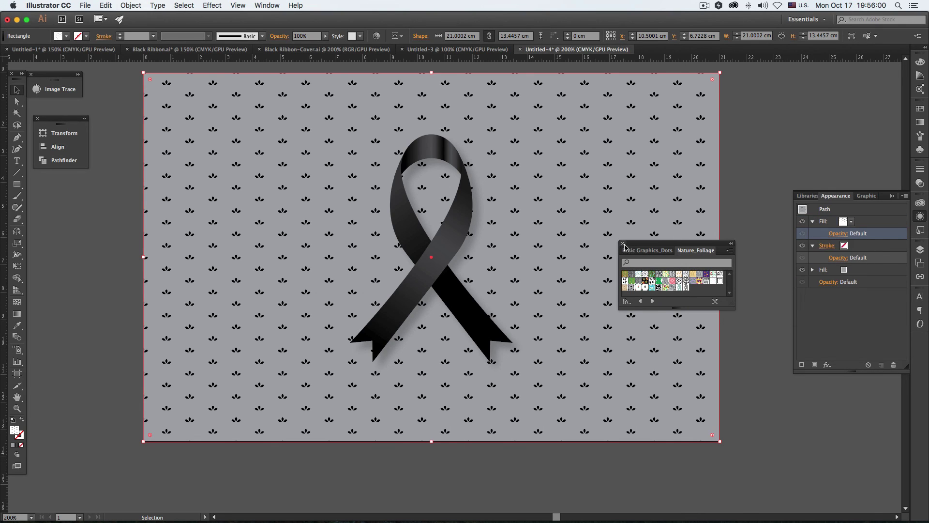
click(842, 233)
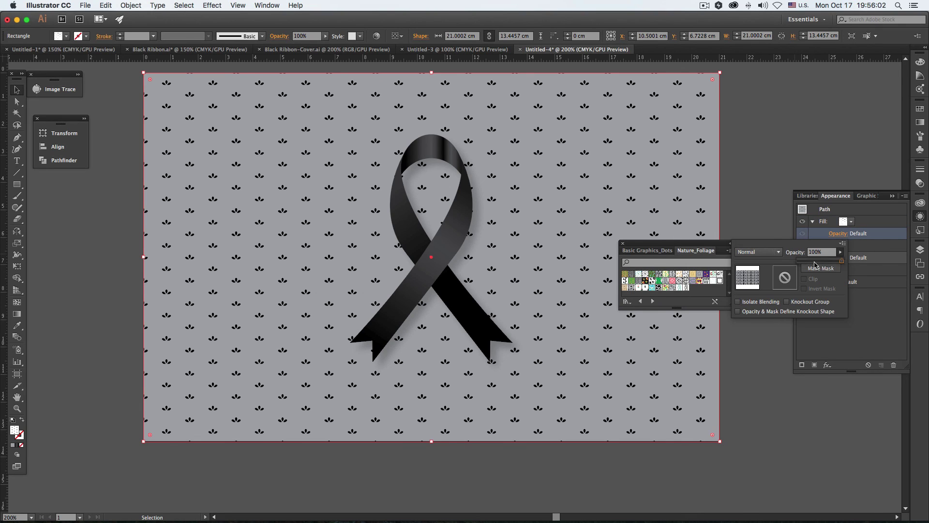
click(804, 262)
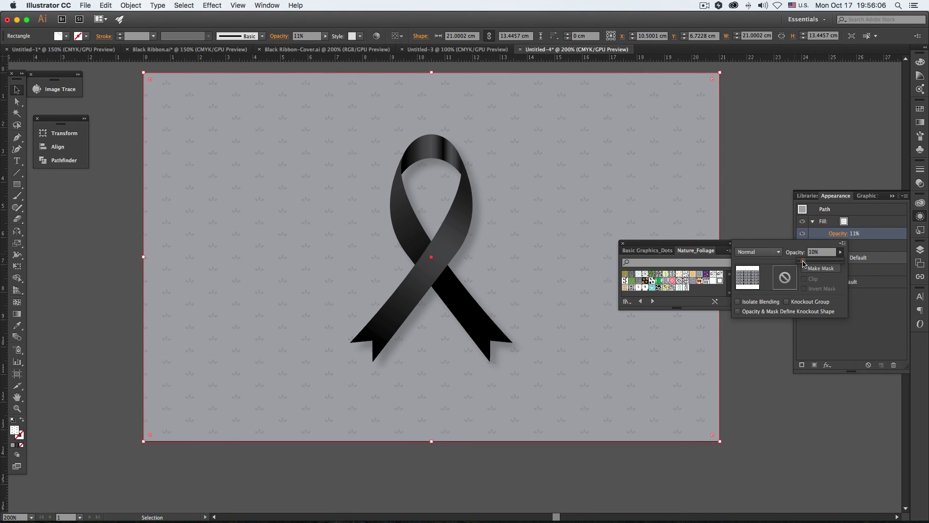
click(863, 328)
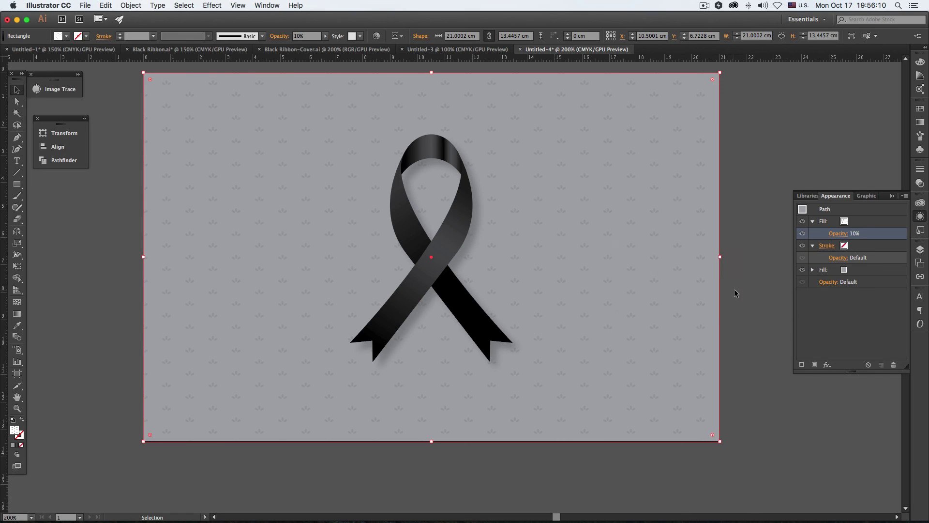
Deselect the background rectangle and collapse the appearance settings to leave the artwork unobstructed.
click(735, 290)
key(space)
drag(527, 270, 525, 288)
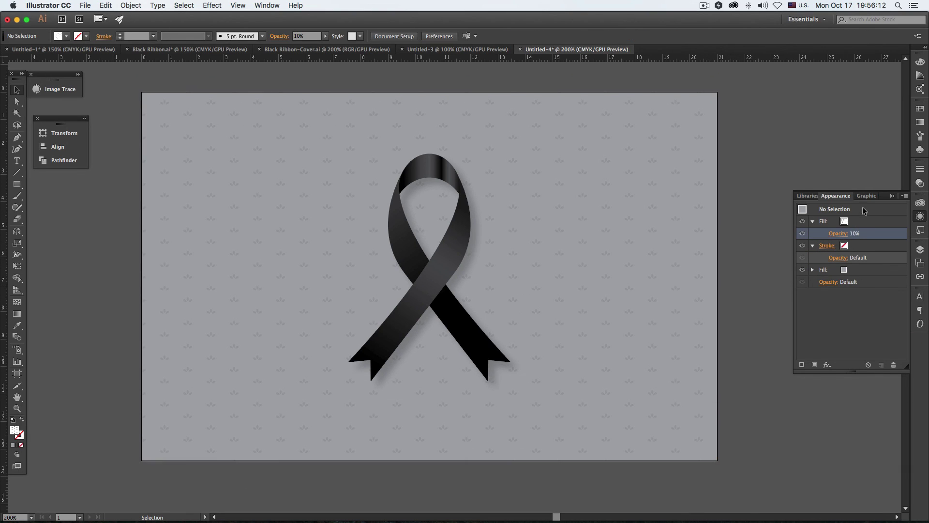
click(892, 196)
key(space)
drag(757, 260, 774, 257)
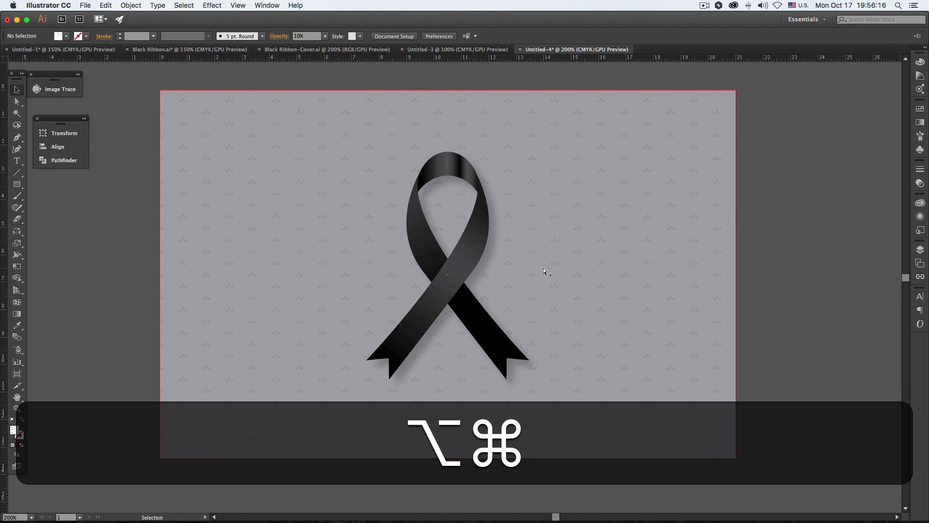
Preview a Save for Web JPEG of the artboard enlarged to 2380 × 1524 px, and leave without exporting.
key(alt+shift+super+s)
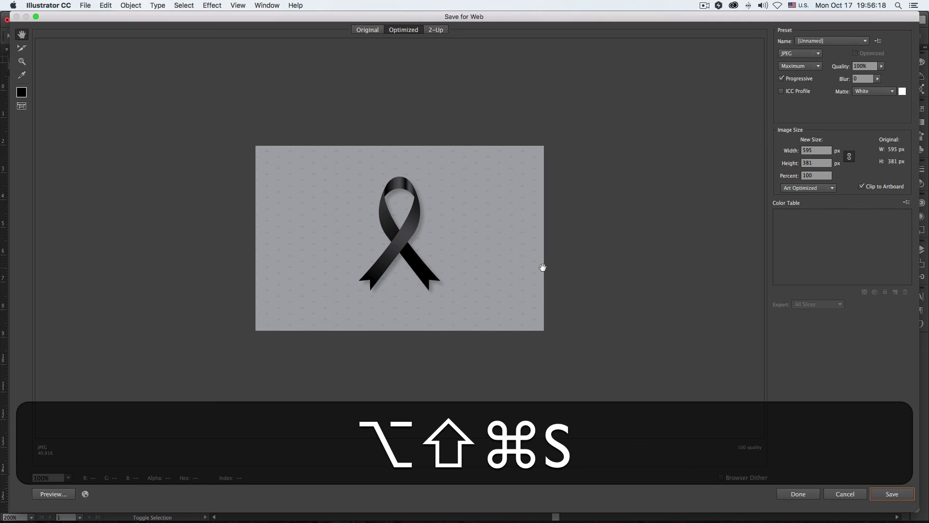
click(816, 152)
text(*2)
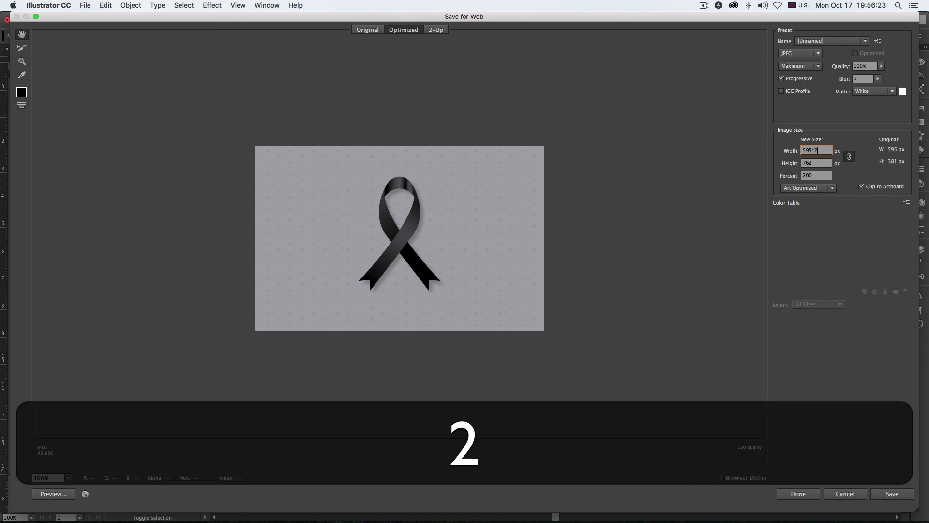
key(Tab)
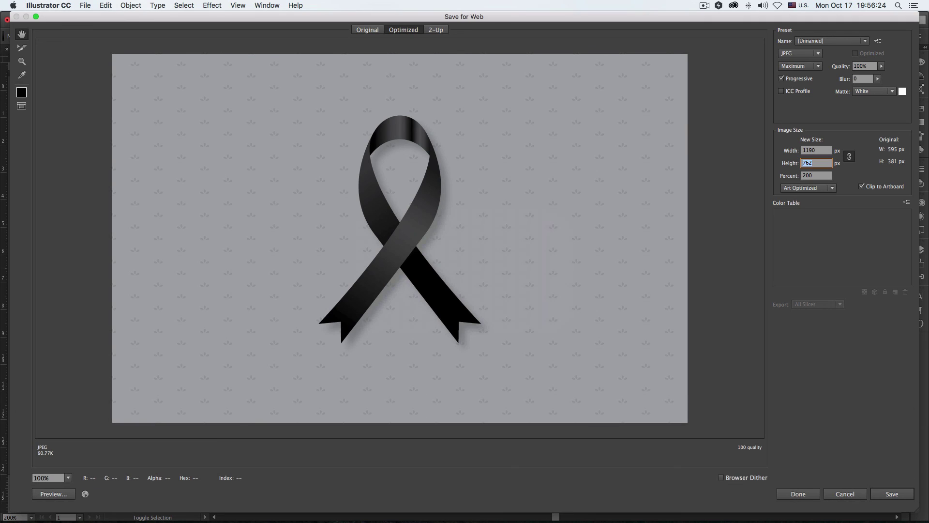
click(829, 154)
text(*2)
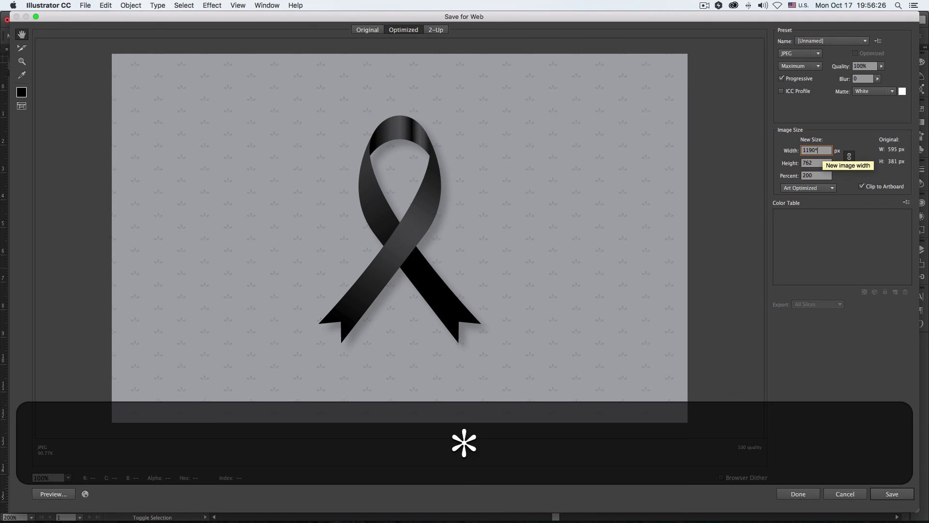
key(Tab)
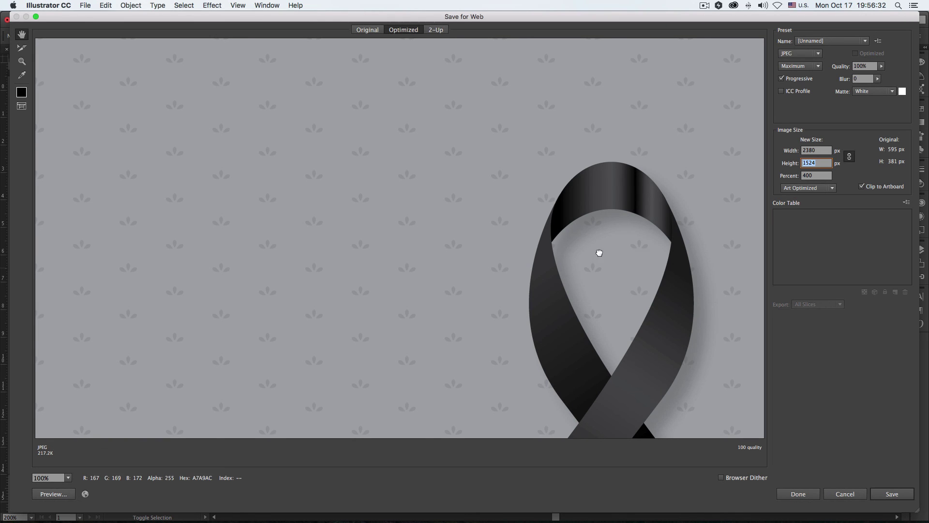
drag(600, 253, 395, 206)
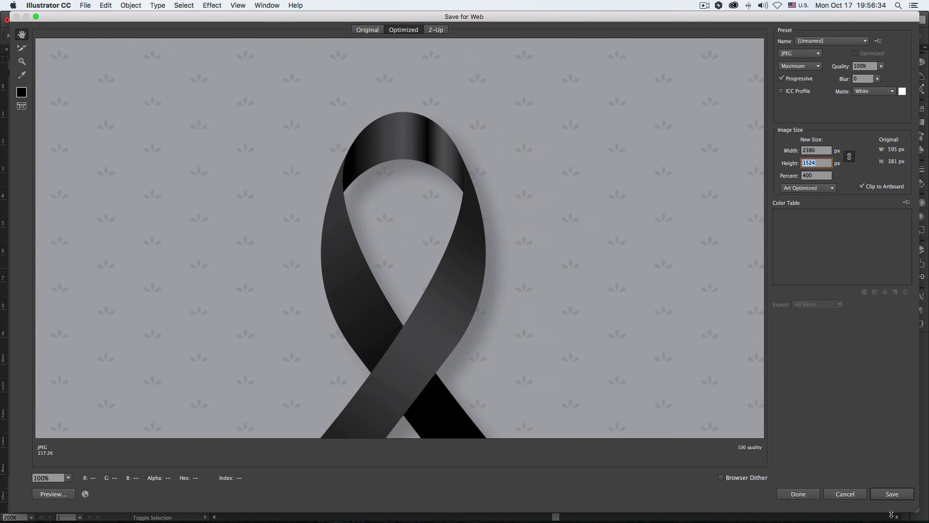
click(851, 495)
key(space)
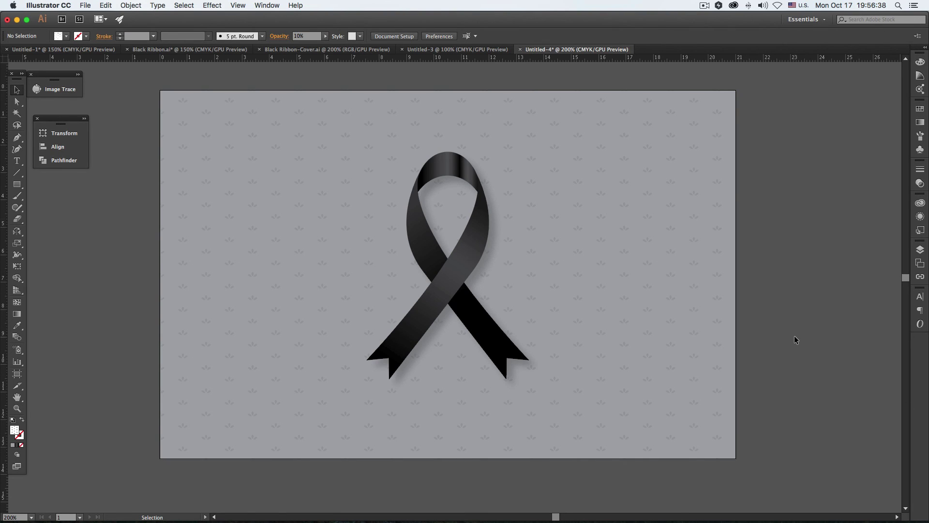
click(705, 5)
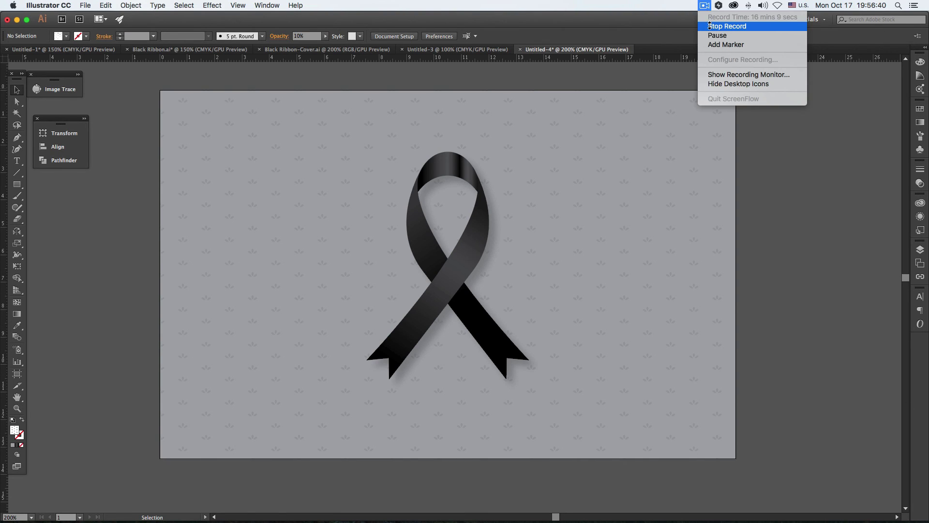